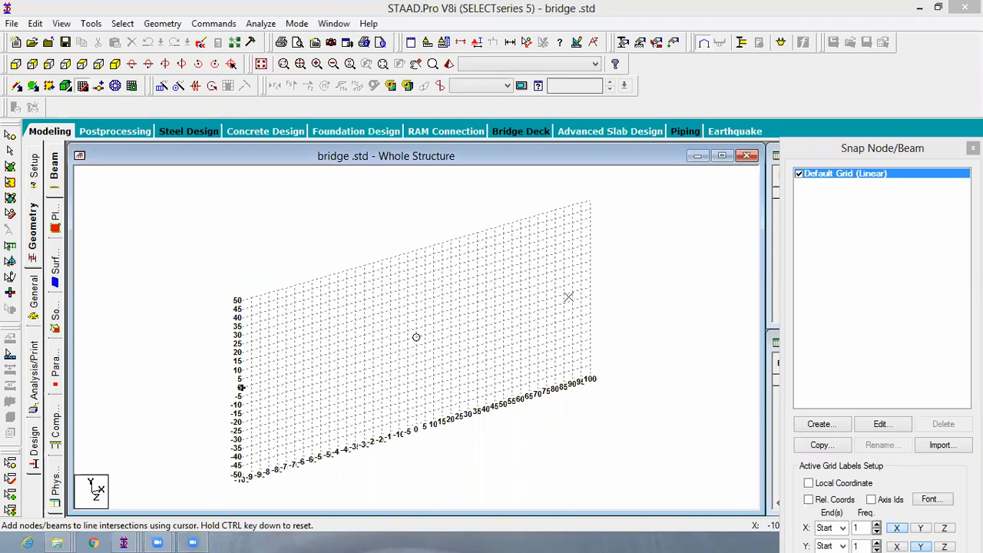
- Draw a horizontal beam on the snap grid from X = -100 to X = 100 m at Y = 0, and close the snap grid
{"action": "left_click", "coordinate": [583, 288]}
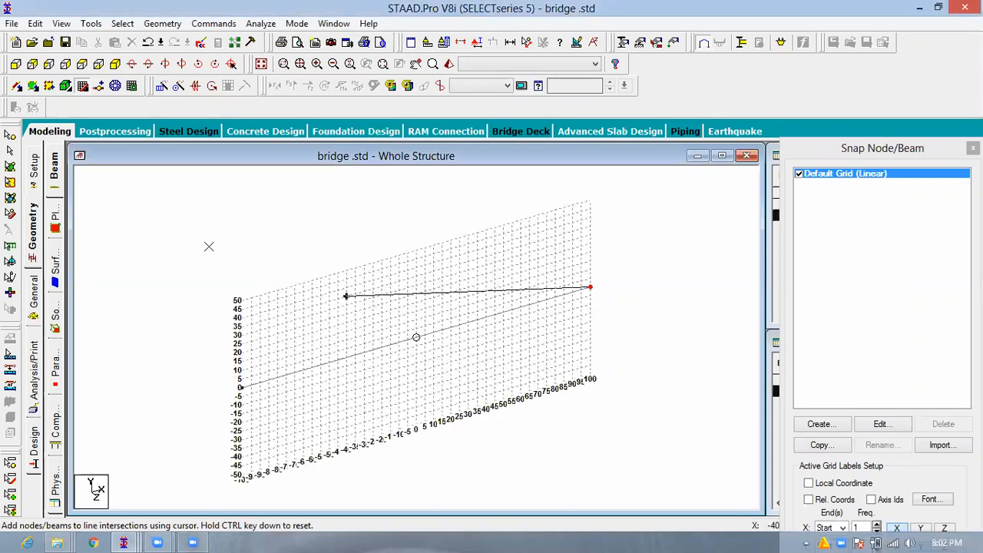
{"action": "key", "text": "Escape"}
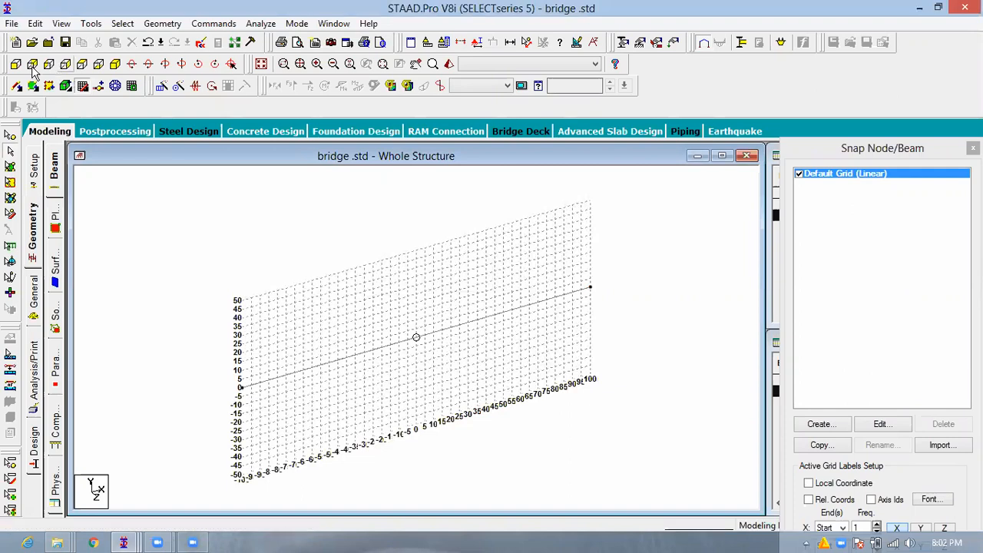
{"action": "left_click", "coordinate": [31, 64]}
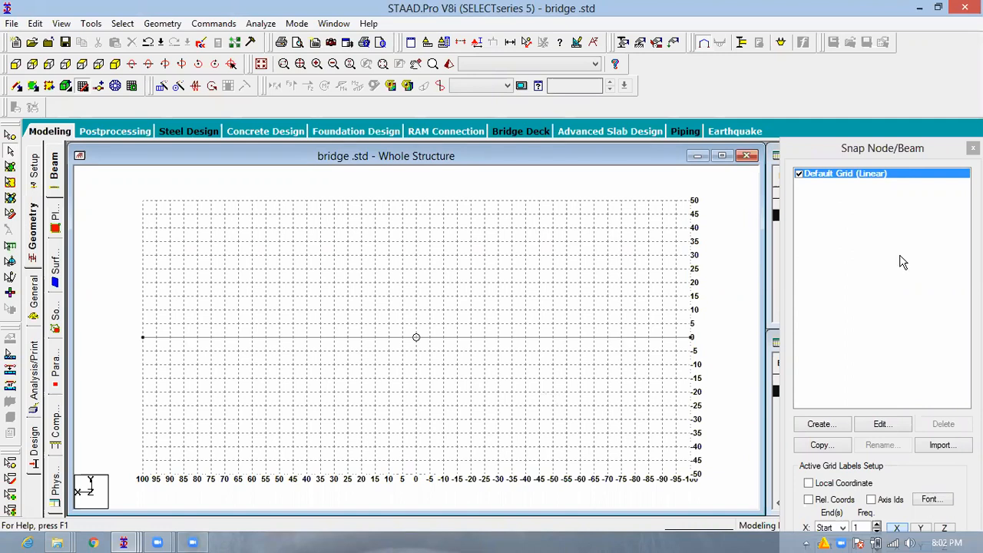
{"action": "double_click", "coordinate": [899, 154]}
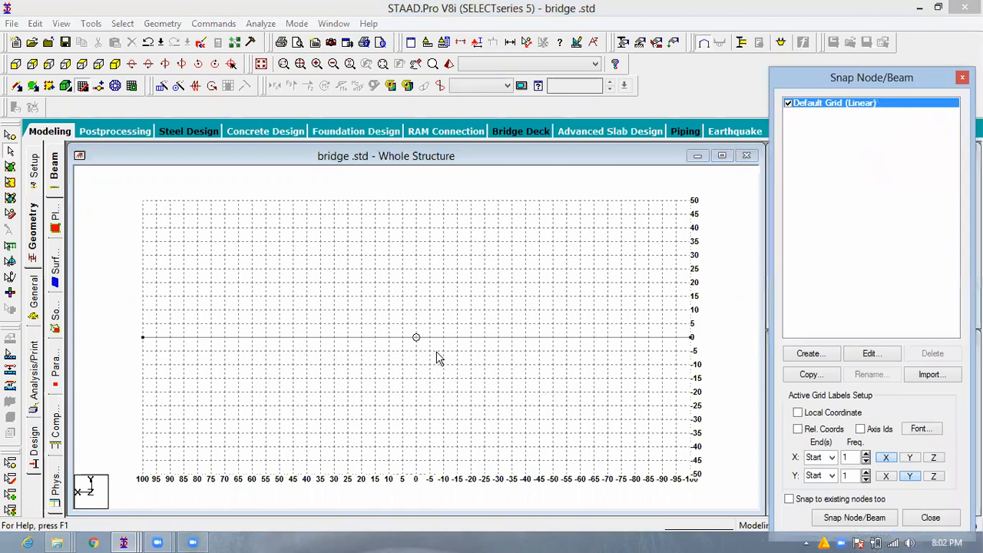
- Insert 20 evenly spaced nodes into the 200 m beam
{"action": "left_click", "coordinate": [407, 336]}
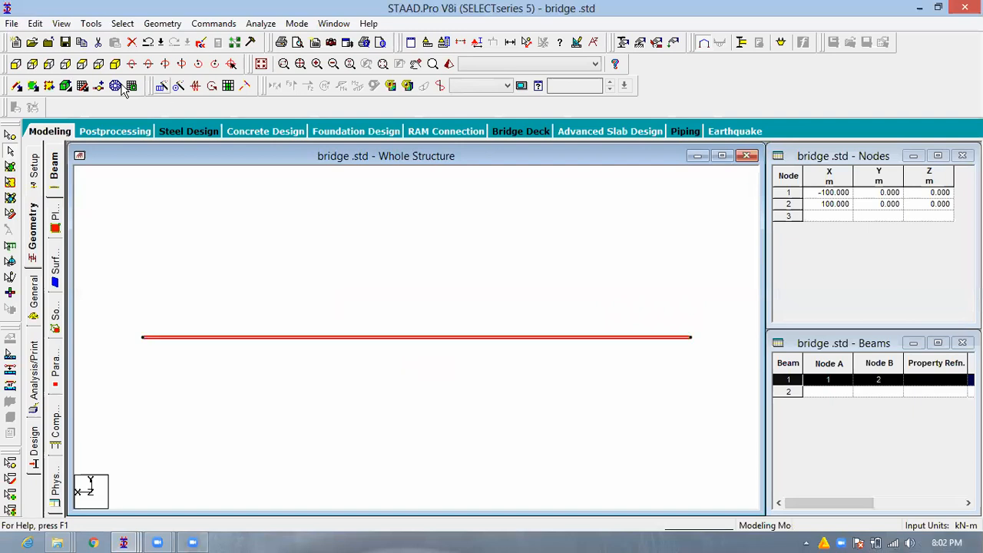
{"action": "left_click", "coordinate": [98, 86]}
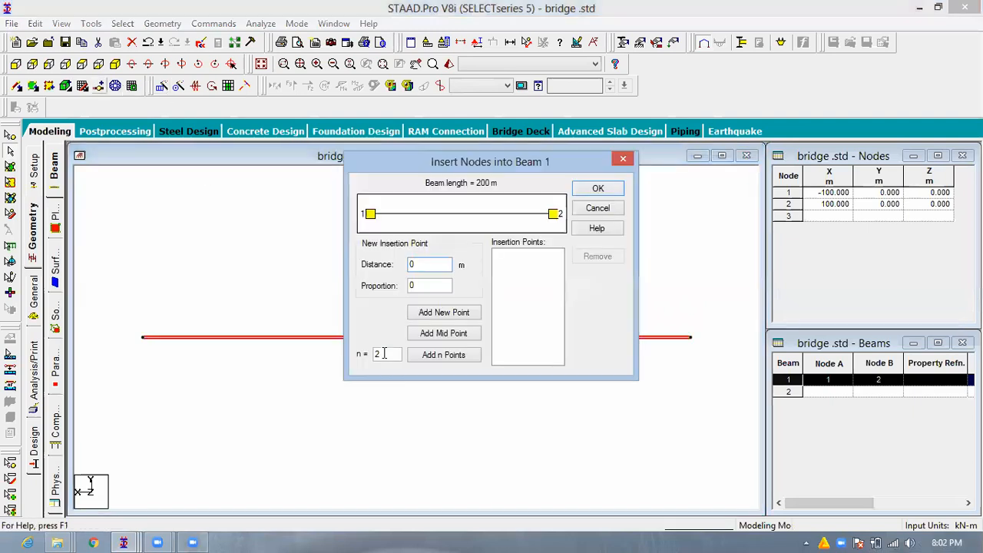
{"action": "left_click", "coordinate": [387, 355]}
{"action": "type", "text": "20"}
{"action": "left_click", "coordinate": [450, 356]}
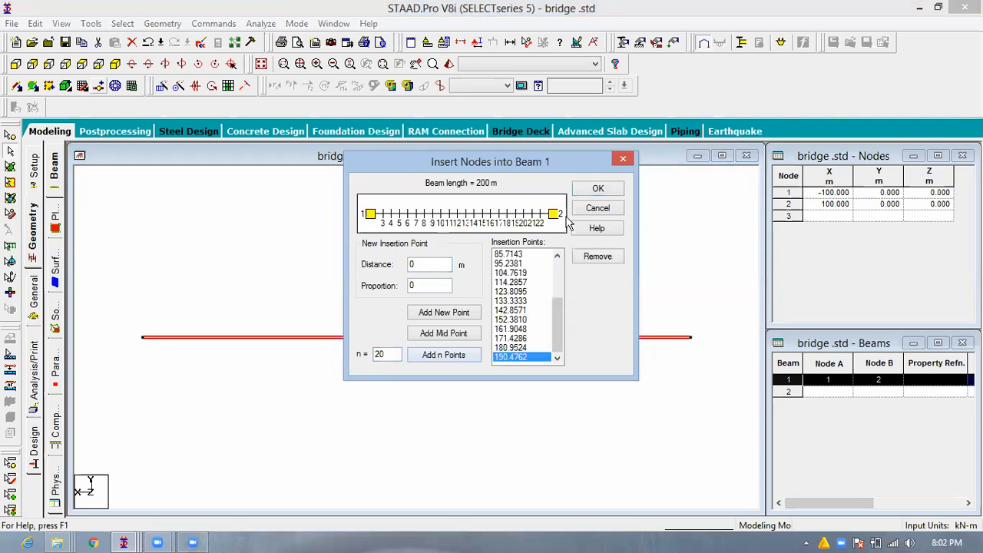
{"action": "left_click", "coordinate": [598, 190]}
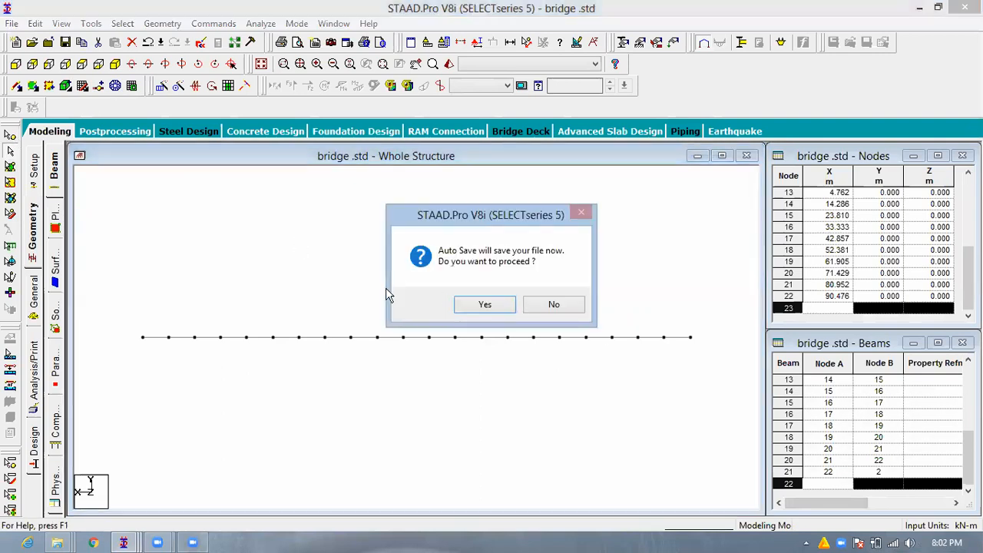
{"action": "left_click", "coordinate": [386, 291]}
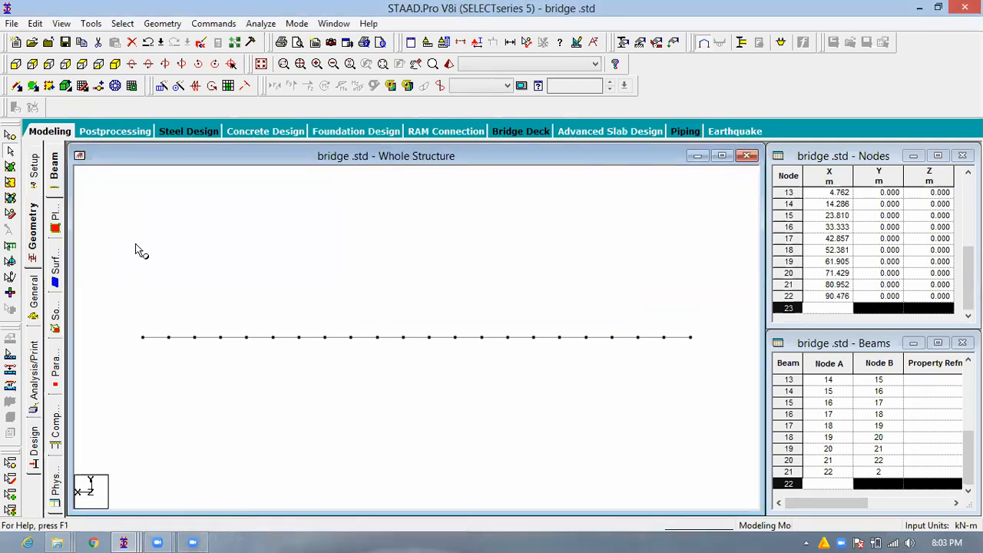
- Select the six beam nodes at X = ±14.286, ±42.857 and ±71.429 m
{"action": "left_click", "coordinate": [234, 359]}
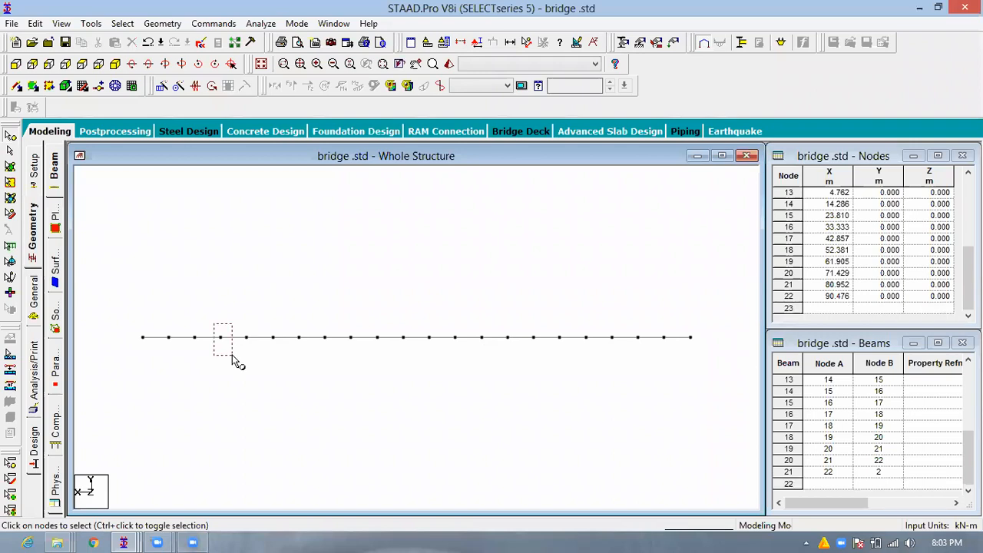
{"action": "left_click", "coordinate": [313, 361], "text": "ctrl"}
{"action": "left_click", "coordinate": [383, 355], "text": "ctrl"}
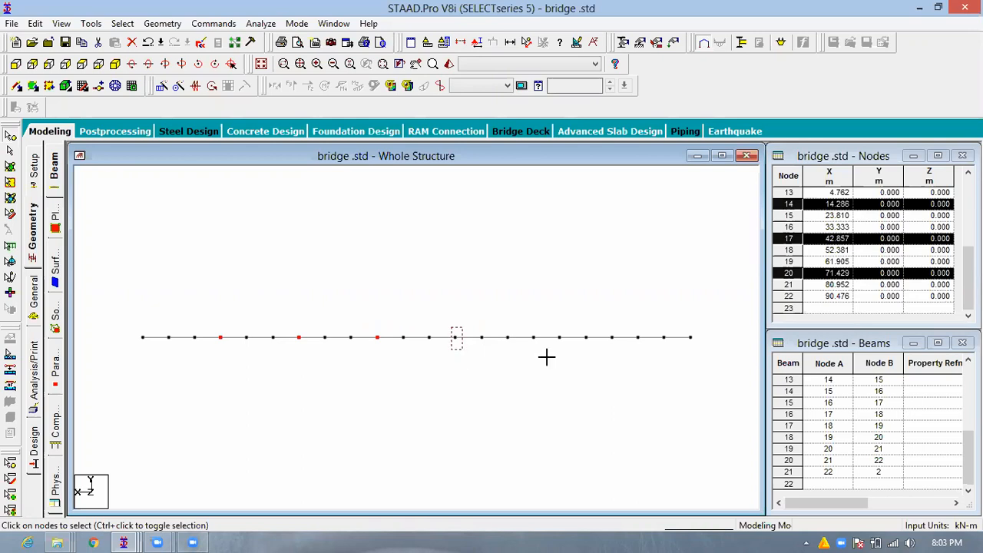
{"action": "left_click", "coordinate": [547, 357], "text": "ctrl"}
{"action": "left_click", "coordinate": [604, 326], "text": "ctrl"}
{"action": "left_click_drag", "start_coordinate": [619, 360], "coordinate": [607, 324], "text": "ctrl"}
- Try a one-step translational repeat of the six selected nodes along Y at -25 m without linked steps, and undo it
{"action": "left_click", "coordinate": [344, 338]}
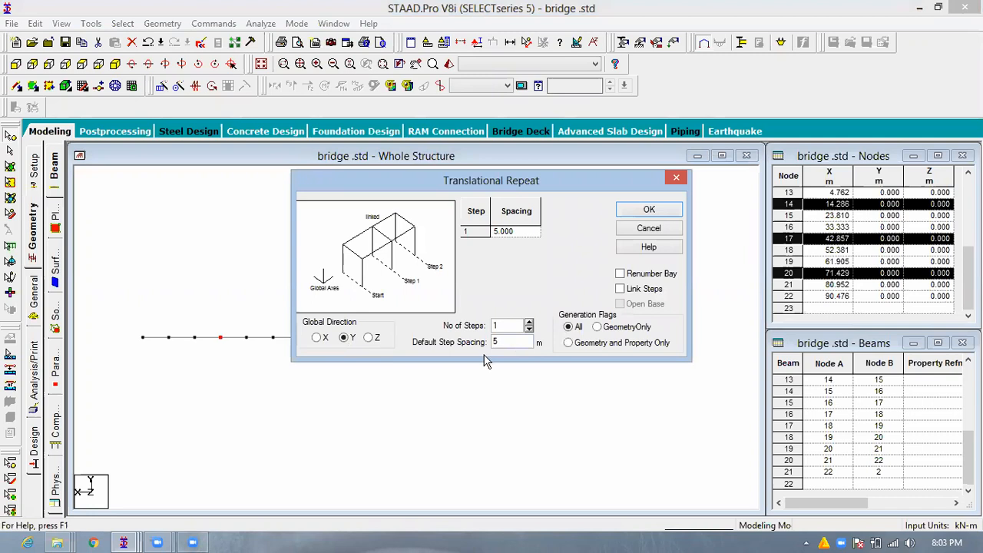
{"action": "double_click", "coordinate": [497, 342]}
{"action": "type", "text": "-25"}
{"action": "left_click", "coordinate": [504, 326]}
{"action": "left_click", "coordinate": [637, 215]}
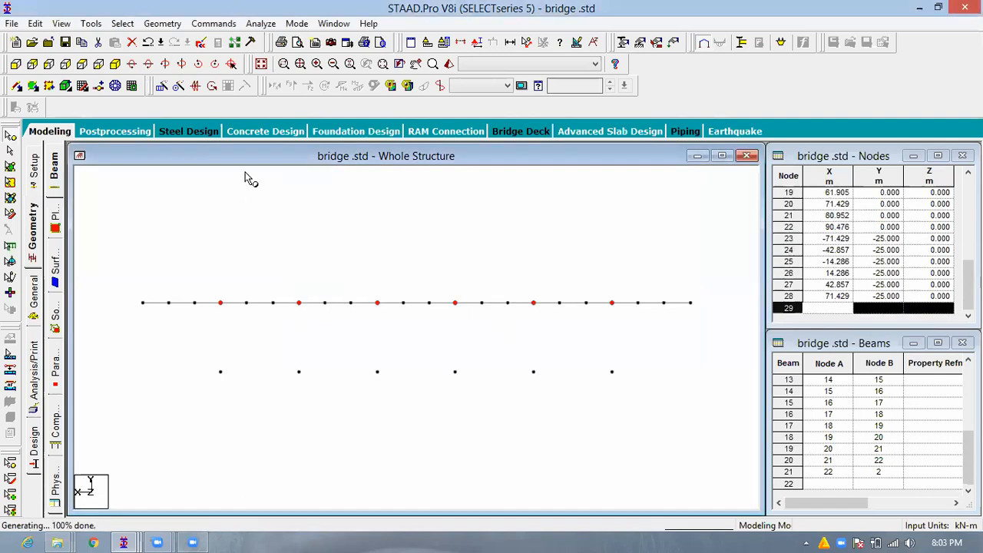
{"action": "key", "text": "ctrl+z"}
- Create six vertical piers by repeating the selected nodes once along Y at -25 m spacing with linked steps
{"action": "left_click", "coordinate": [162, 86]}
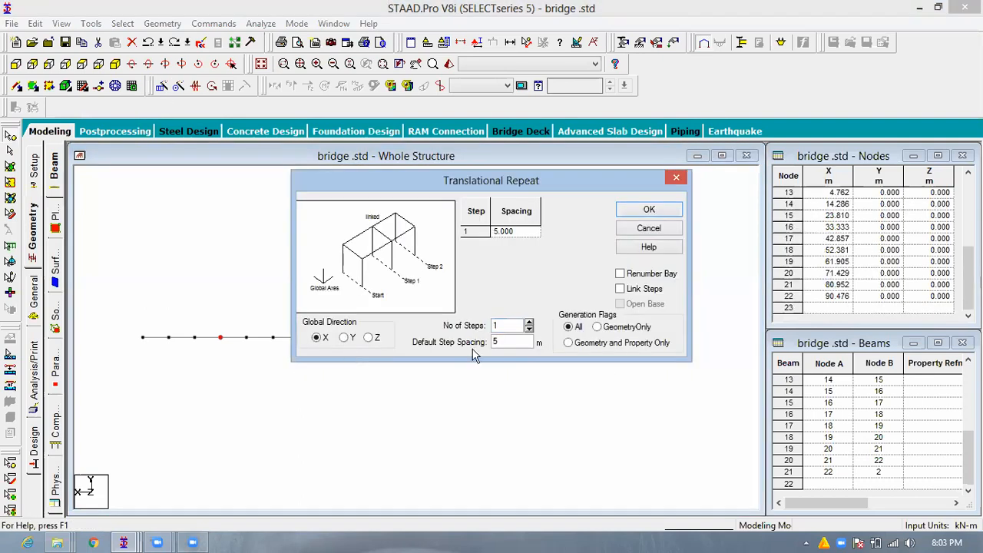
{"action": "key", "text": "Right"}
{"action": "key", "text": "Tab"}
{"action": "type", "text": "-25"}
{"action": "left_click", "coordinate": [657, 210]}
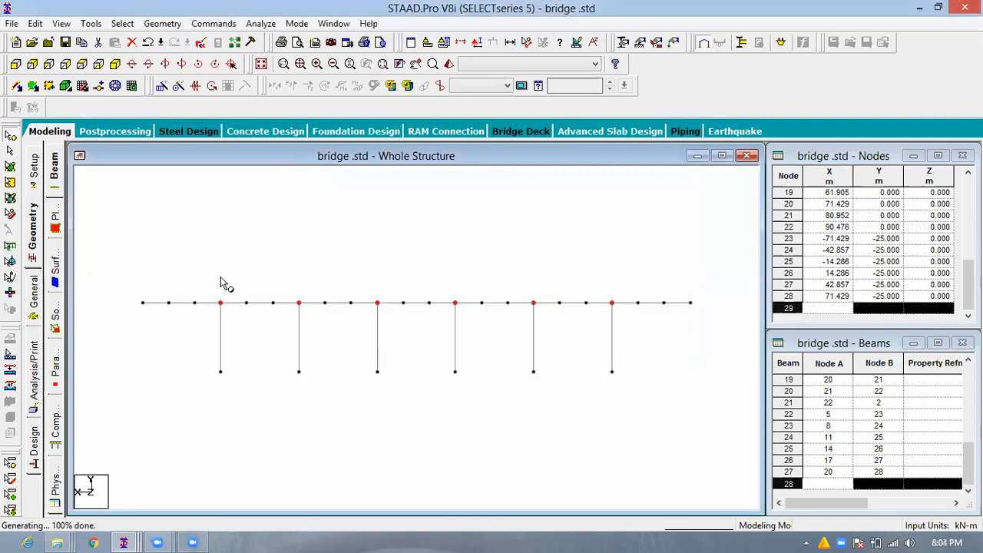
- Create verticals above all the deck beam's nodes by repeating them once along Y at 10 m spacing with linked steps
{"action": "left_click", "coordinate": [220, 277]}
{"action": "mouse_move", "coordinate": [119, 274]}
{"action": "left_mouse_down"}
{"action": "mouse_move", "coordinate": [733, 320]}
{"action": "mouse_move", "coordinate": [669, 320]}
{"action": "left_mouse_up"}
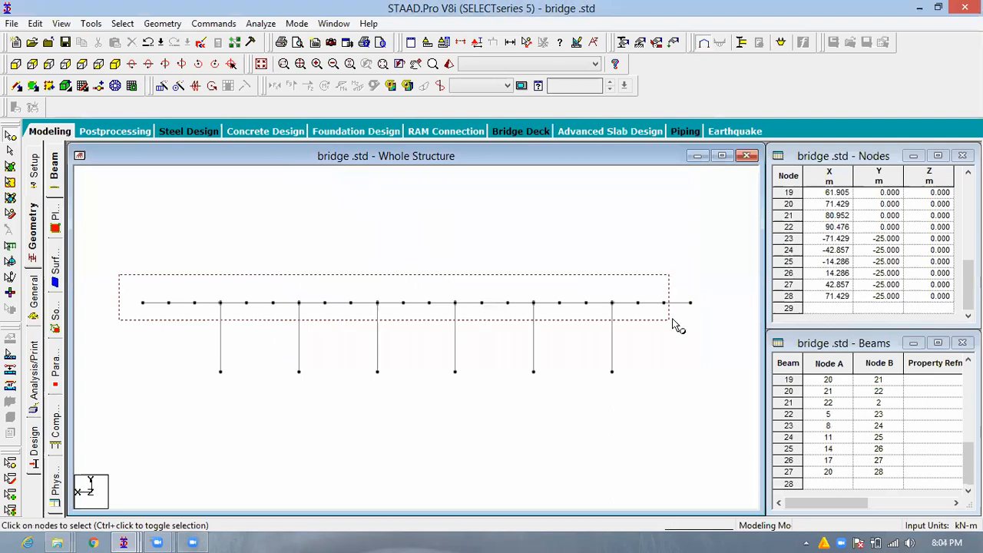
{"action": "left_click", "coordinate": [161, 86]}
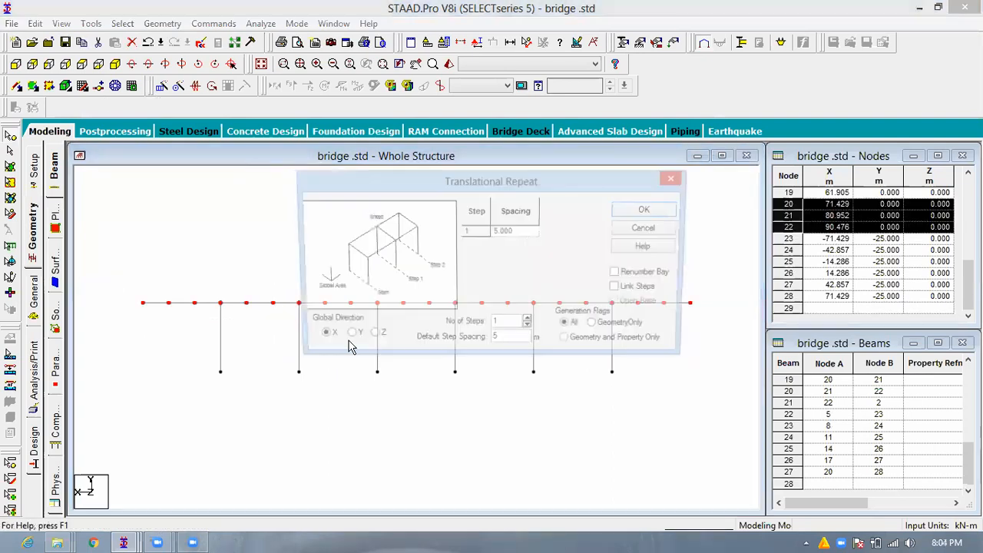
{"action": "key", "text": "Right"}
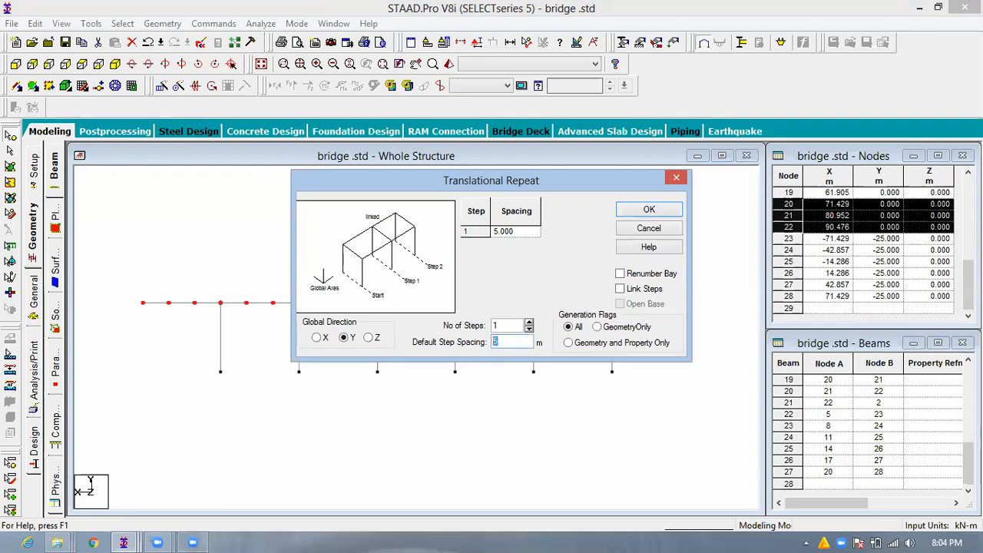
{"action": "key", "text": "BackSpace"}
{"action": "type", "text": "10"}
{"action": "left_click", "coordinate": [647, 215]}
{"action": "left_click", "coordinate": [649, 212]}
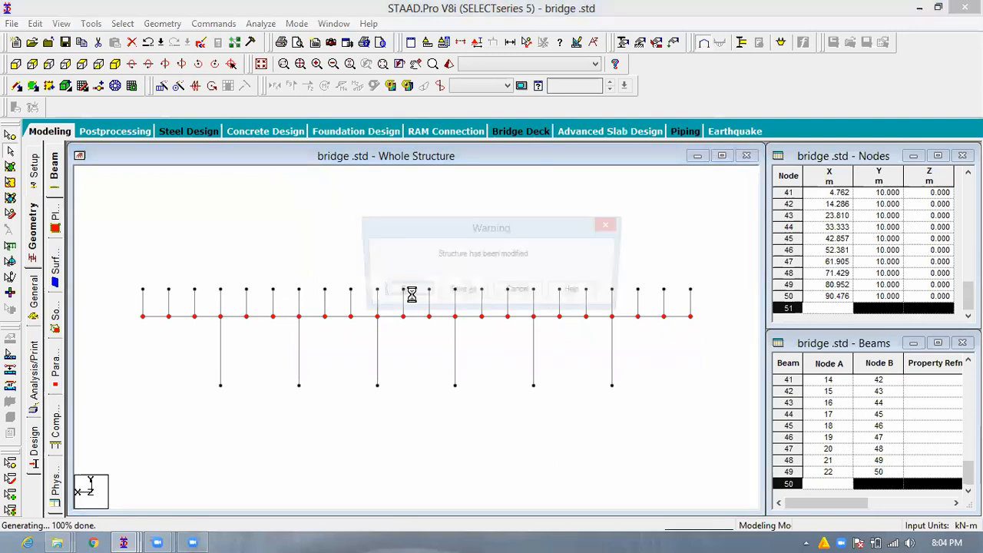
{"action": "left_click", "coordinate": [404, 292]}
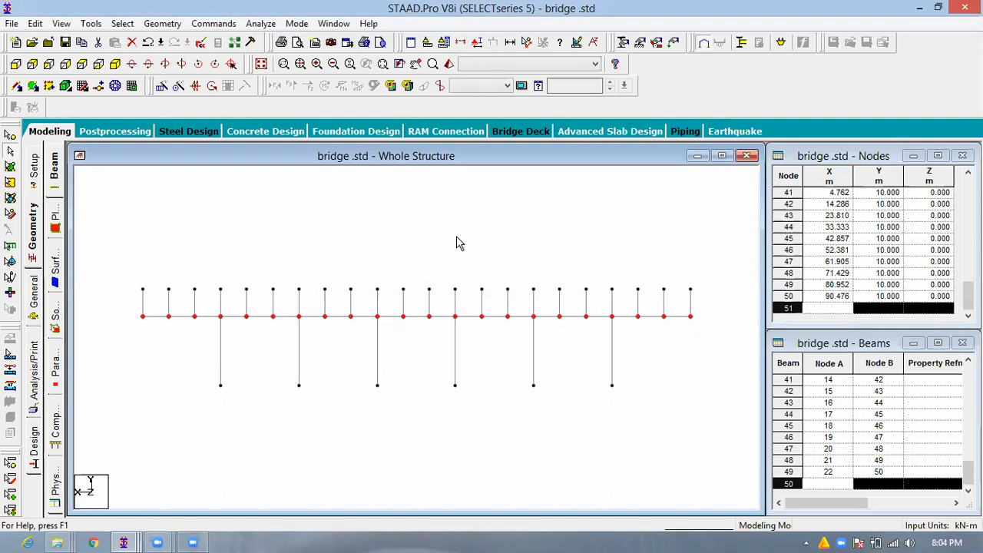
{"action": "left_click", "coordinate": [449, 258]}
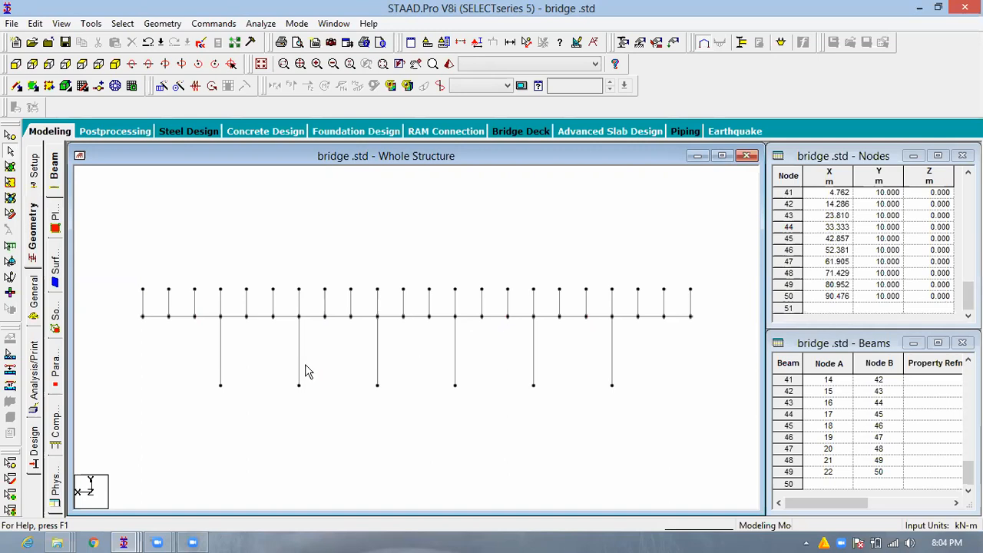
- Delete the two outermost 10 m verticals at the deck ends together with their unattached nodes
{"action": "left_click", "coordinate": [143, 304]}
{"action": "left_click", "coordinate": [689, 303], "text": "ctrl"}
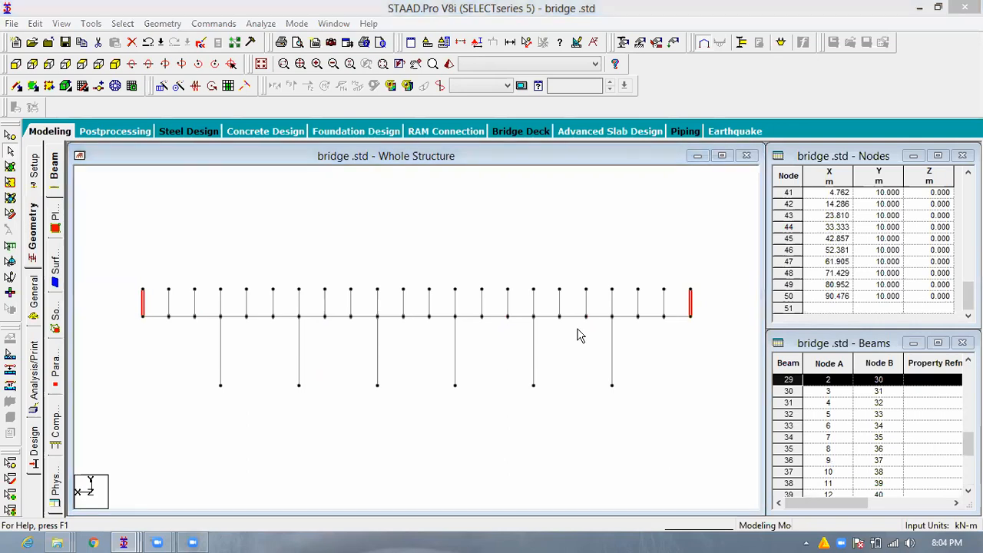
{"action": "key", "text": "Delete"}
{"action": "key", "text": "Return"}
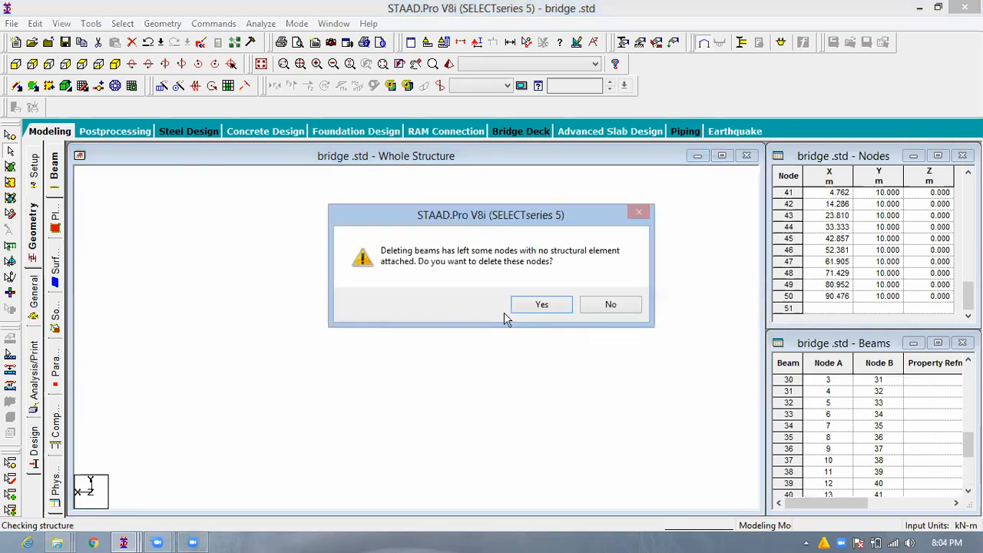
{"action": "left_click", "coordinate": [540, 305]}
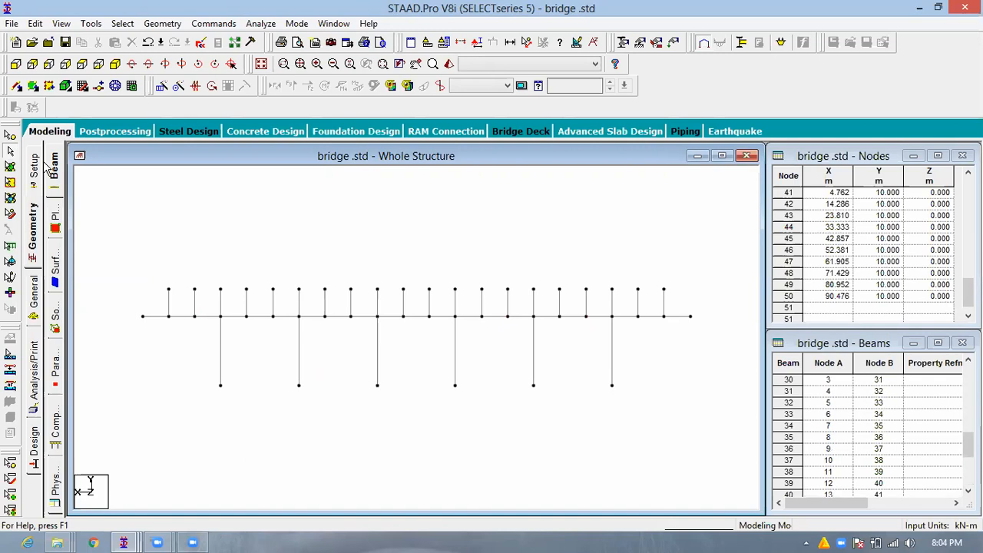
- Draw beams node to node along the tops of the verticals, with a sloping end member down to each end of the deck
{"action": "mouse_move", "coordinate": [144, 315]}
{"action": "left_mouse_down"}
{"action": "mouse_move", "coordinate": [168, 290]}
{"action": "mouse_move", "coordinate": [299, 290]}
{"action": "left_mouse_up"}
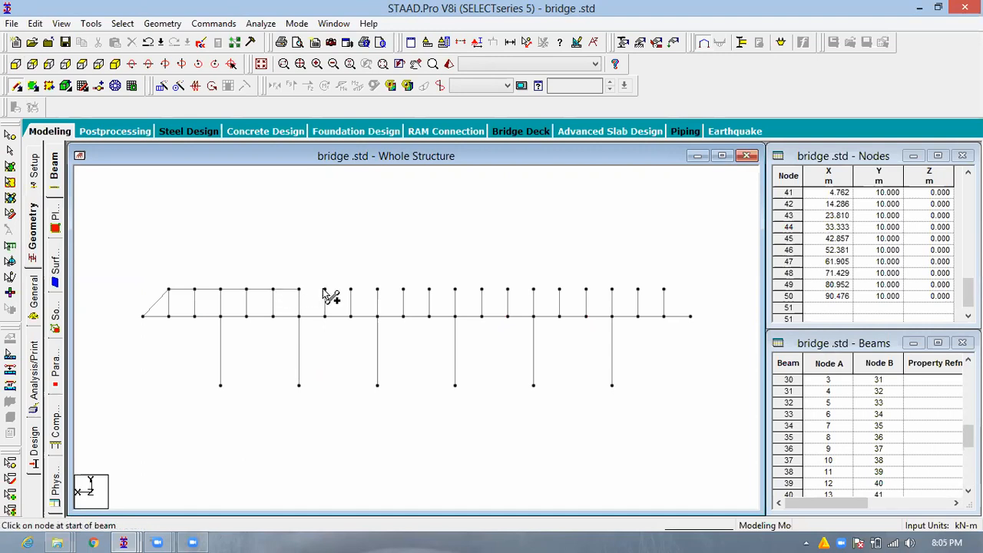
{"action": "left_click", "coordinate": [325, 289]}
{"action": "left_click", "coordinate": [351, 291]}
{"action": "left_click", "coordinate": [378, 291]}
{"action": "left_click", "coordinate": [398, 290]}
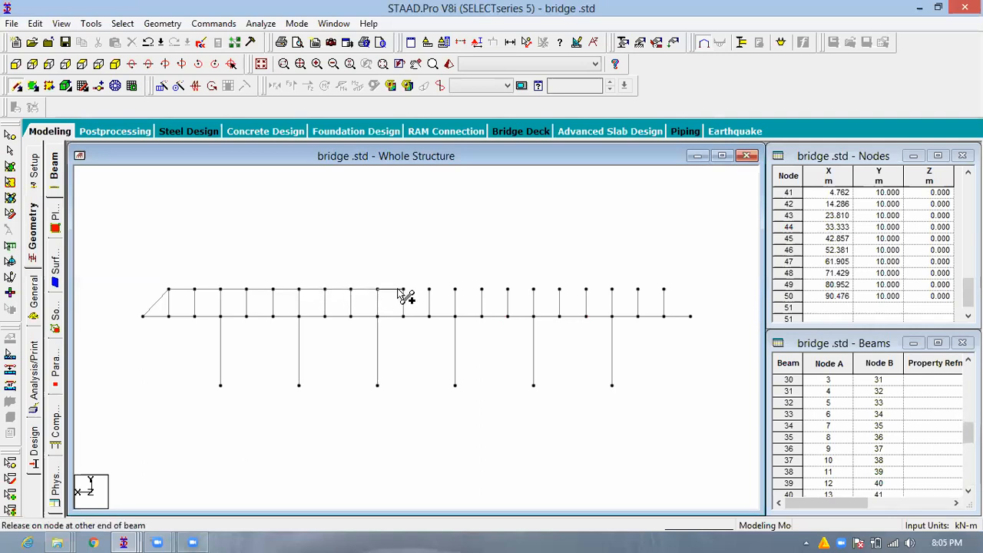
{"action": "left_click", "coordinate": [404, 291]}
{"action": "left_click", "coordinate": [458, 290]}
{"action": "left_click_drag", "start_coordinate": [481, 292], "coordinate": [481, 291]}
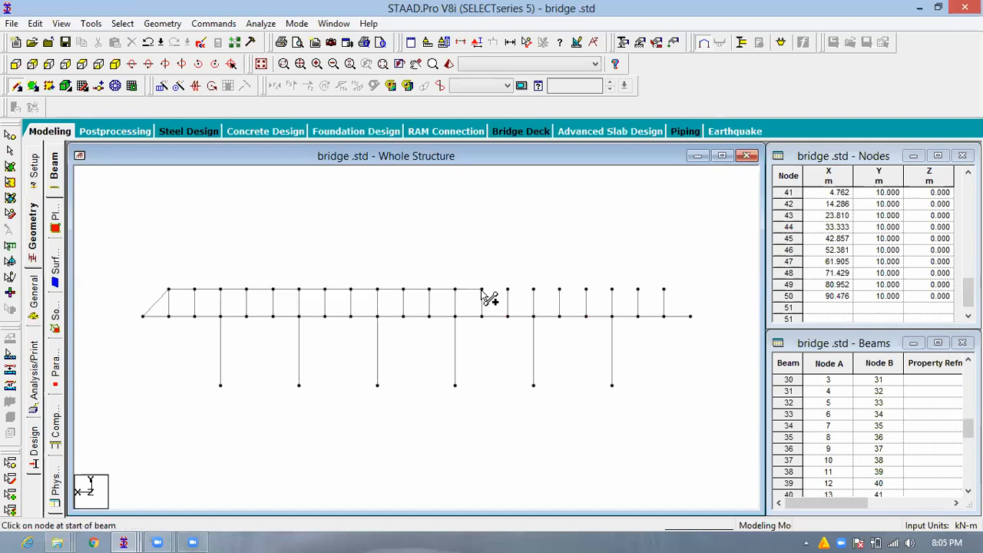
{"action": "left_click", "coordinate": [508, 291]}
{"action": "left_click", "coordinate": [534, 290]}
{"action": "left_click", "coordinate": [560, 291]}
{"action": "left_click", "coordinate": [587, 292]}
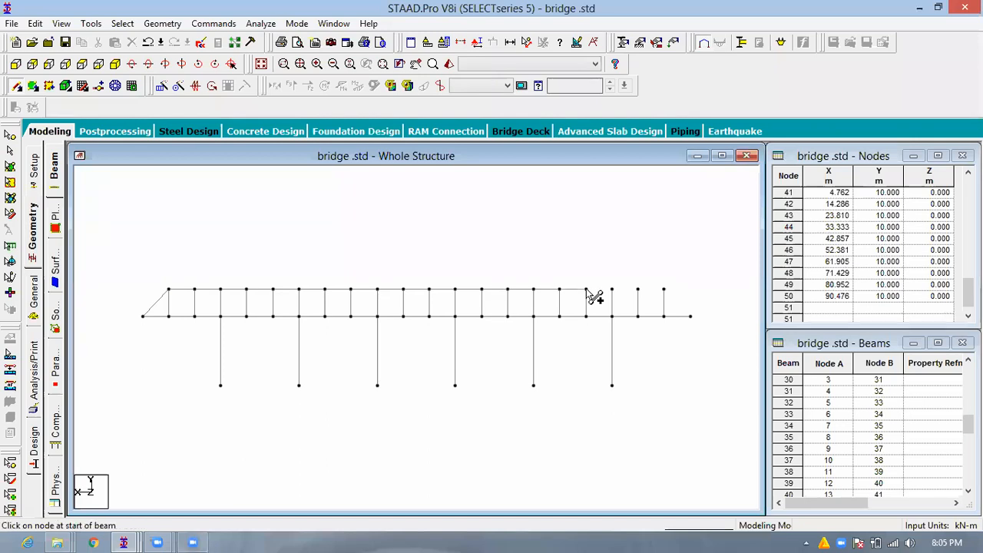
{"action": "left_click", "coordinate": [612, 291]}
{"action": "left_click_drag", "start_coordinate": [613, 291], "coordinate": [638, 291]}
{"action": "left_click", "coordinate": [665, 291]}
{"action": "left_click", "coordinate": [692, 316]}
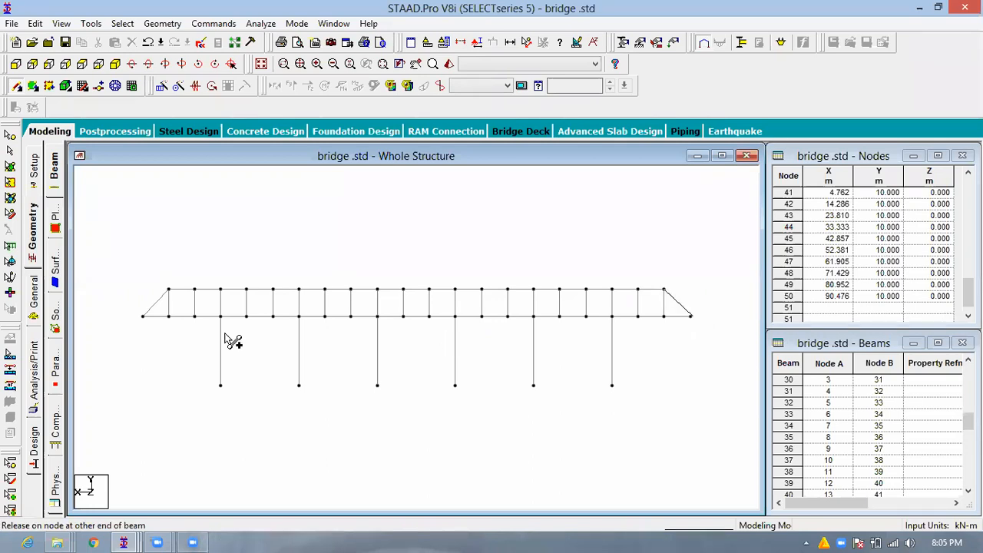
- Select the whole frame and repeat it once along Z at 10 m spacing with linked steps
{"action": "scroll", "coordinate": [184, 326], "scroll_direction": "up", "scroll_amount": 1}
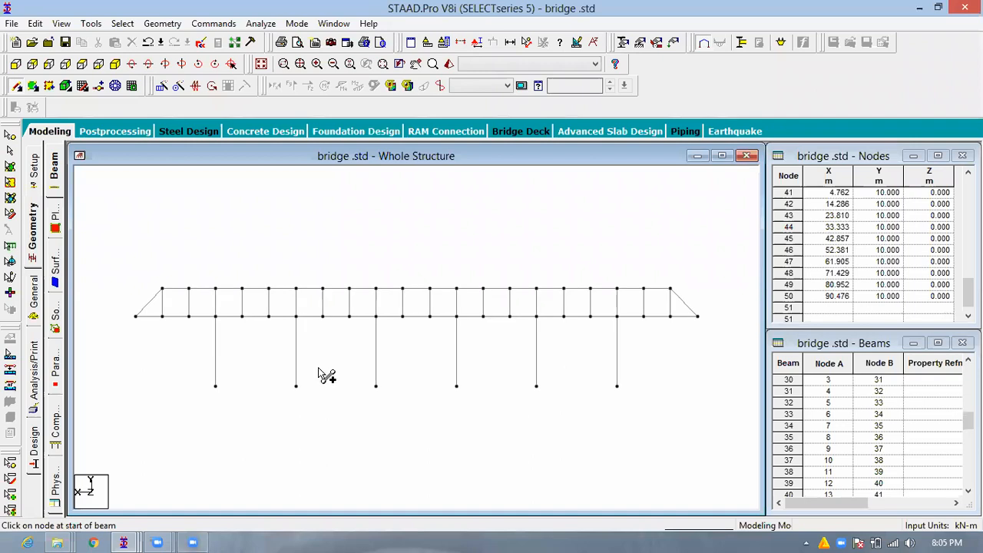
{"action": "scroll", "coordinate": [322, 374], "scroll_direction": "up", "scroll_amount": 1}
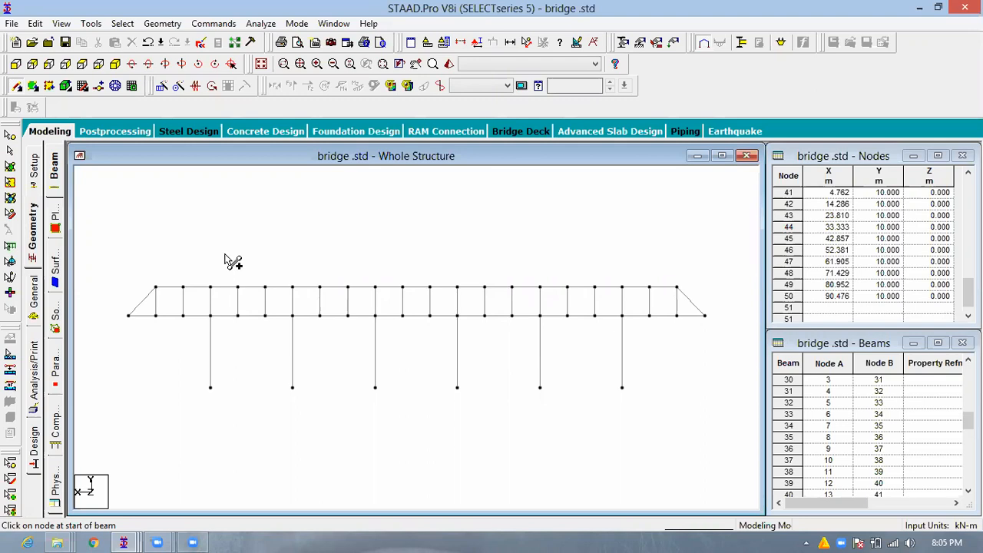
{"action": "scroll", "coordinate": [154, 274], "scroll_direction": "down", "scroll_amount": 2}
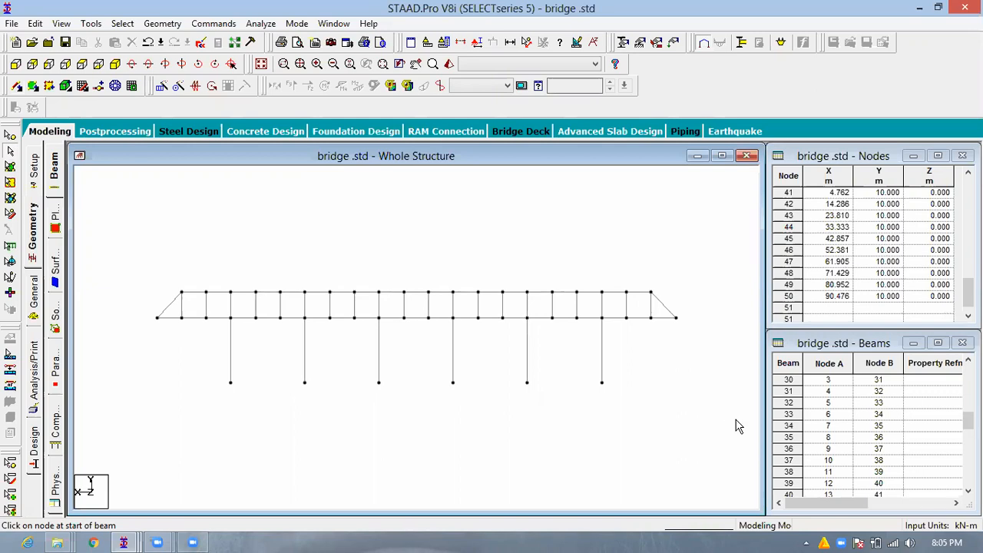
{"action": "key", "text": "ctrl+a"}
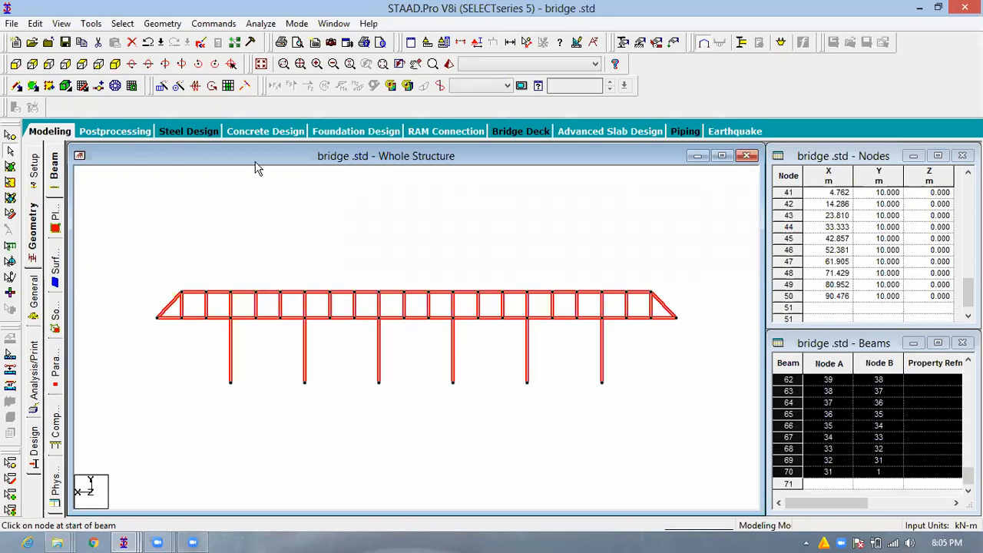
{"action": "key", "text": "F4"}
{"action": "left_click", "coordinate": [163, 90]}
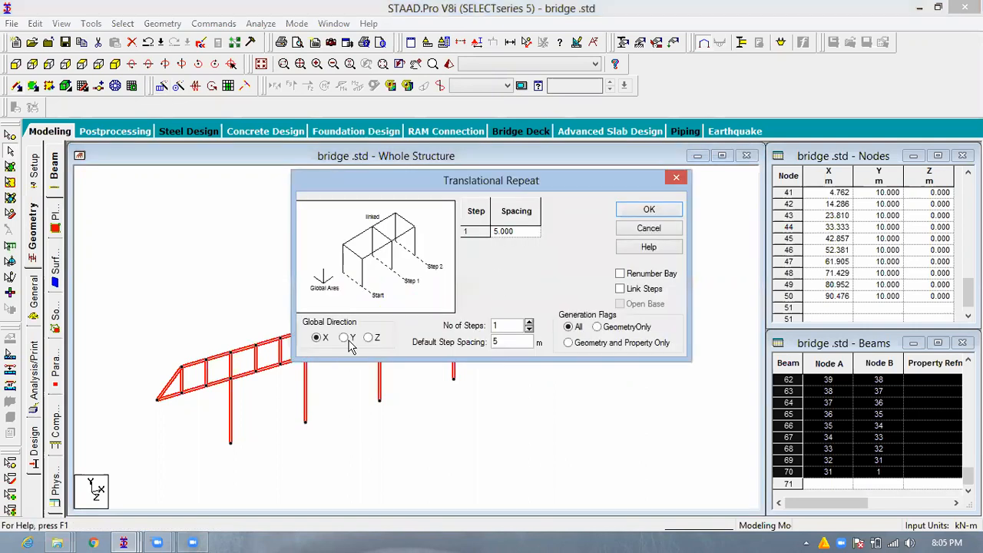
{"action": "left_click", "coordinate": [368, 338]}
{"action": "double_click", "coordinate": [497, 343]}
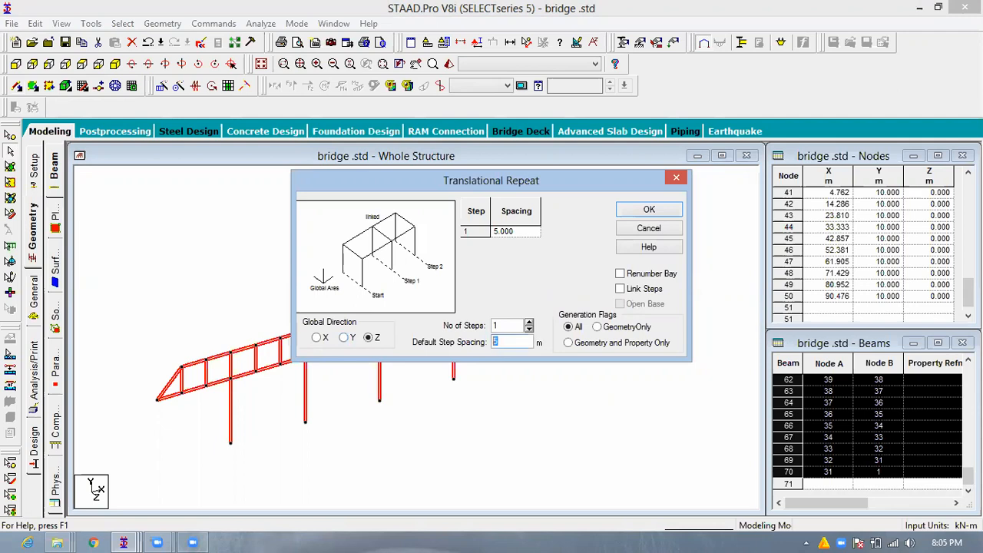
{"action": "type", "text": "10"}
{"action": "left_click", "coordinate": [641, 289]}
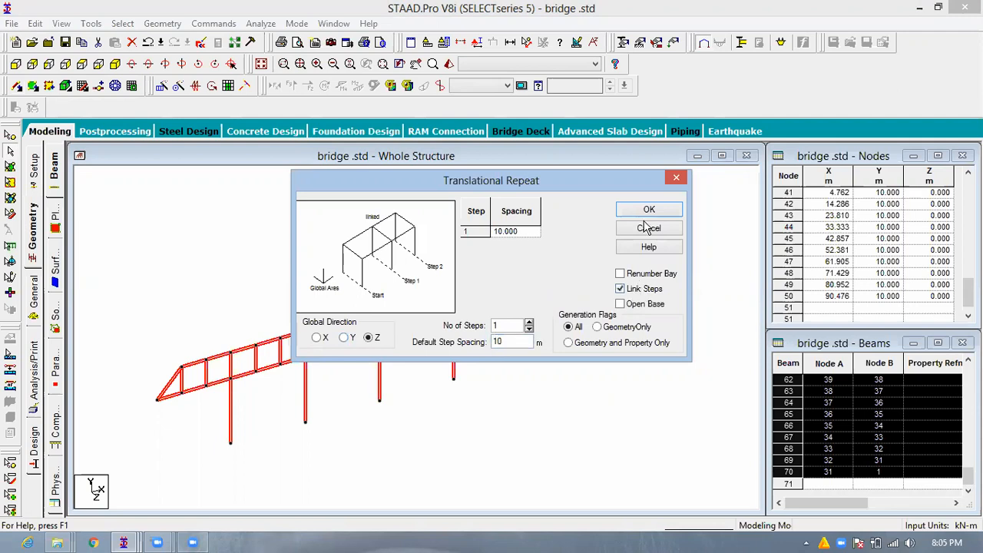
{"action": "left_click", "coordinate": [641, 211]}
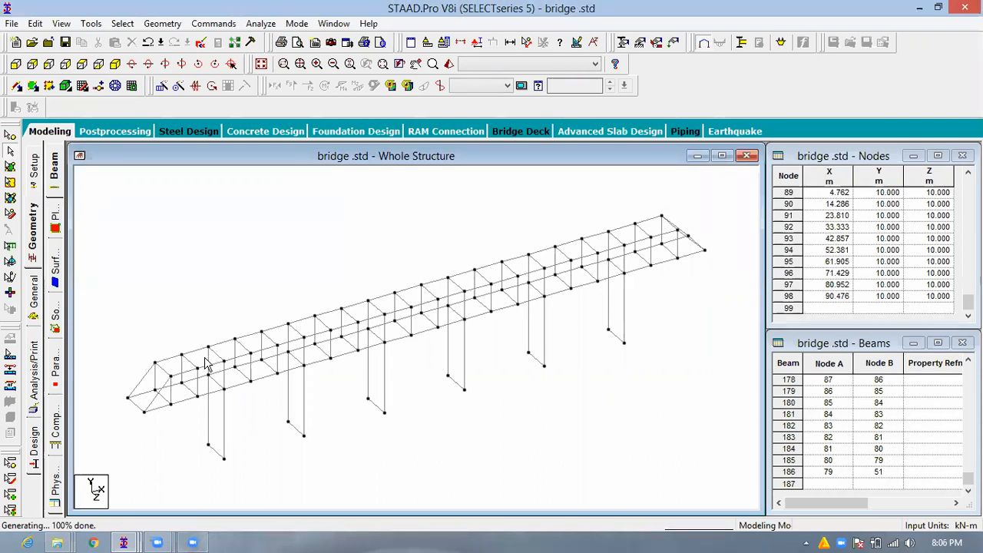
- Delete all the cross members joining the top chords of the two side trusses, from one end of the bridge to the other
{"action": "left_click", "coordinate": [162, 369]}
{"action": "left_click", "coordinate": [190, 361], "text": "ctrl"}
{"action": "left_click", "coordinate": [216, 354], "text": "ctrl"}
{"action": "left_click", "coordinate": [242, 346], "text": "ctrl"}
{"action": "left_click", "coordinate": [268, 338], "text": "ctrl"}
{"action": "left_click", "coordinate": [296, 330], "text": "ctrl"}
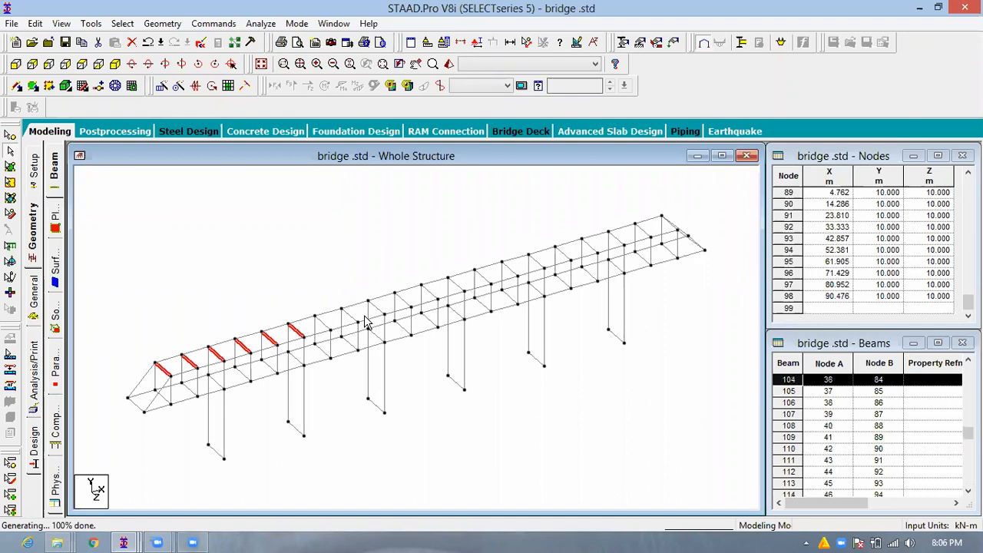
{"action": "left_click", "coordinate": [322, 323], "text": "ctrl"}
{"action": "left_click", "coordinate": [349, 316], "text": "ctrl"}
{"action": "left_click", "coordinate": [377, 307], "text": "ctrl"}
{"action": "left_click", "coordinate": [403, 300], "text": "ctrl"}
{"action": "left_click", "coordinate": [430, 292], "text": "ctrl"}
{"action": "left_click", "coordinate": [457, 285], "text": "ctrl"}
{"action": "left_click", "coordinate": [485, 276], "text": "ctrl"}
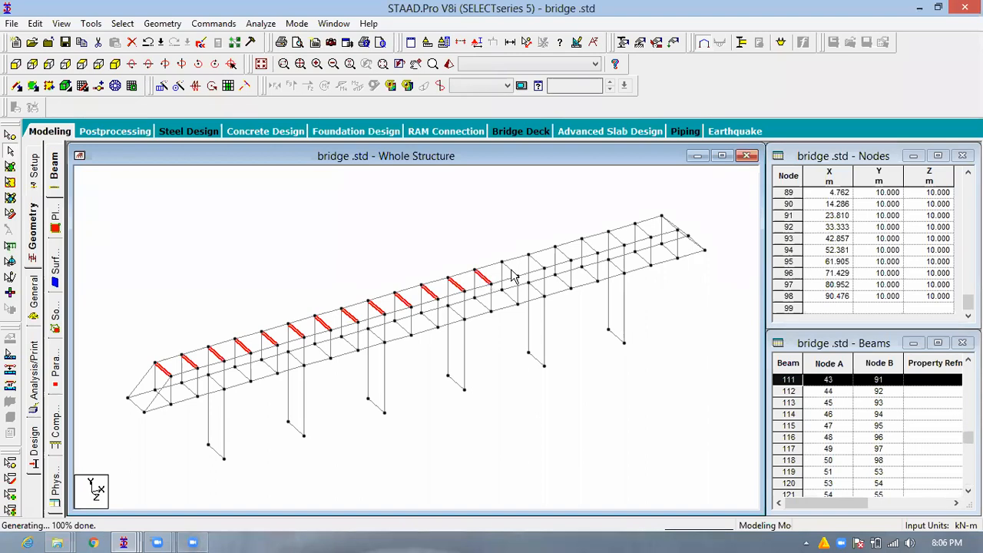
{"action": "left_click", "coordinate": [511, 268], "text": "ctrl"}
{"action": "left_click", "coordinate": [536, 262], "text": "ctrl"}
{"action": "left_click", "coordinate": [565, 254], "text": "ctrl"}
{"action": "left_click", "coordinate": [589, 245], "text": "ctrl"}
{"action": "left_click", "coordinate": [622, 241], "text": "ctrl"}
{"action": "left_click", "coordinate": [644, 230], "text": "ctrl"}
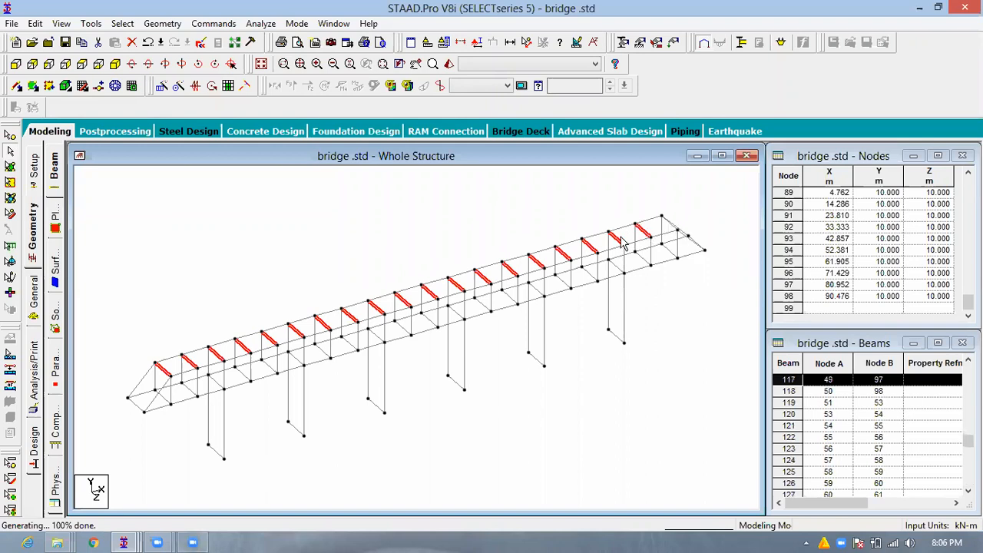
{"action": "left_click", "coordinate": [675, 227], "text": "ctrl"}
{"action": "scroll", "coordinate": [703, 194], "scroll_direction": "up", "scroll_amount": 1}
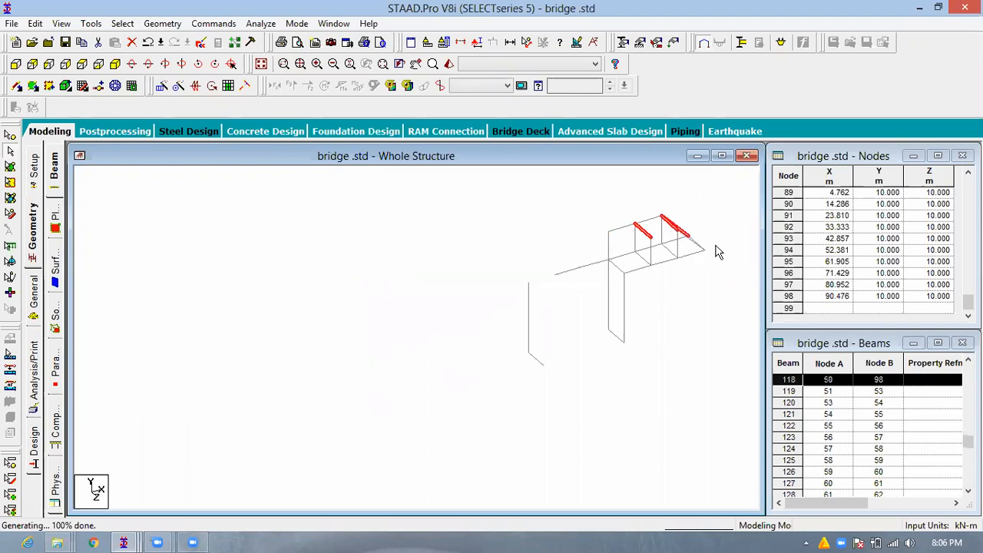
{"action": "middle_click_drag", "start_coordinate": [727, 197], "coordinate": [634, 256]}
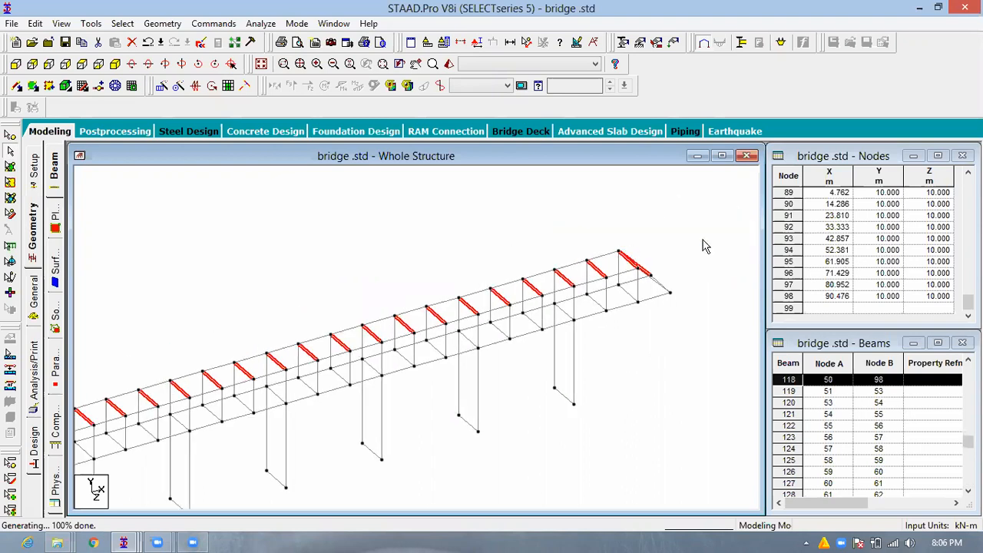
{"action": "scroll", "coordinate": [707, 267], "scroll_direction": "up", "scroll_amount": 1}
{"action": "left_click", "coordinate": [718, 269], "text": "ctrl"}
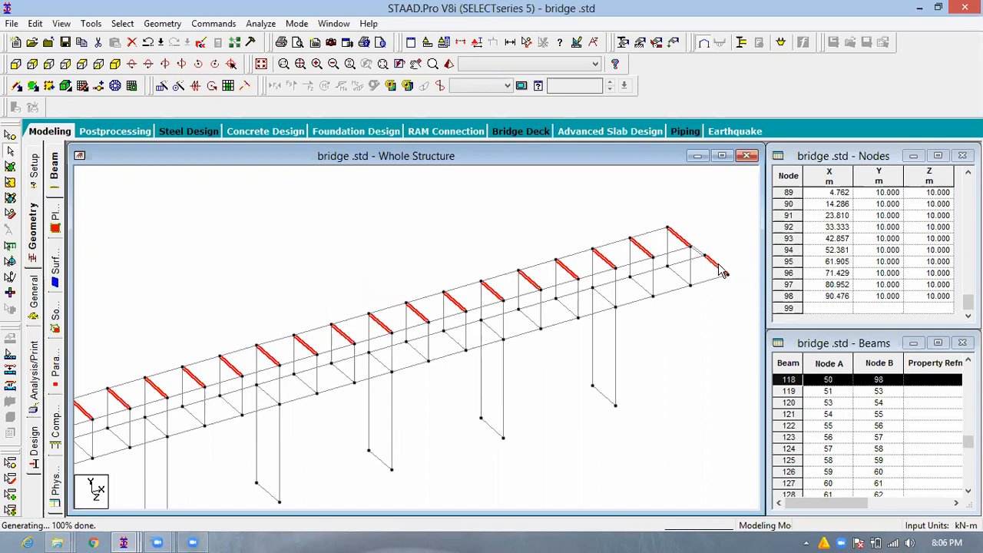
{"action": "left_click", "coordinate": [717, 270]}
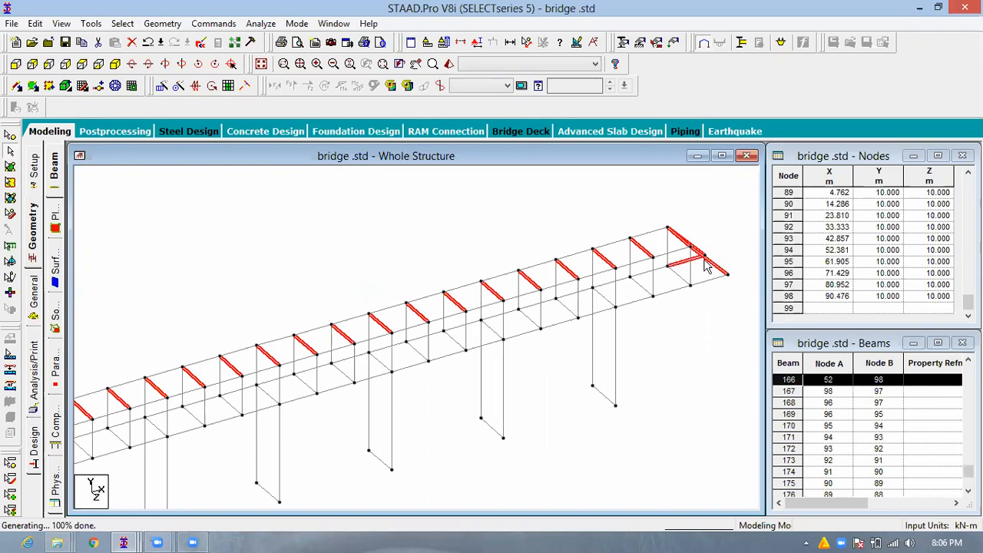
{"action": "left_click", "coordinate": [703, 261]}
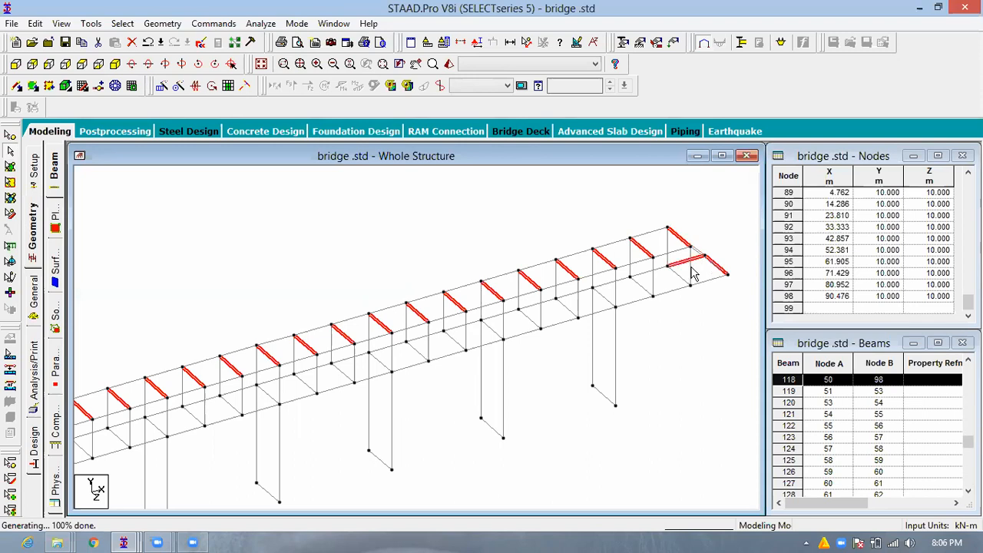
{"action": "left_click", "coordinate": [721, 266]}
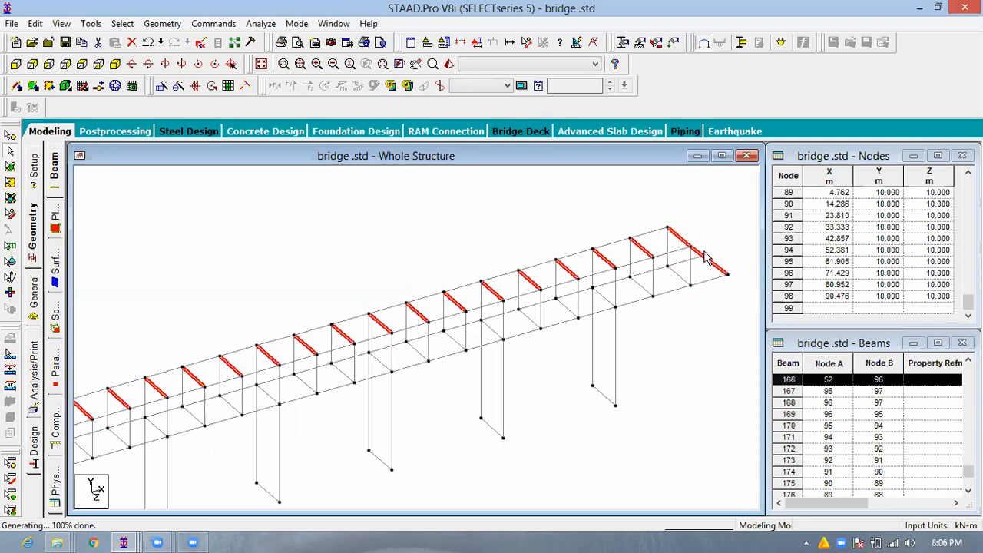
{"action": "left_click", "coordinate": [703, 268]}
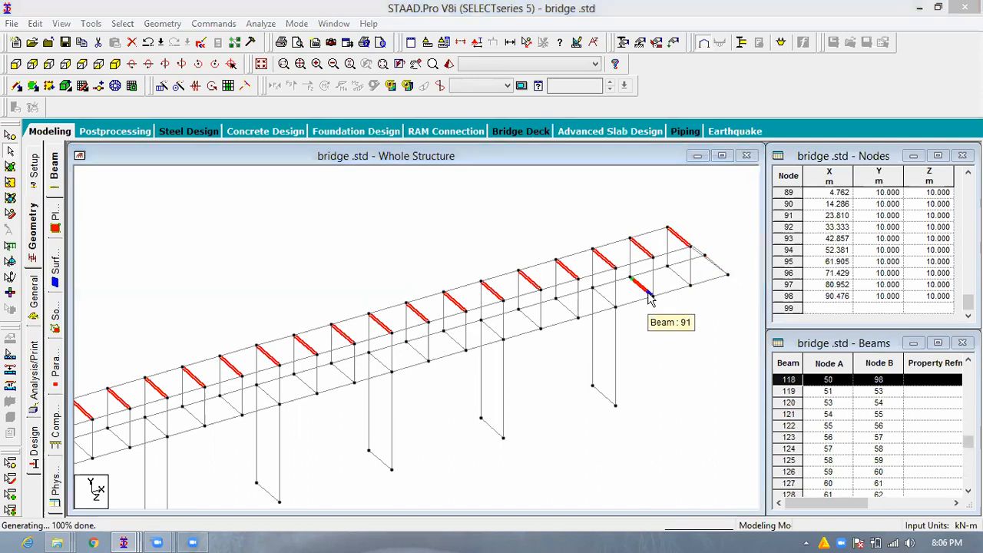
{"action": "key", "text": "Delete"}
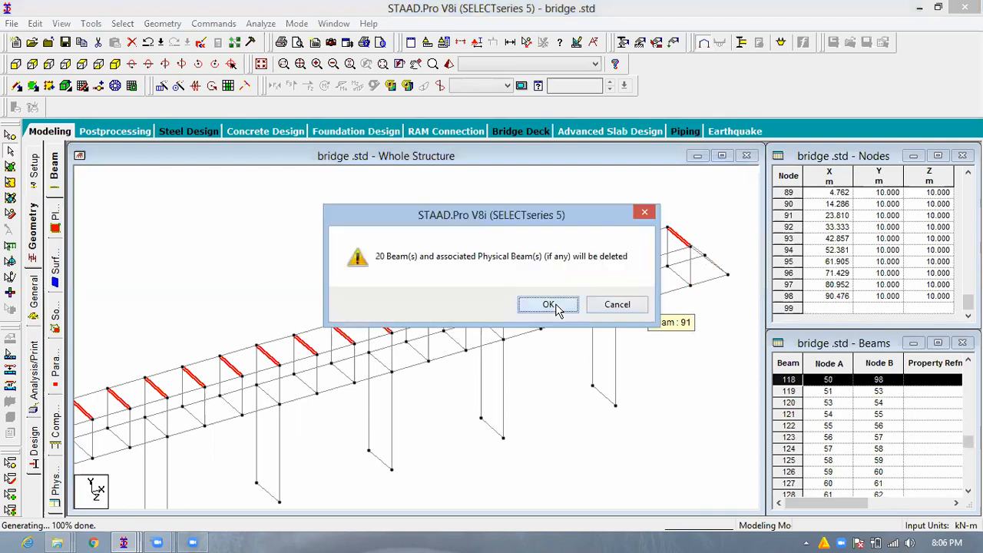
{"action": "key", "text": "Return"}
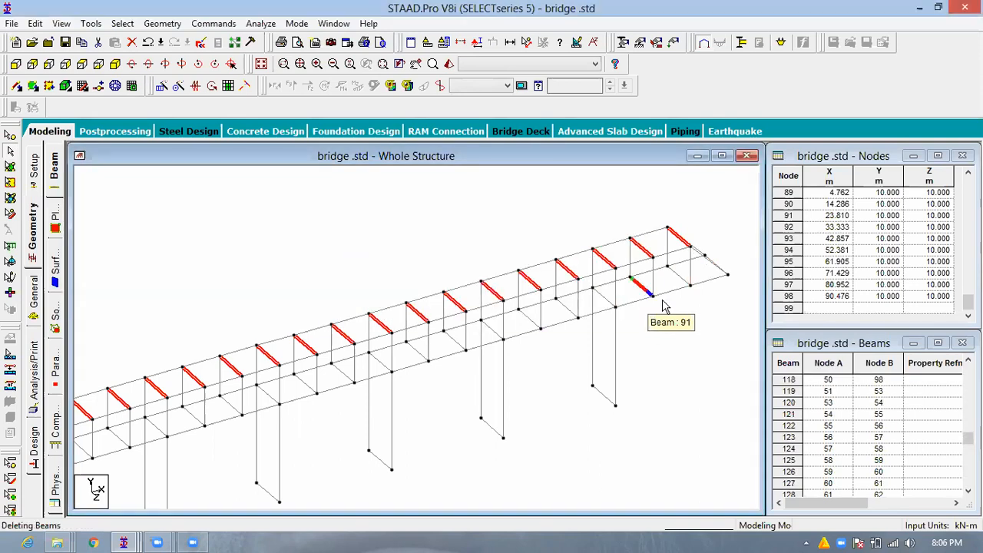
- Delete the six cross members joining the bottom ends of the pier pairs
{"action": "scroll", "coordinate": [571, 398], "scroll_direction": "down", "scroll_amount": 1}
{"action": "left_click", "coordinate": [570, 396]}
{"action": "left_click", "coordinate": [372, 457], "text": "ctrl"}
{"action": "left_click", "coordinate": [268, 478], "text": "ctrl"}
{"action": "middle_click_drag", "start_coordinate": [535, 410], "coordinate": [525, 423]}
{"action": "scroll", "coordinate": [525, 425], "scroll_direction": "down", "scroll_amount": 1}
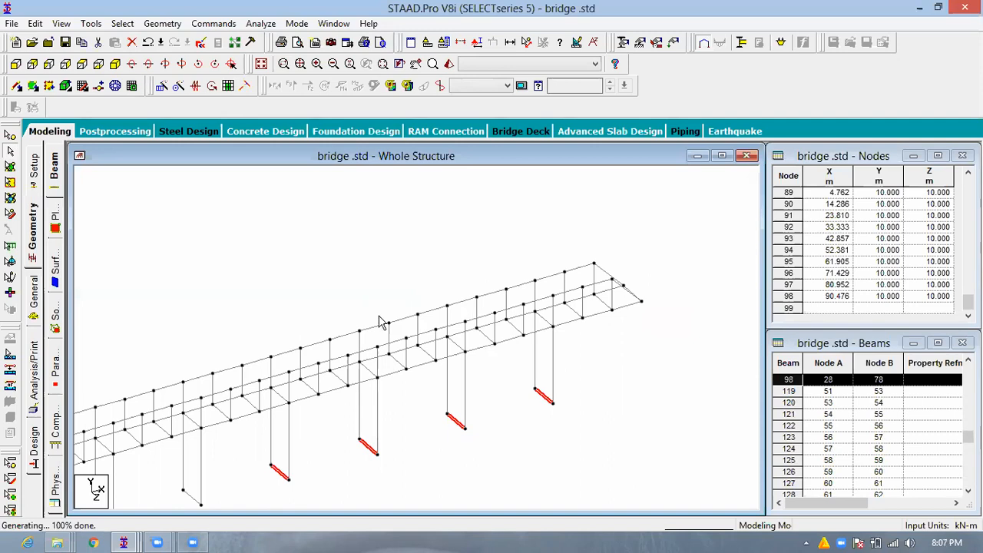
{"action": "middle_click_drag", "start_coordinate": [191, 502], "coordinate": [378, 316]}
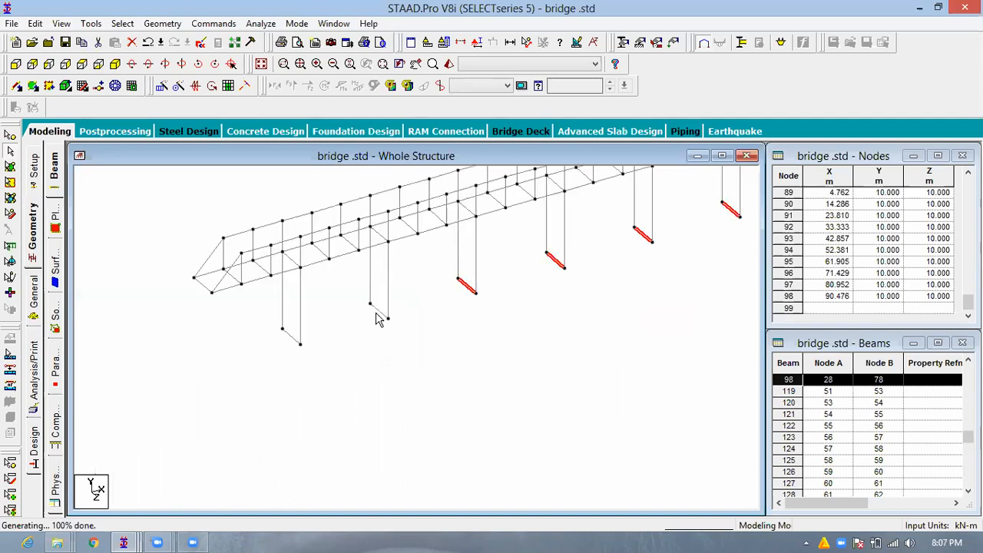
{"action": "left_click", "coordinate": [292, 343], "text": "ctrl"}
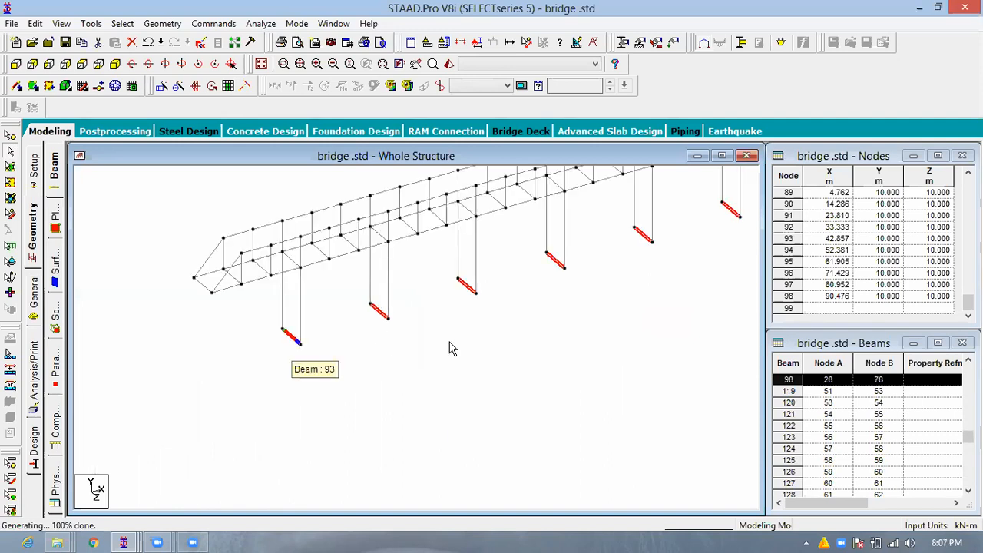
{"action": "key", "text": "Delete"}
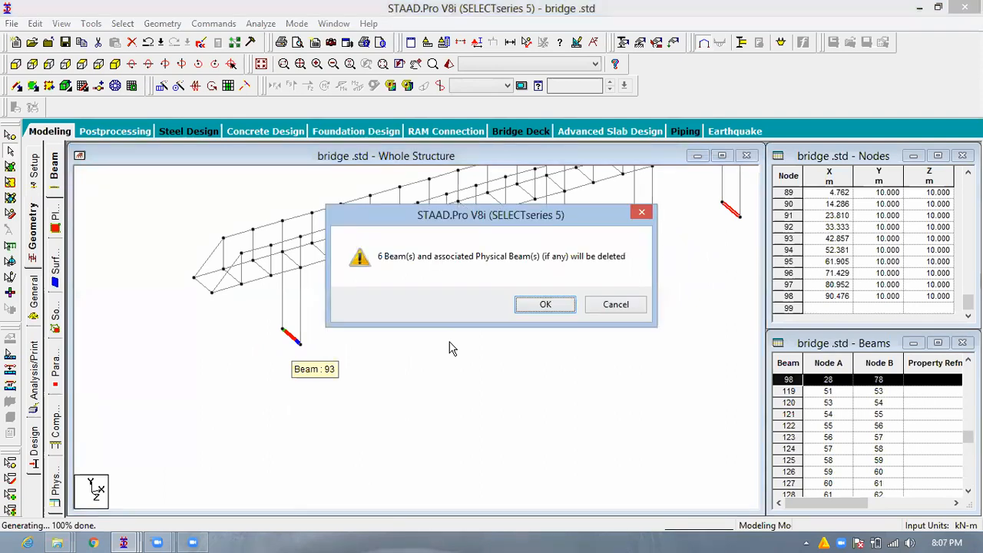
{"action": "key", "text": "Return"}
- Draw crossed diagonal beams node to node in both side trusses, from the X = 0 end up to the first pier pair
{"action": "middle_click_drag", "start_coordinate": [278, 411], "coordinate": [505, 362]}
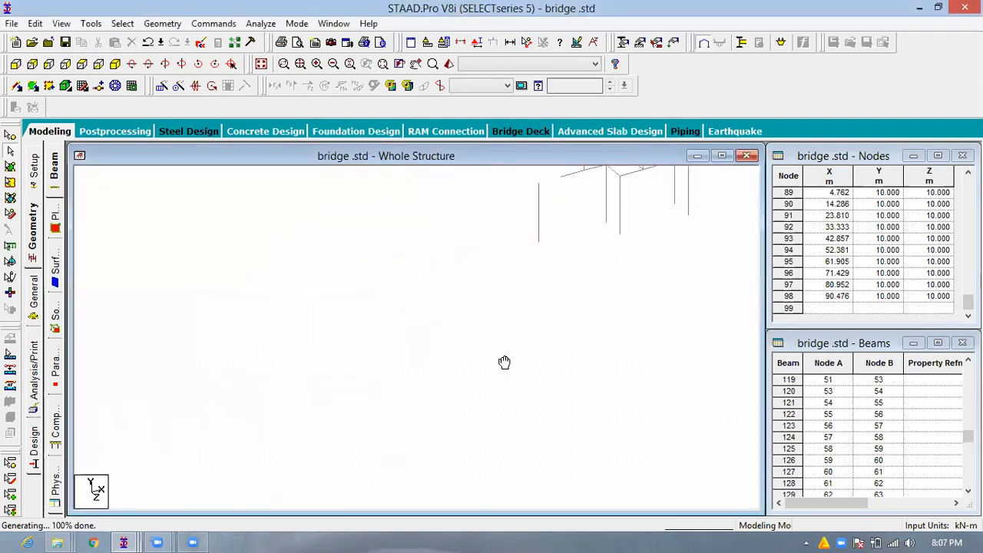
{"action": "scroll", "coordinate": [505, 362], "scroll_direction": "down", "scroll_amount": 4}
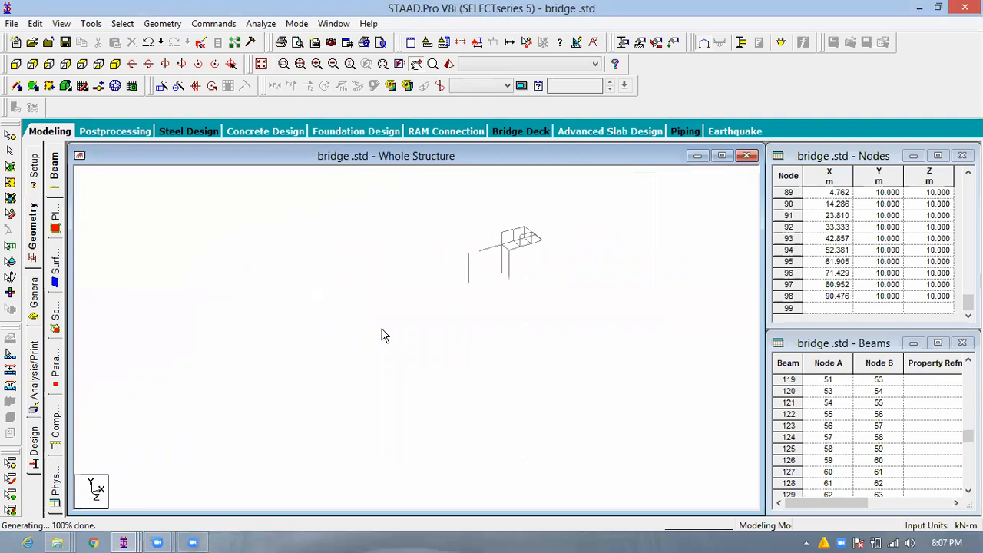
{"action": "scroll", "coordinate": [417, 318], "scroll_direction": "up", "scroll_amount": 2}
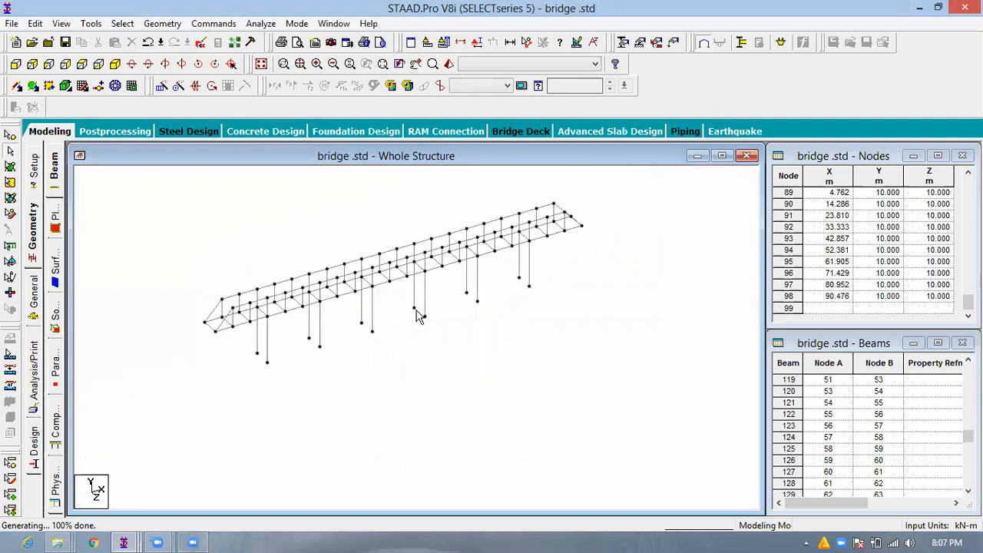
{"action": "scroll", "coordinate": [417, 317], "scroll_direction": "up", "scroll_amount": 1}
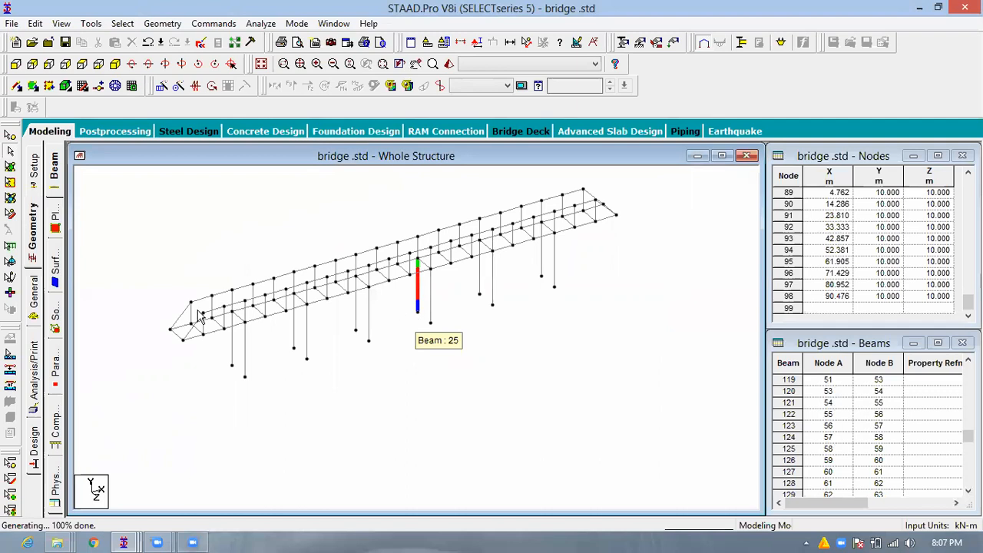
{"action": "scroll", "coordinate": [200, 317], "scroll_direction": "up", "scroll_amount": 1}
{"action": "scroll", "coordinate": [298, 404], "scroll_direction": "up", "scroll_amount": 2}
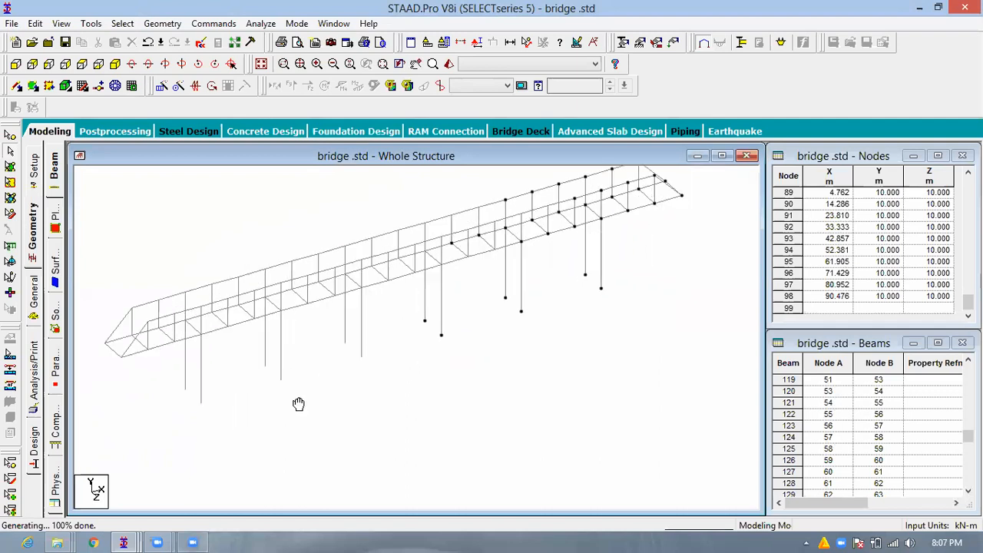
{"action": "scroll", "coordinate": [277, 422], "scroll_direction": "up", "scroll_amount": 2}
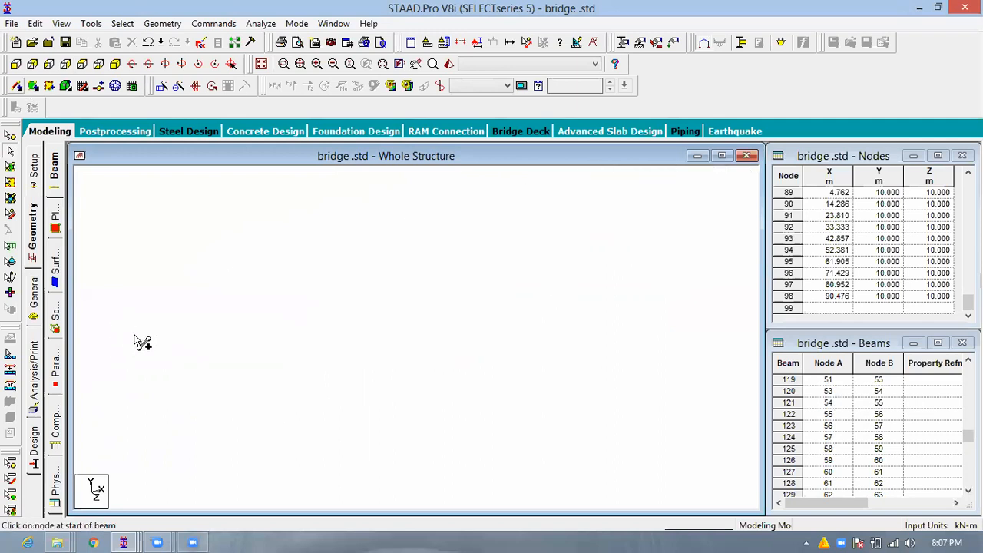
{"action": "left_click_drag", "start_coordinate": [146, 316], "coordinate": [112, 359]}
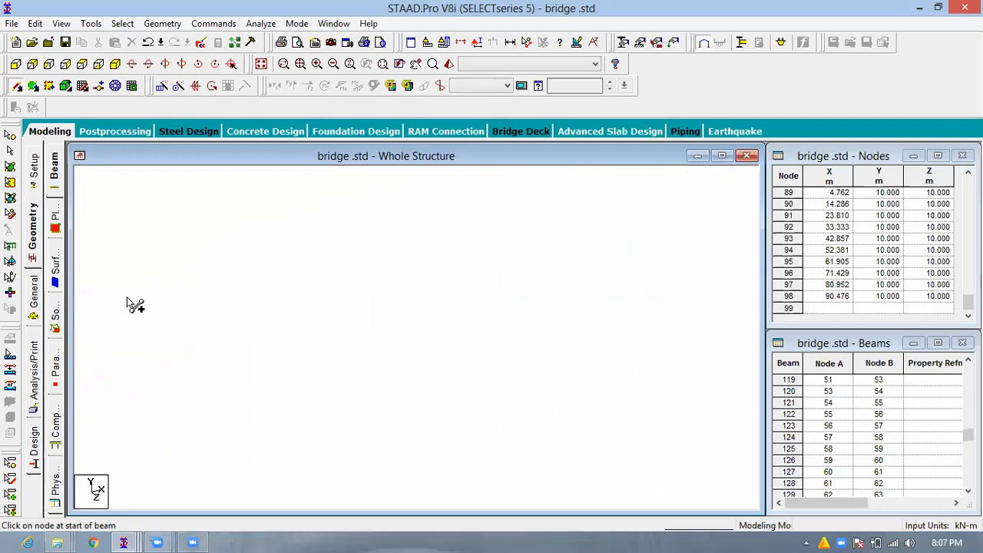
{"action": "left_click_drag", "start_coordinate": [160, 322], "coordinate": [160, 287]}
{"action": "left_click_drag", "start_coordinate": [126, 331], "coordinate": [181, 306]}
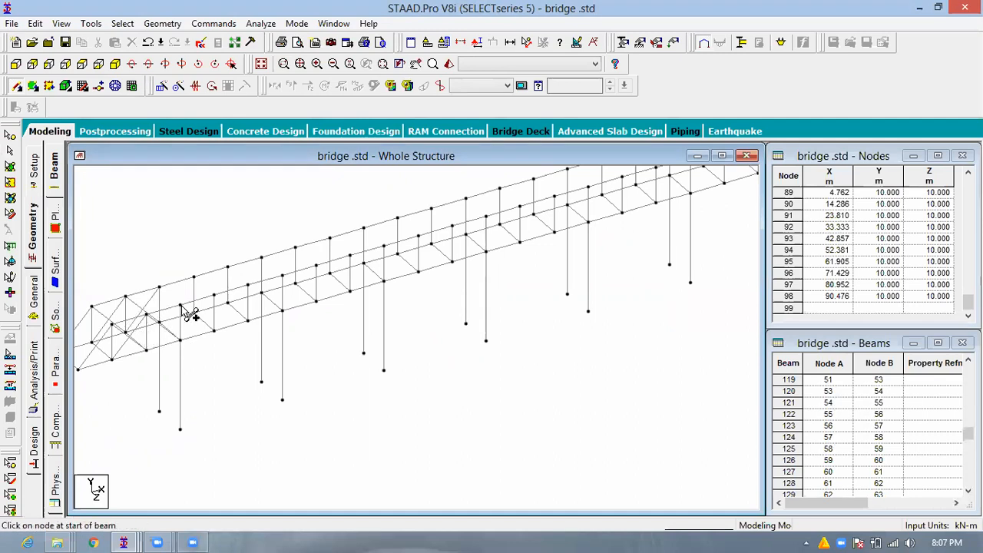
- Add crossed diagonal beams to the panels of both side trusses between the first and second pier pairs
{"action": "left_click_drag", "start_coordinate": [159, 351], "coordinate": [193, 278]}
{"action": "left_click_drag", "start_coordinate": [165, 329], "coordinate": [216, 332]}
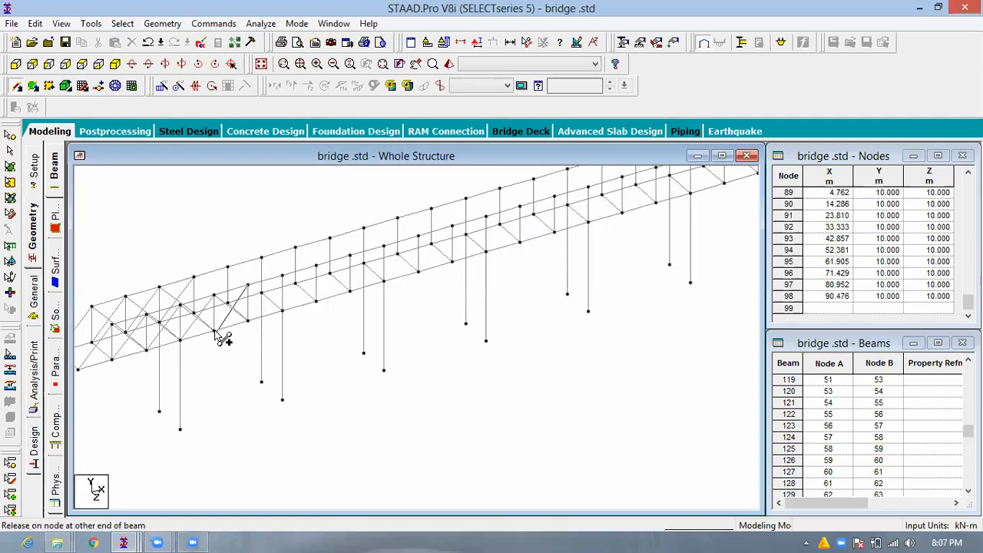
{"action": "left_click_drag", "start_coordinate": [195, 277], "coordinate": [227, 302]}
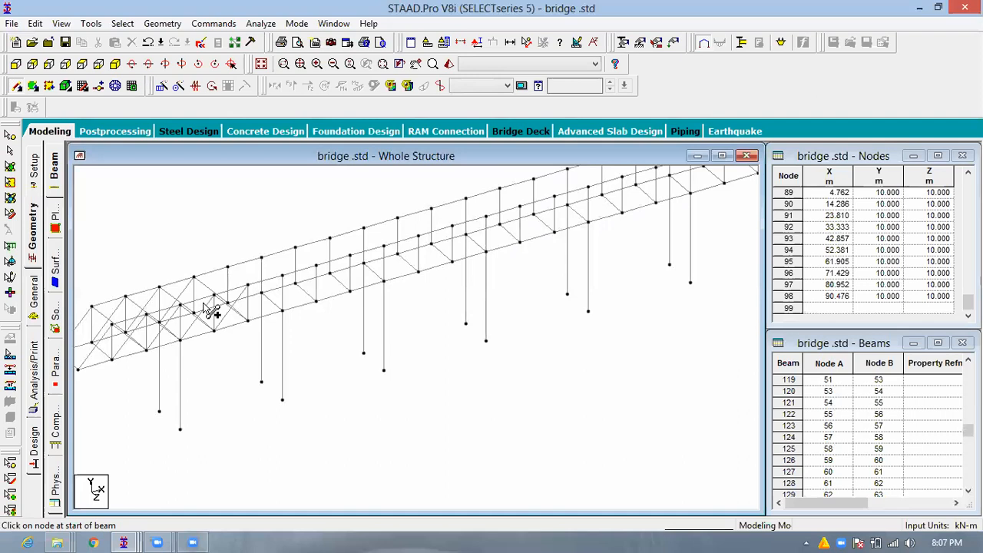
{"action": "left_click_drag", "start_coordinate": [194, 312], "coordinate": [248, 285]}
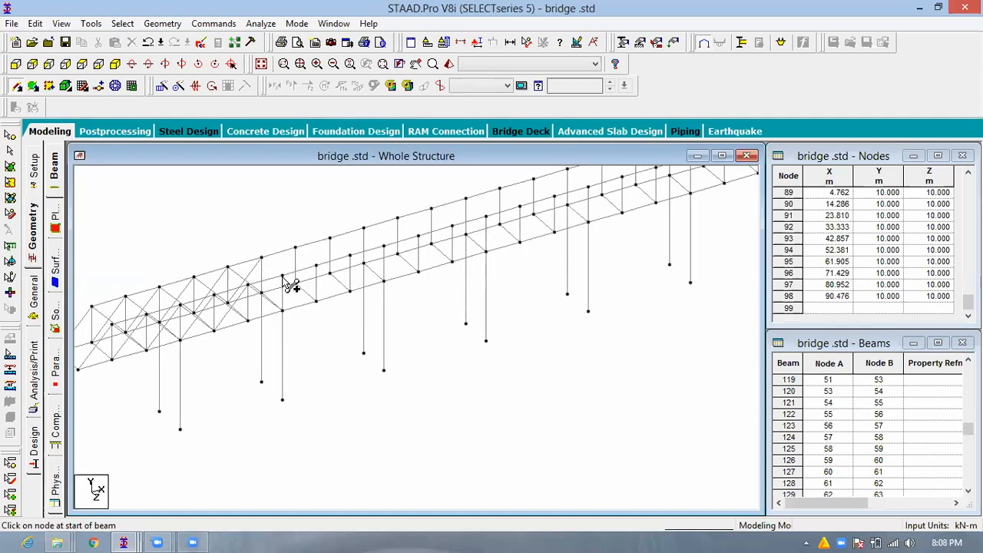
{"action": "mouse_move", "coordinate": [247, 321]}
{"action": "left_mouse_down"}
{"action": "mouse_move", "coordinate": [267, 268]}
{"action": "mouse_move", "coordinate": [262, 258]}
{"action": "mouse_move", "coordinate": [292, 248]}
{"action": "mouse_move", "coordinate": [264, 294]}
{"action": "left_mouse_up"}
{"action": "left_click_drag", "start_coordinate": [296, 248], "coordinate": [313, 271]}
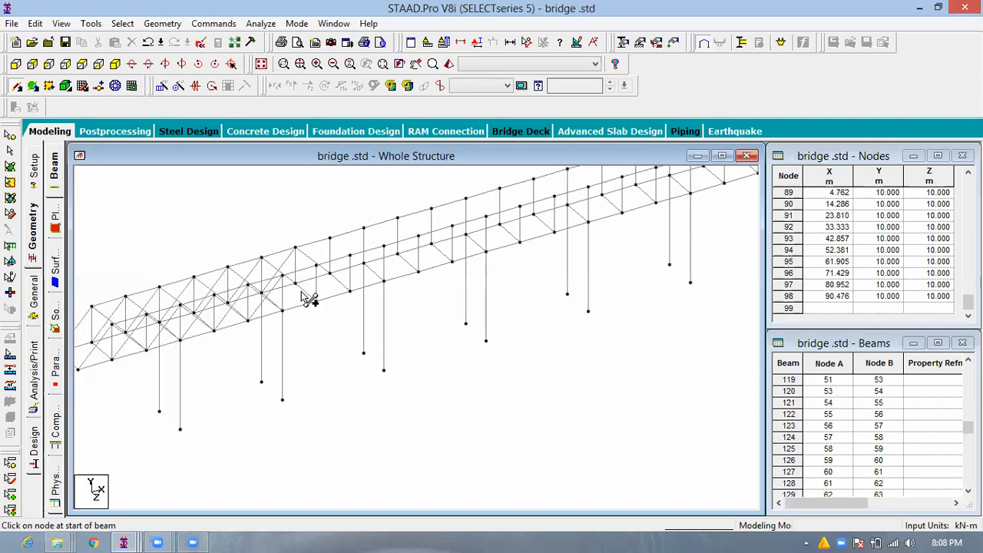
- Continue the crossed diagonal beams in both side trusses from the second pier pair to just past the third
{"action": "scroll", "coordinate": [315, 280], "scroll_direction": "up", "scroll_amount": 1}
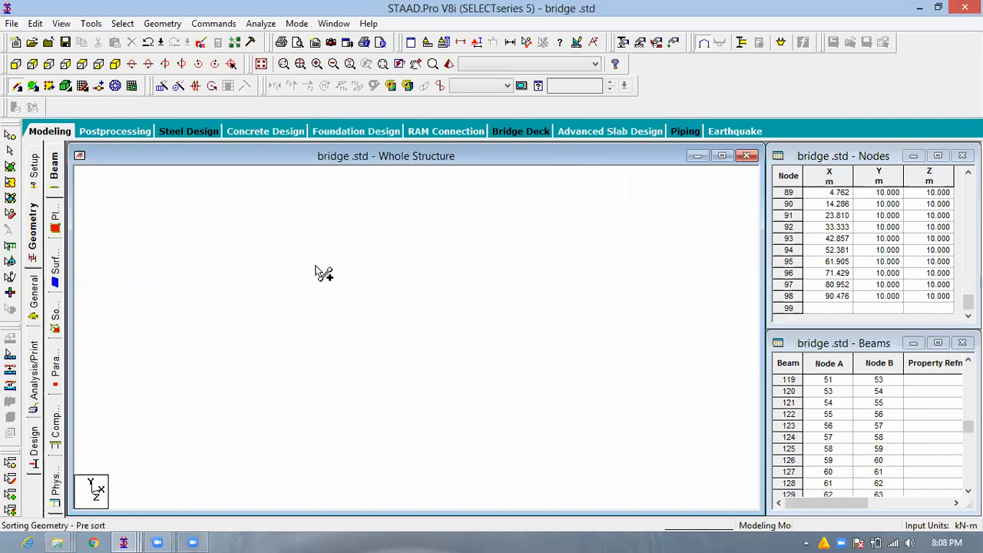
{"action": "left_click_drag", "start_coordinate": [284, 310], "coordinate": [339, 262]}
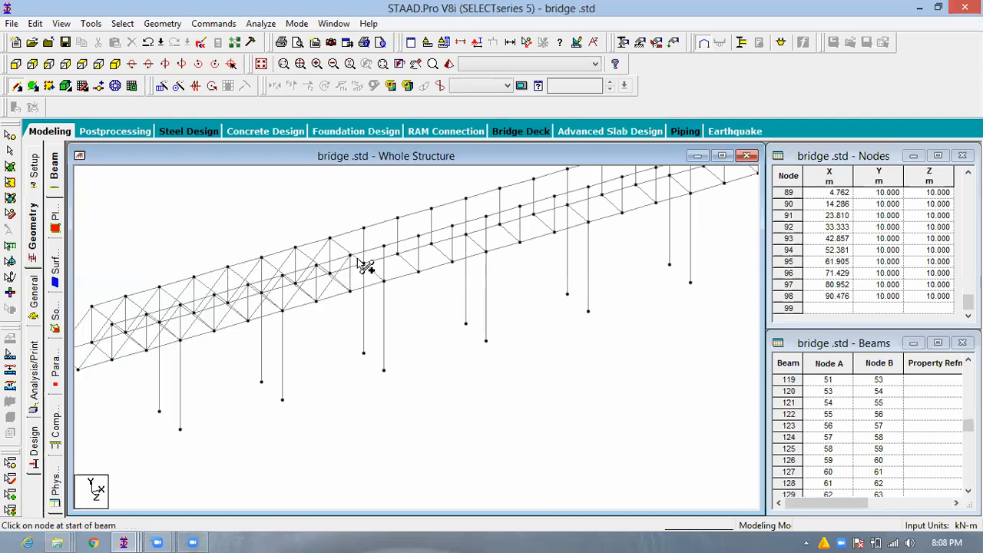
{"action": "left_click_drag", "start_coordinate": [398, 219], "coordinate": [392, 292]}
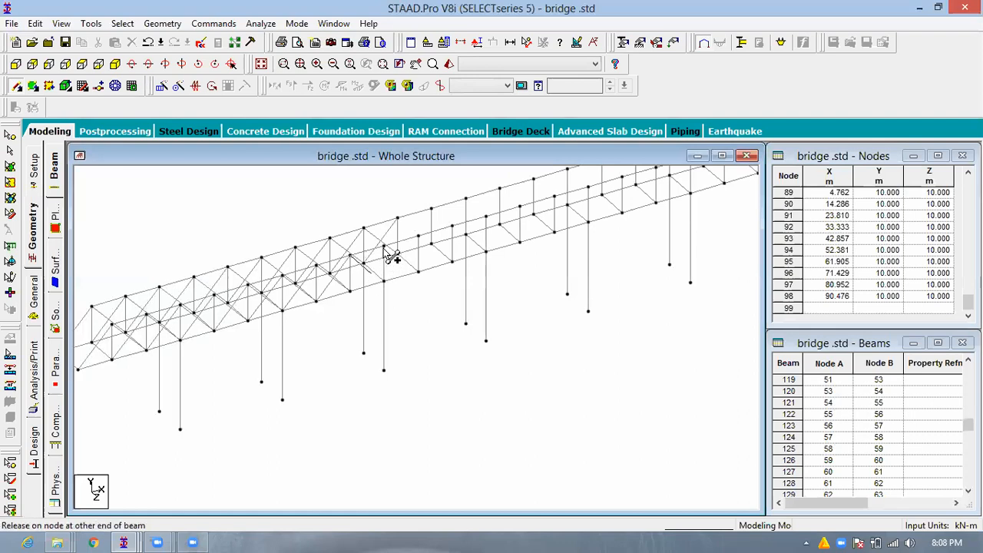
{"action": "left_click_drag", "start_coordinate": [384, 246], "coordinate": [455, 264]}
{"action": "left_click_drag", "start_coordinate": [452, 225], "coordinate": [452, 225]}
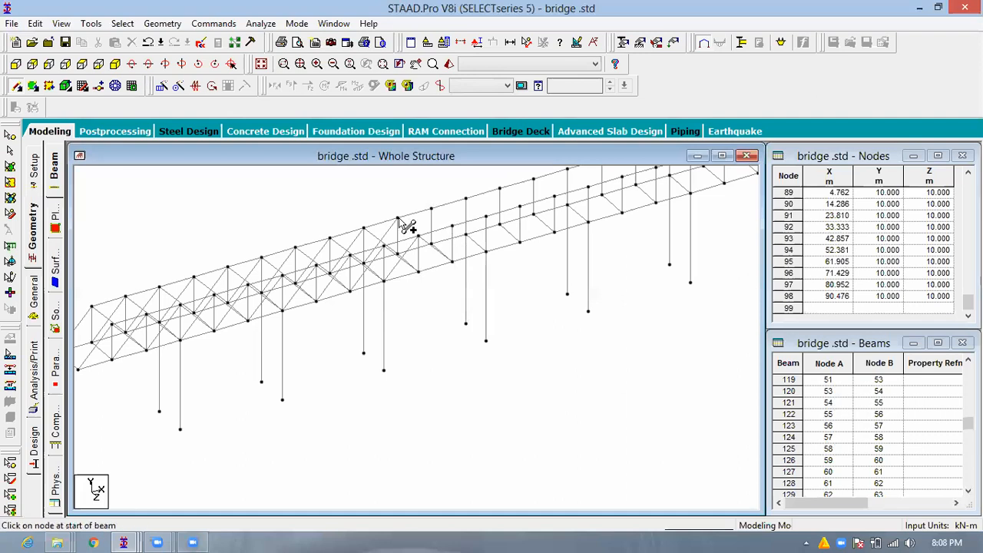
{"action": "left_click_drag", "start_coordinate": [431, 208], "coordinate": [400, 256]}
- Draw the crossed diagonals in the remaining panels of both side trusses up to the fourth pier pair
{"action": "scroll", "coordinate": [312, 339], "scroll_direction": "down", "scroll_amount": 1}
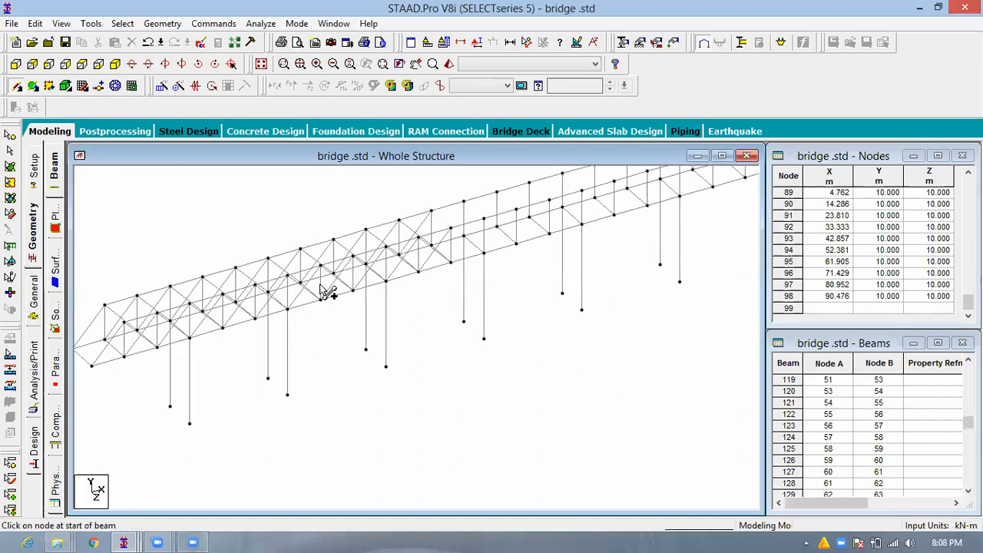
{"action": "scroll", "coordinate": [326, 289], "scroll_direction": "up", "scroll_amount": 1}
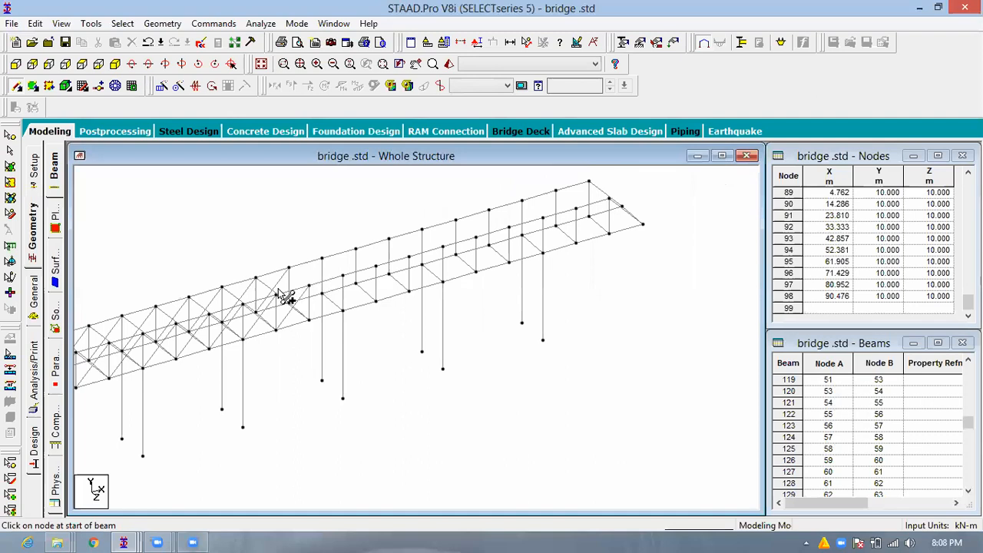
{"action": "scroll", "coordinate": [281, 292], "scroll_direction": "up", "scroll_amount": 1}
{"action": "scroll", "coordinate": [299, 270], "scroll_direction": "up", "scroll_amount": 1}
{"action": "mouse_move", "coordinate": [330, 290]}
{"action": "left_mouse_down"}
{"action": "mouse_move", "coordinate": [328, 249]}
{"action": "mouse_move", "coordinate": [290, 297]}
{"action": "mouse_move", "coordinate": [343, 300]}
{"action": "mouse_move", "coordinate": [317, 295]}
{"action": "left_mouse_up"}
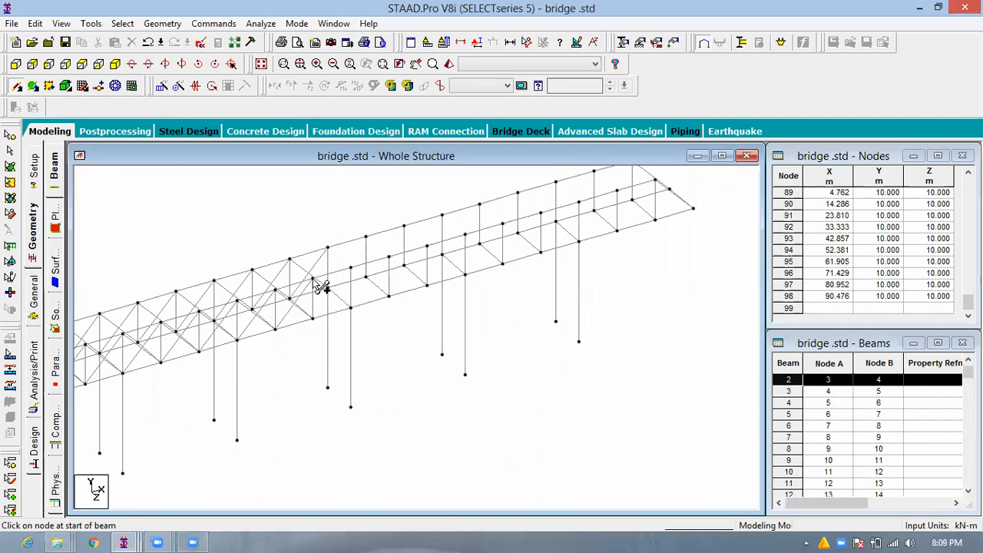
{"action": "left_click_drag", "start_coordinate": [351, 309], "coordinate": [351, 267]}
{"action": "mouse_move", "coordinate": [313, 319]}
{"action": "left_mouse_down"}
{"action": "mouse_move", "coordinate": [331, 248]}
{"action": "mouse_move", "coordinate": [373, 246]}
{"action": "mouse_move", "coordinate": [351, 274]}
{"action": "mouse_move", "coordinate": [380, 235]}
{"action": "mouse_move", "coordinate": [372, 241]}
{"action": "left_mouse_up"}
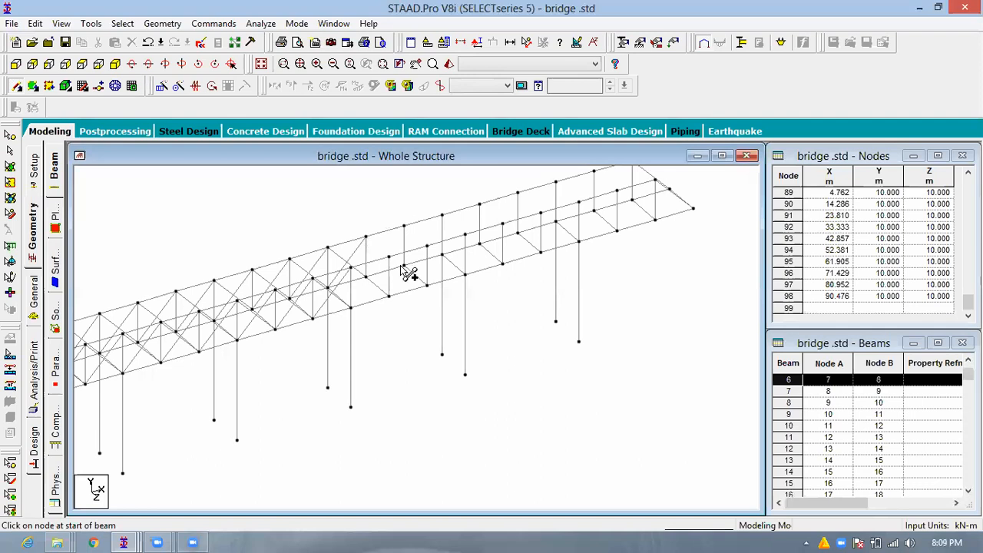
- Brace the rear truss with crossed diagonal beams from the fourth pier pair to its far end, allowing the auto-save
{"action": "mouse_move", "coordinate": [407, 270]}
{"action": "left_mouse_down"}
{"action": "mouse_move", "coordinate": [407, 235]}
{"action": "mouse_move", "coordinate": [364, 277]}
{"action": "left_mouse_up"}
{"action": "left_click_drag", "start_coordinate": [406, 229], "coordinate": [427, 247]}
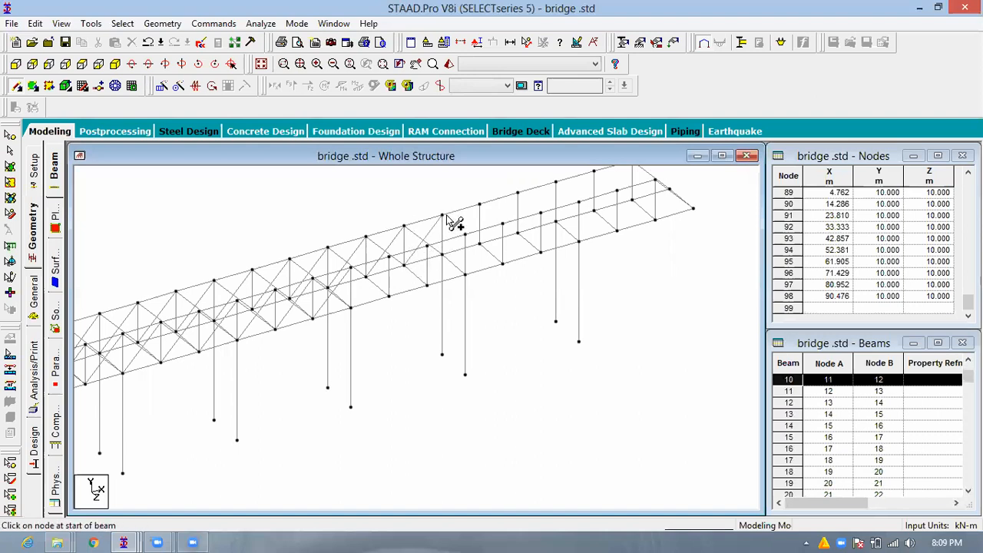
{"action": "left_click_drag", "start_coordinate": [442, 215], "coordinate": [481, 205]}
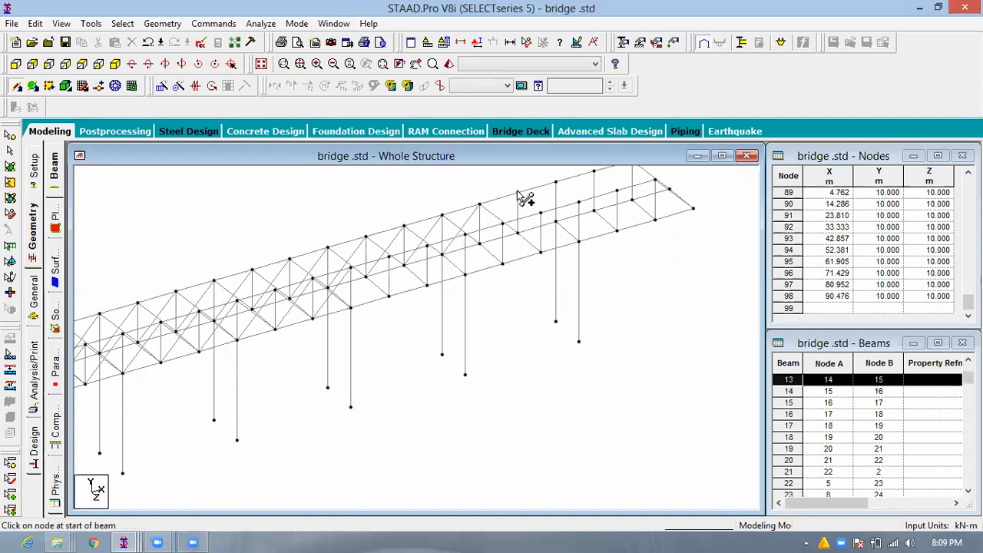
{"action": "left_click_drag", "start_coordinate": [480, 244], "coordinate": [556, 182]}
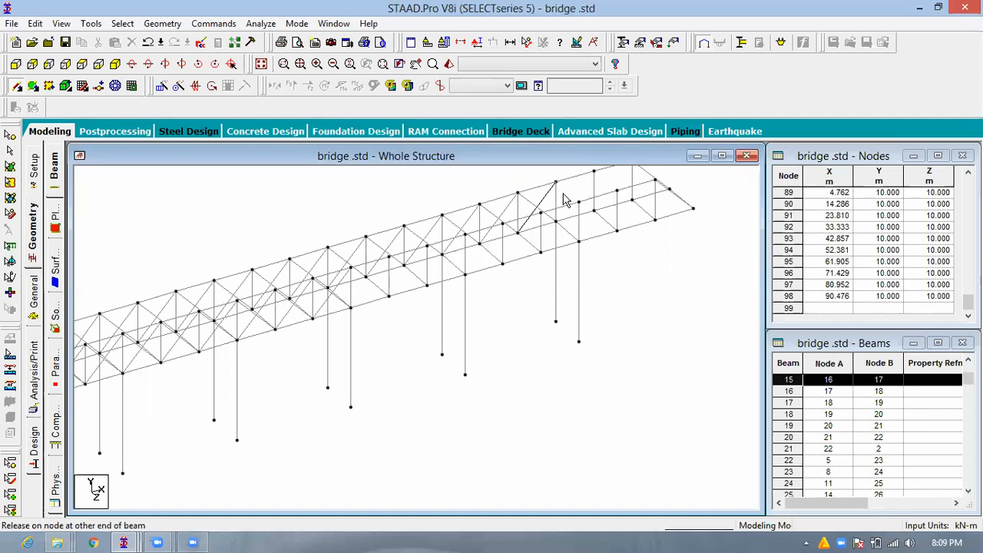
{"action": "left_click", "coordinate": [500, 300]}
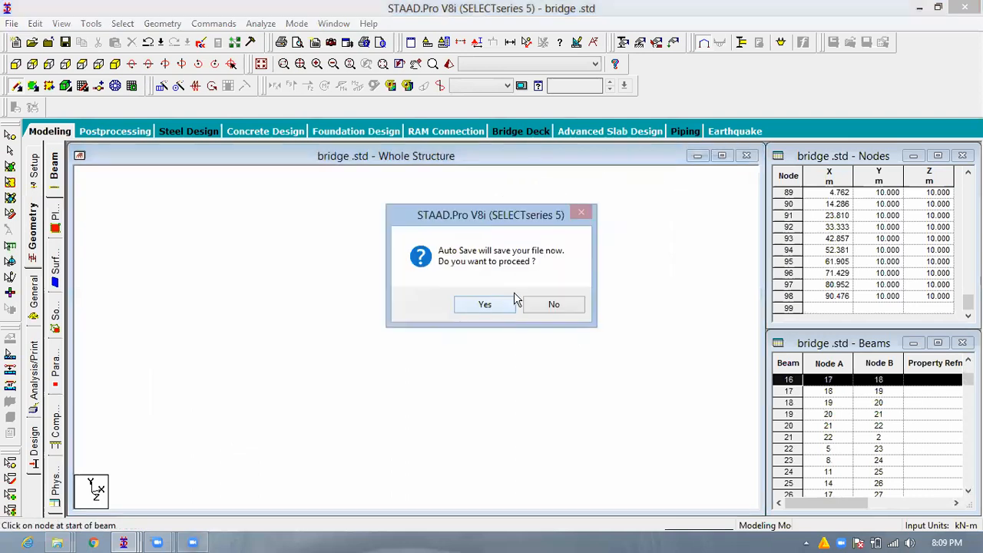
{"action": "left_click", "coordinate": [424, 287]}
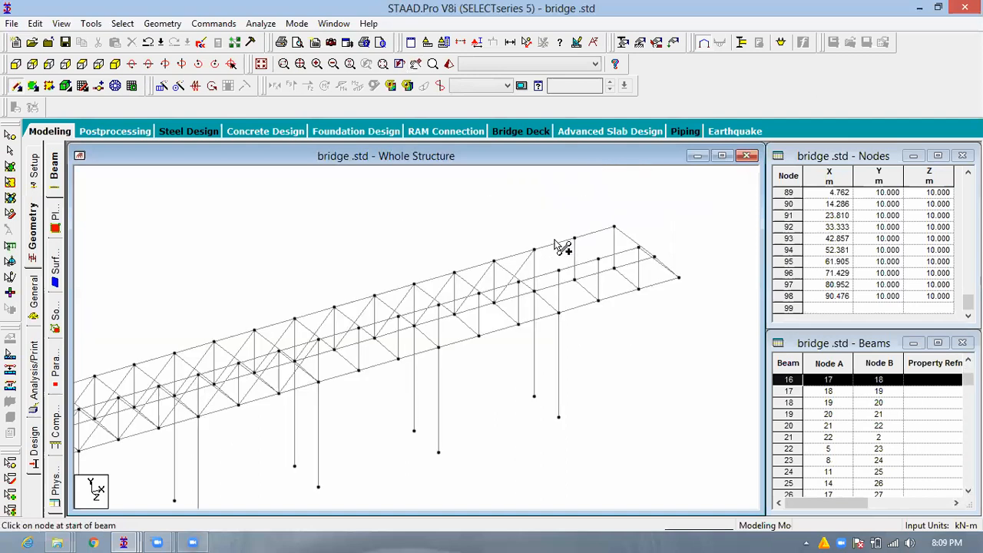
{"action": "left_click_drag", "start_coordinate": [580, 262], "coordinate": [597, 229]}
{"action": "mouse_move", "coordinate": [553, 285]}
{"action": "left_mouse_down"}
{"action": "mouse_move", "coordinate": [597, 228]}
{"action": "mouse_move", "coordinate": [640, 262]}
{"action": "mouse_move", "coordinate": [639, 216]}
{"action": "left_mouse_up"}
- Draw crossed diagonal beams in the front truss from its far end back to the fifth pier pair
{"action": "left_click_drag", "start_coordinate": [605, 281], "coordinate": [667, 283]}
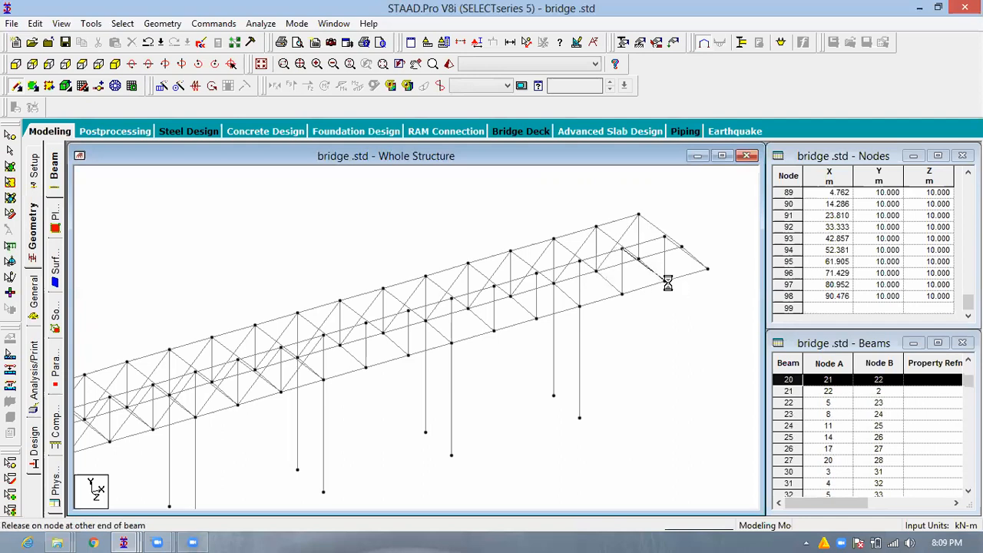
{"action": "left_click_drag", "start_coordinate": [665, 238], "coordinate": [623, 294]}
{"action": "left_click_drag", "start_coordinate": [622, 249], "coordinate": [537, 273]}
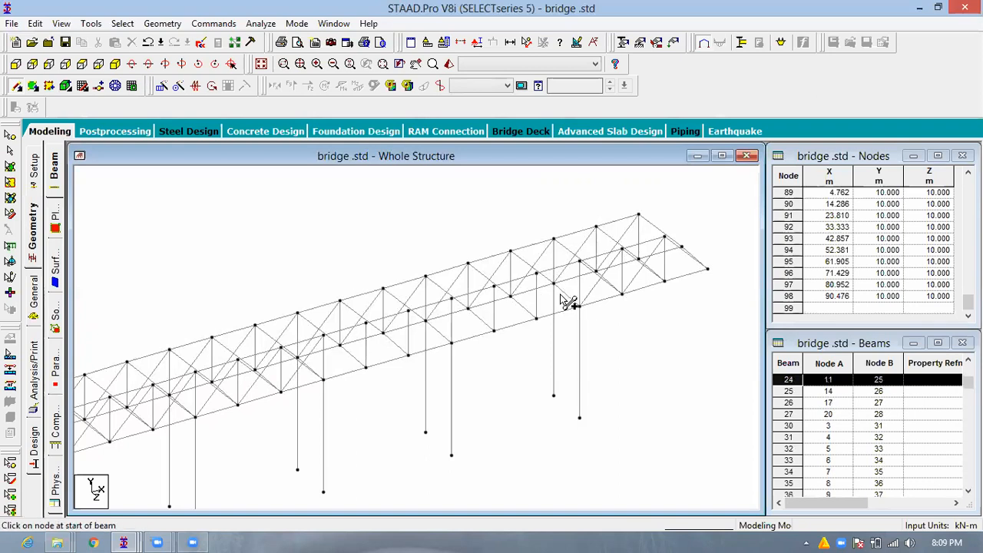
{"action": "left_click_drag", "start_coordinate": [579, 306], "coordinate": [495, 328]}
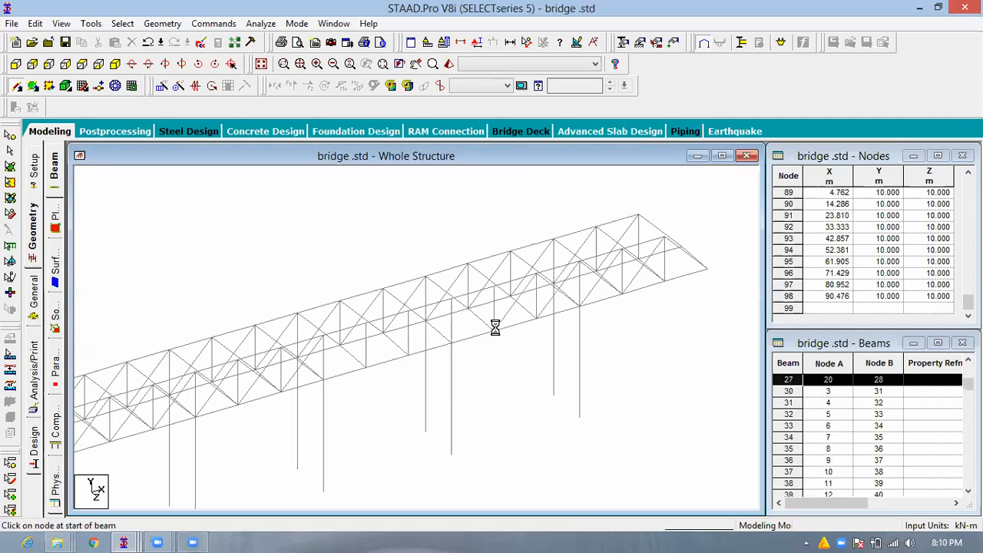
{"action": "left_click_drag", "start_coordinate": [455, 303], "coordinate": [494, 331]}
{"action": "left_click_drag", "start_coordinate": [494, 287], "coordinate": [460, 339]}
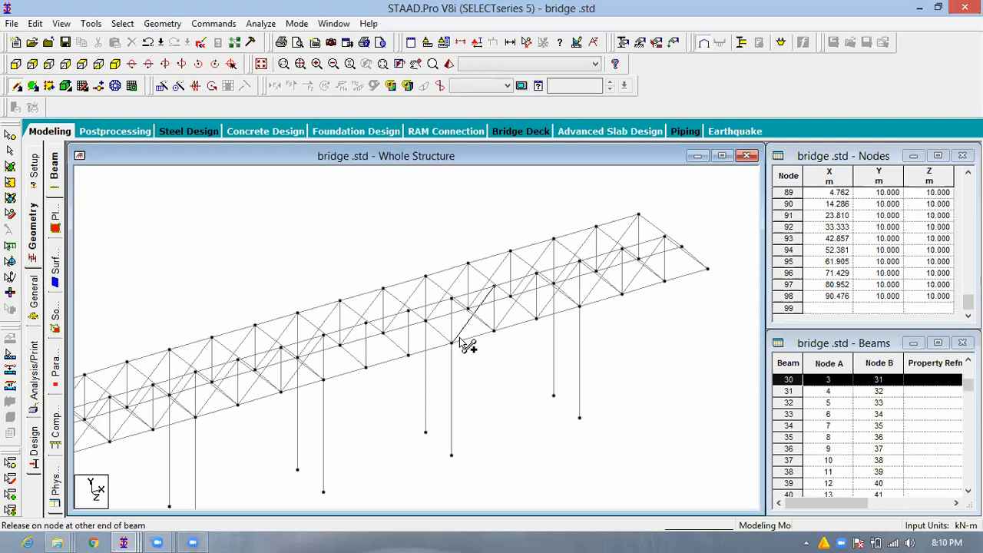
{"action": "left_click_drag", "start_coordinate": [460, 338], "coordinate": [460, 339]}
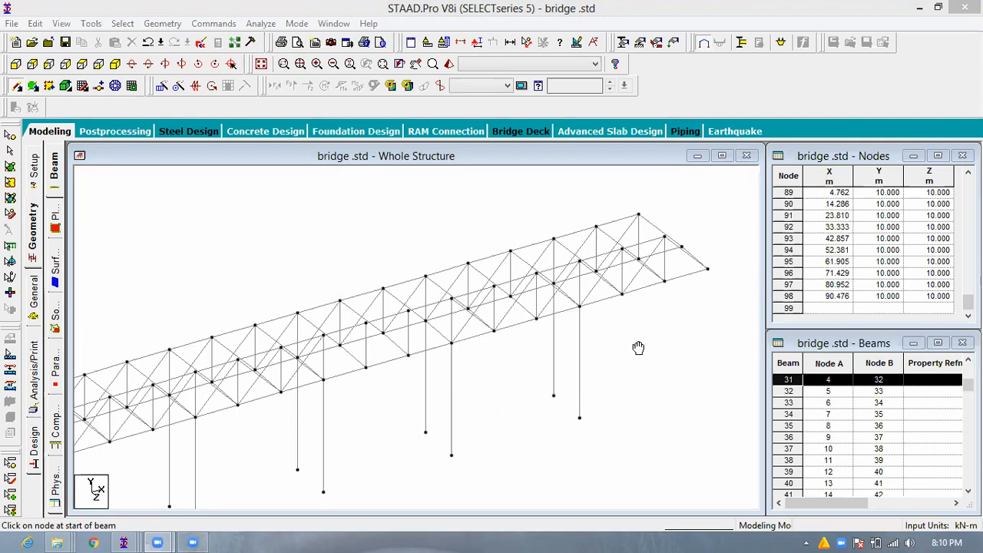
- Fill the remaining open panels of the front truss between the fourth and fifth pier pairs with crossed diagonals
{"action": "scroll", "coordinate": [636, 344], "scroll_direction": "up", "scroll_amount": 2}
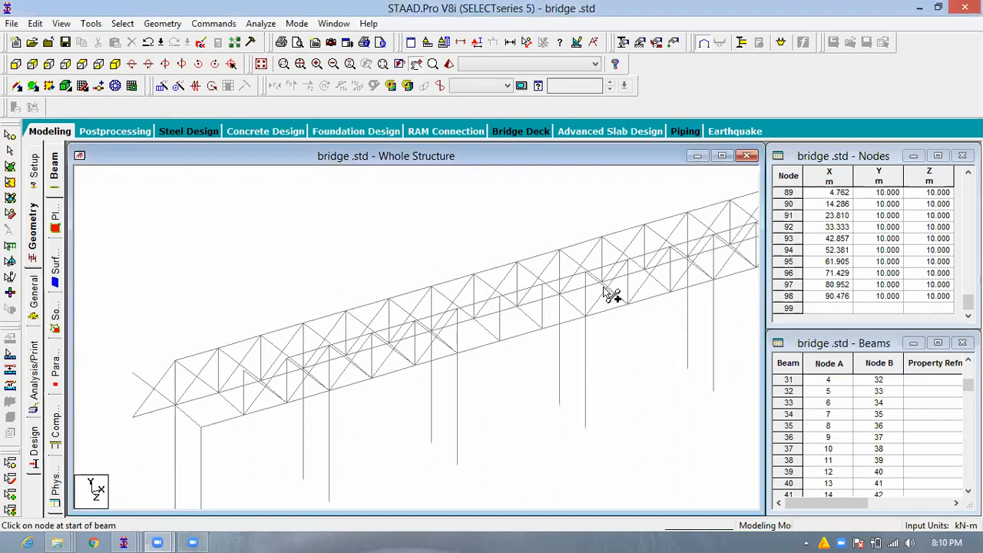
{"action": "scroll", "coordinate": [612, 280], "scroll_direction": "up", "scroll_amount": 1}
{"action": "left_click_drag", "start_coordinate": [607, 261], "coordinate": [561, 323]}
{"action": "left_click_drag", "start_coordinate": [560, 273], "coordinate": [605, 310]}
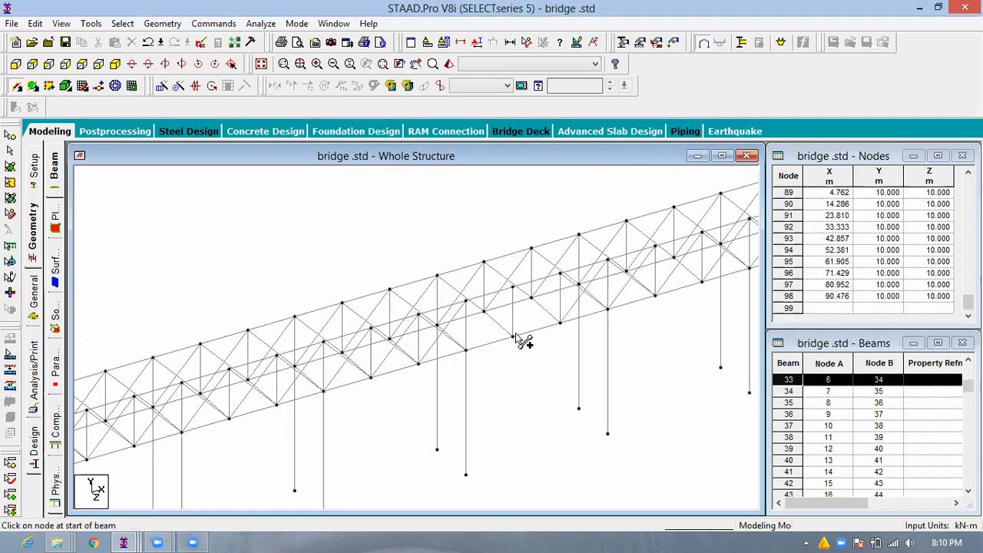
{"action": "left_click_drag", "start_coordinate": [513, 336], "coordinate": [565, 329]}
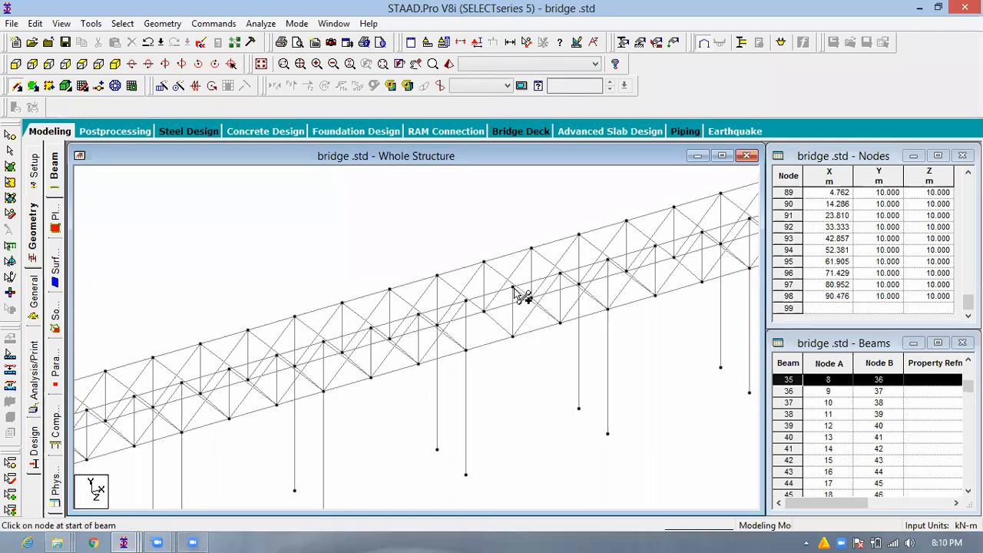
{"action": "left_click_drag", "start_coordinate": [512, 289], "coordinate": [466, 302]}
{"action": "left_click_drag", "start_coordinate": [513, 336], "coordinate": [515, 298]}
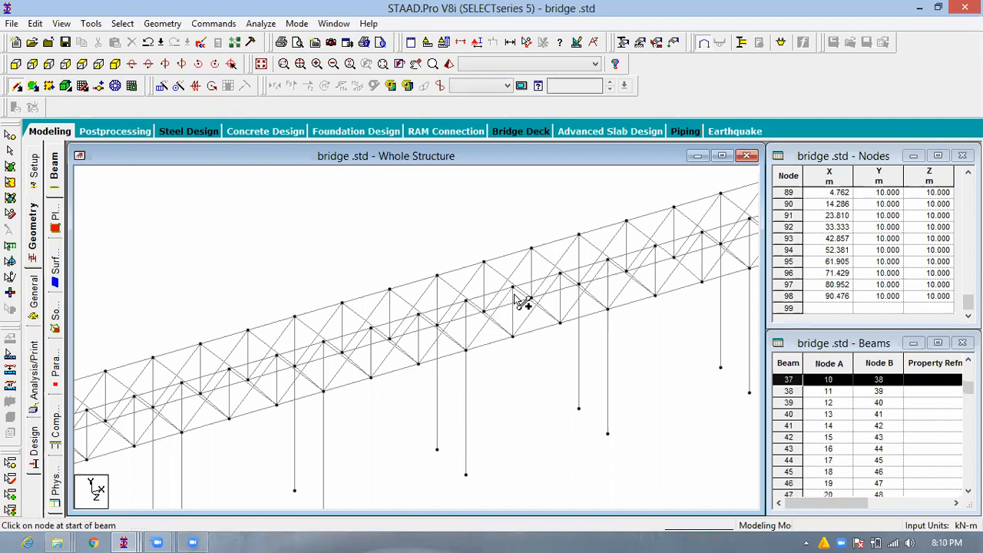
{"action": "scroll", "coordinate": [537, 295], "scroll_direction": "down", "scroll_amount": 1}
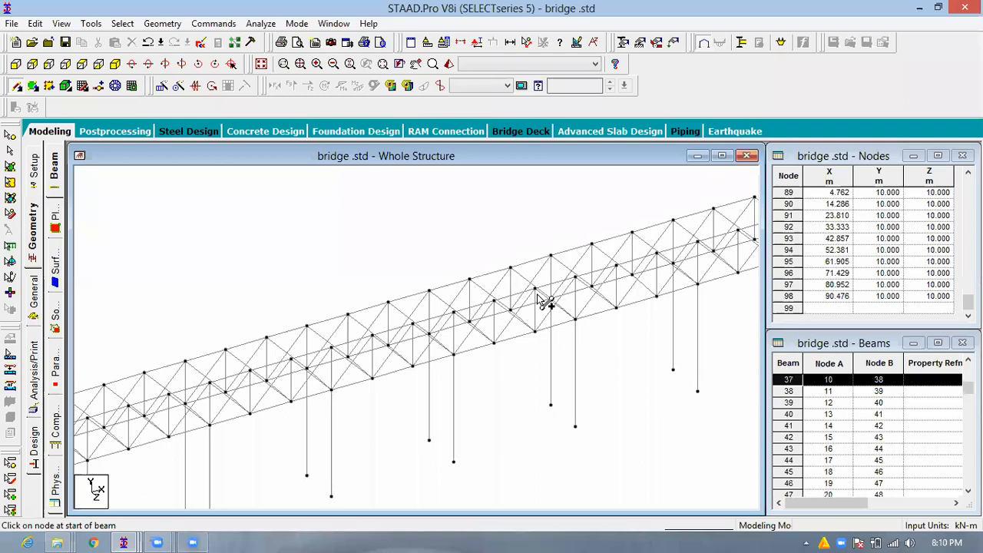
- Select all deck-level beams along the bridge and fill the floor grid between them with plates
{"action": "scroll", "coordinate": [545, 302], "scroll_direction": "down", "scroll_amount": 1}
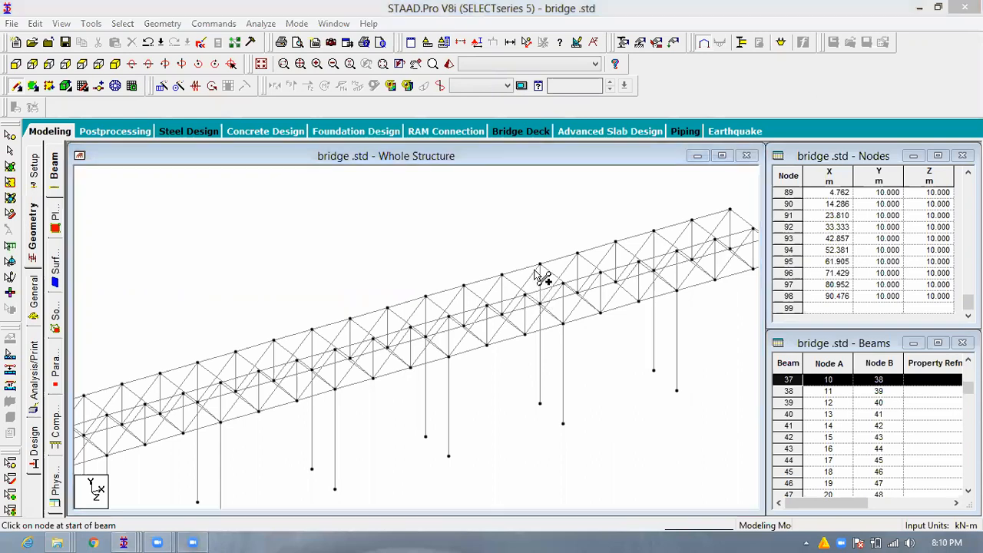
{"action": "middle_click_drag", "start_coordinate": [480, 335], "coordinate": [502, 289]}
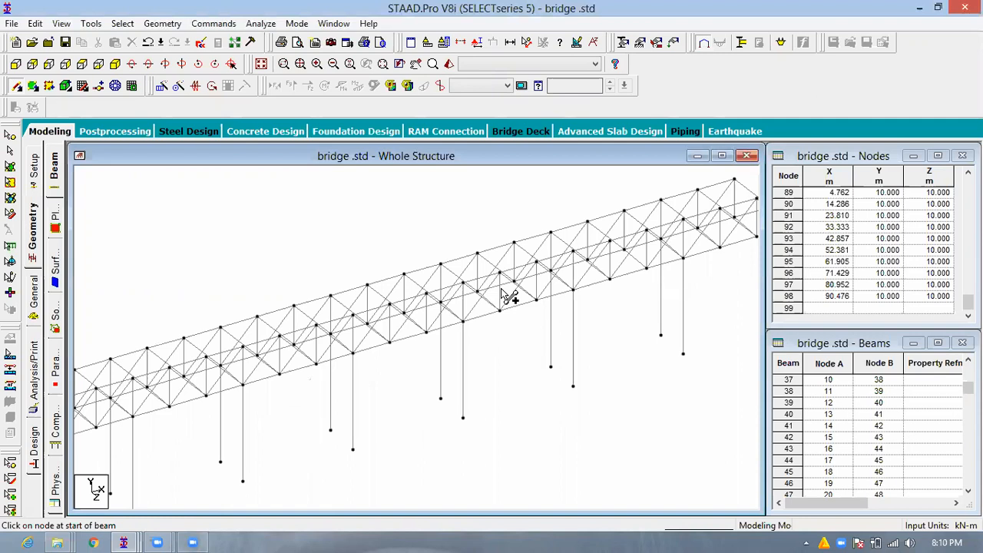
{"action": "left_click", "coordinate": [400, 295]}
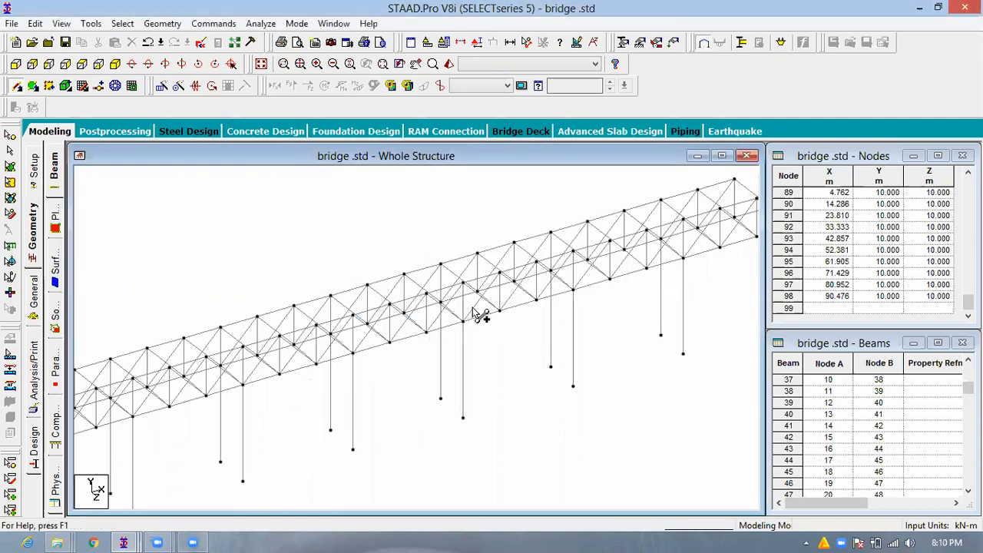
{"action": "scroll", "coordinate": [496, 294], "scroll_direction": "down", "scroll_amount": 1}
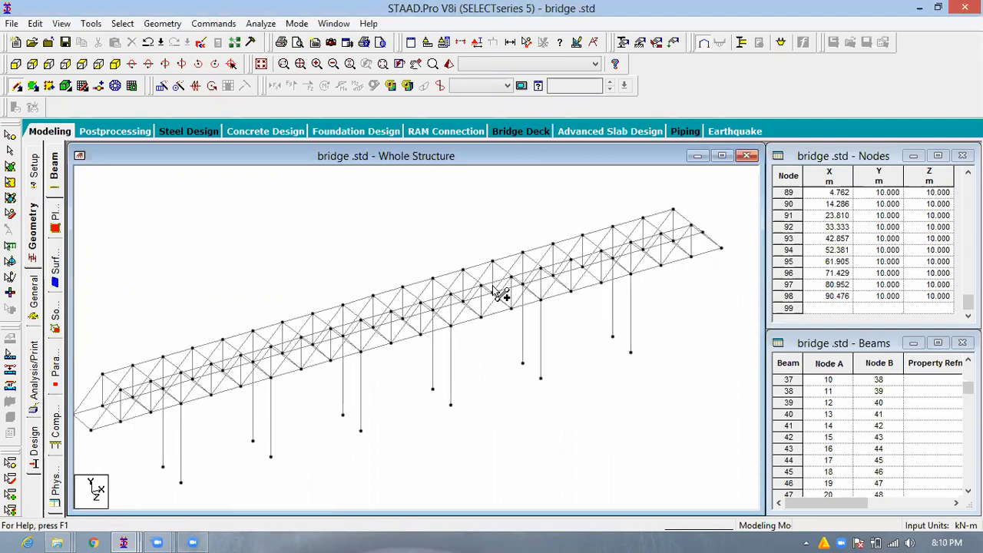
{"action": "scroll", "coordinate": [496, 294], "scroll_direction": "down", "scroll_amount": 1}
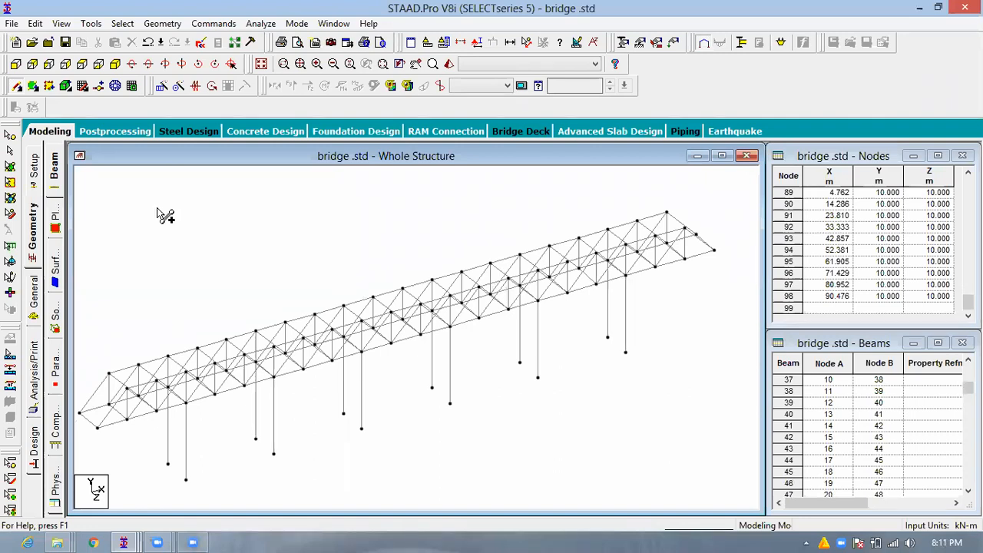
{"action": "left_click", "coordinate": [14, 64]}
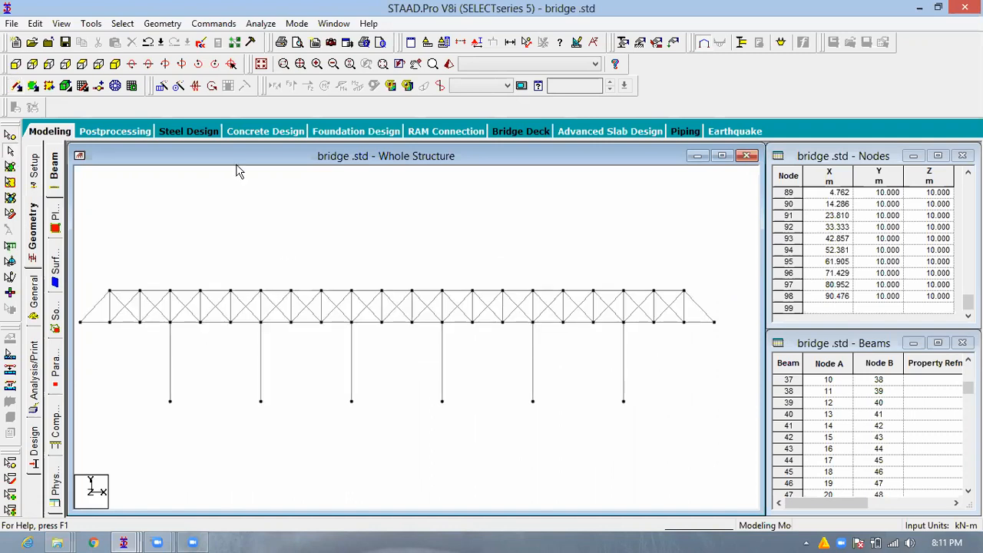
{"action": "left_click_drag", "start_coordinate": [286, 211], "coordinate": [314, 208]}
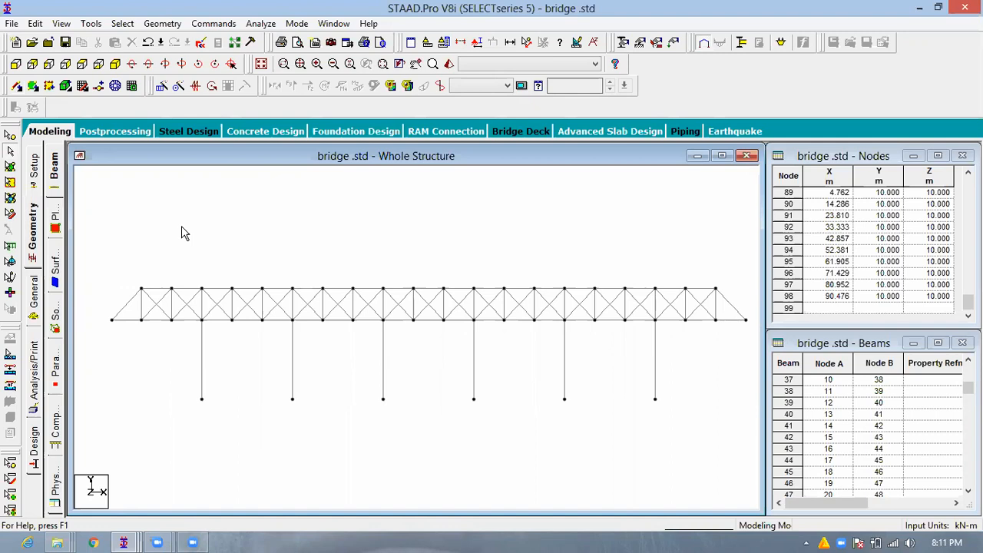
{"action": "left_click_drag", "start_coordinate": [98, 309], "coordinate": [751, 344]}
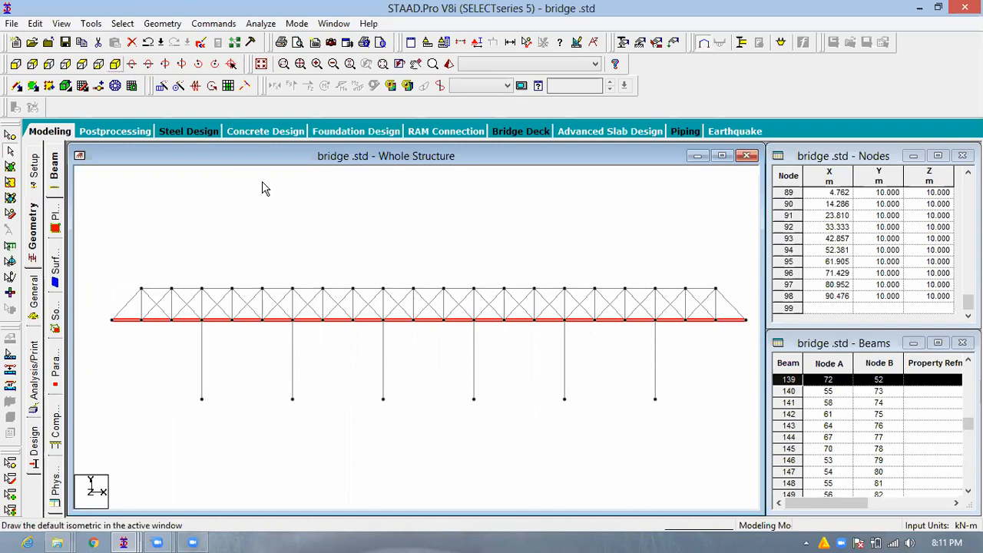
{"action": "left_click", "coordinate": [134, 87]}
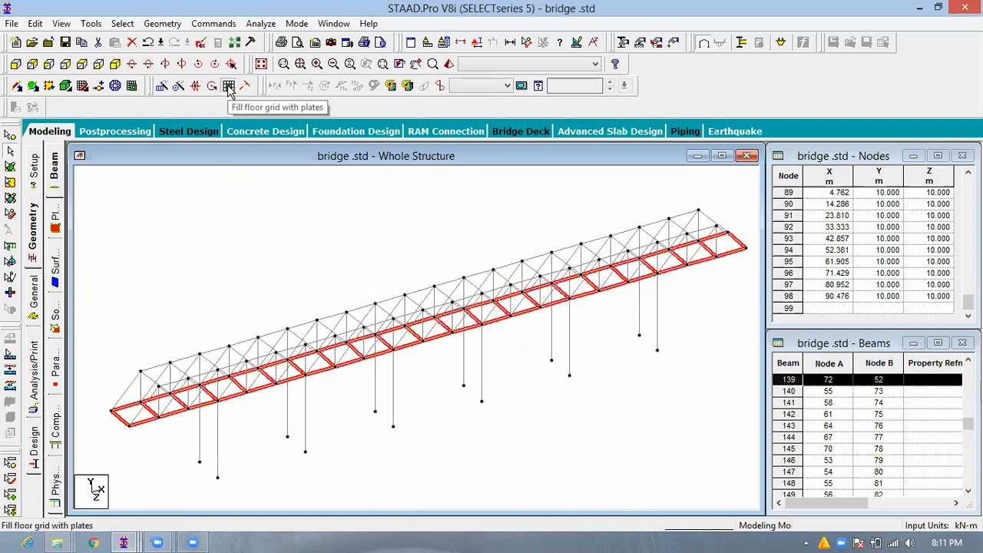
{"action": "left_click", "coordinate": [570, 315]}
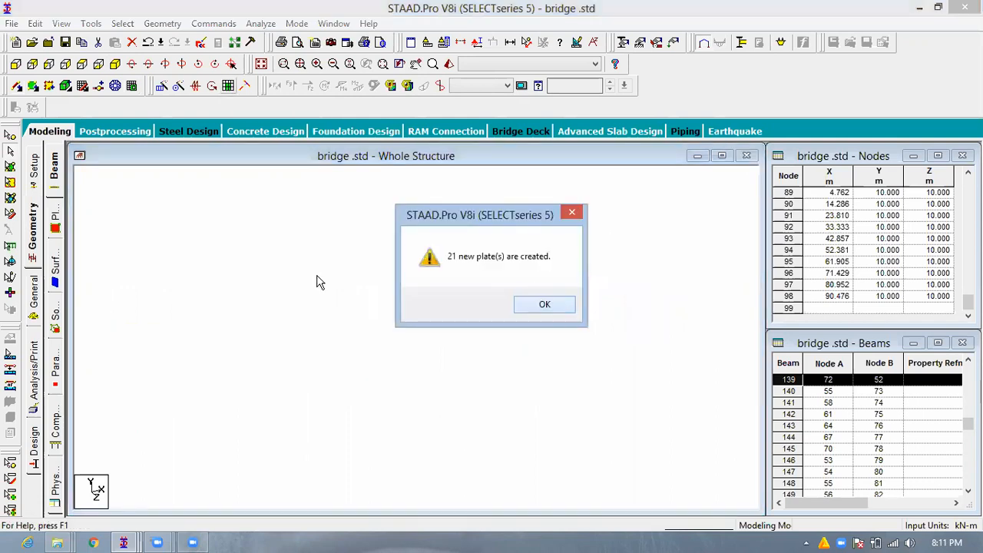
{"action": "key", "text": "Return"}
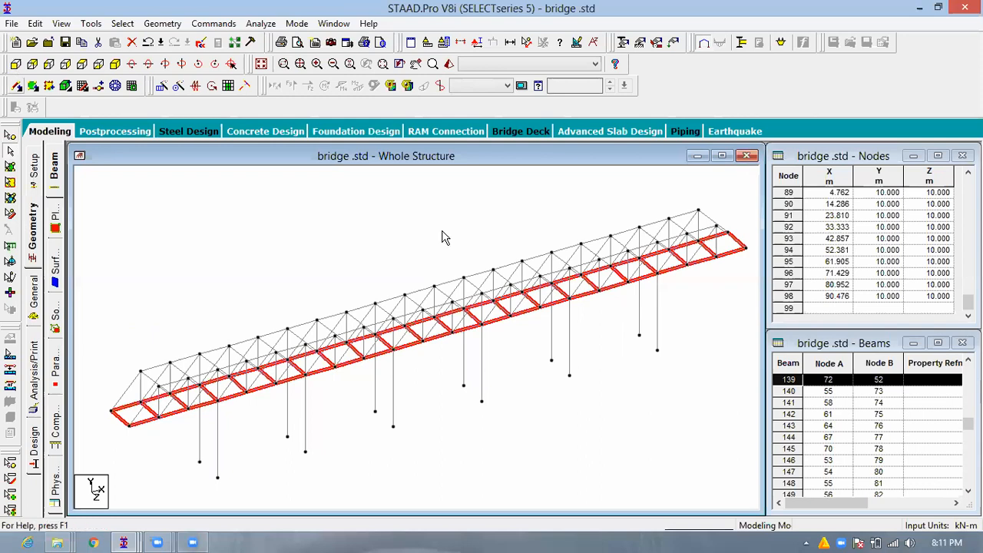
- Create a fixed support definition for the structure
{"action": "left_click", "coordinate": [369, 274]}
{"action": "left_click", "coordinate": [640, 43]}
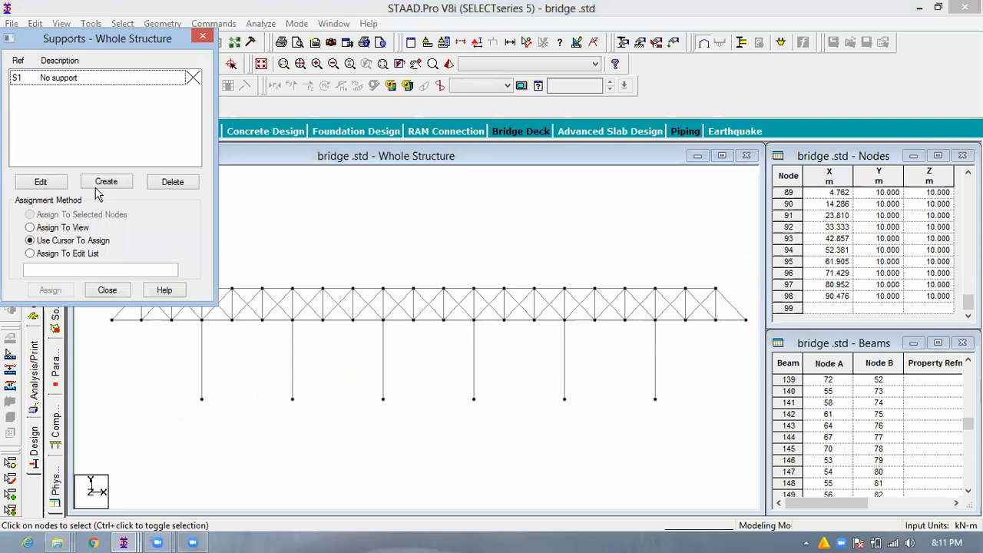
{"action": "left_click", "coordinate": [96, 186]}
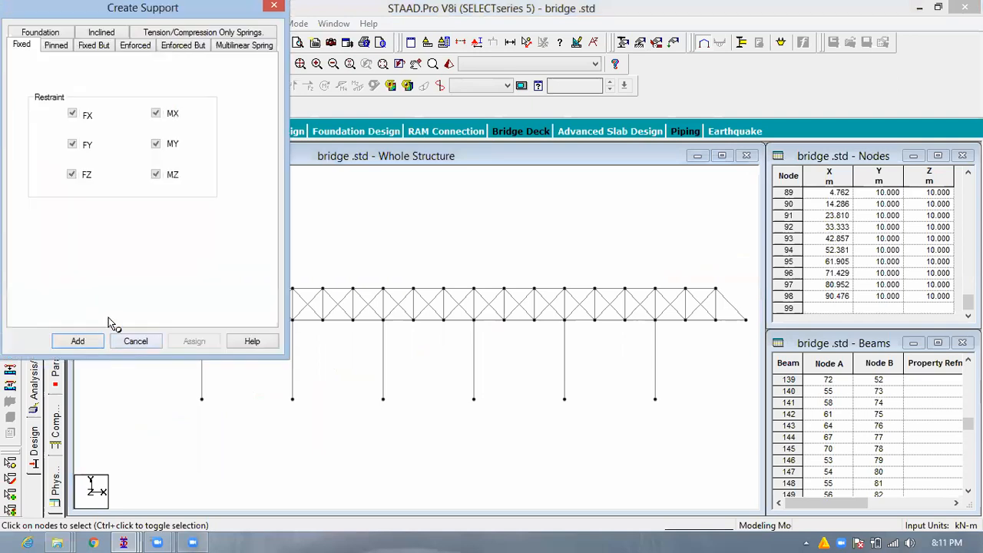
{"action": "left_click", "coordinate": [80, 342]}
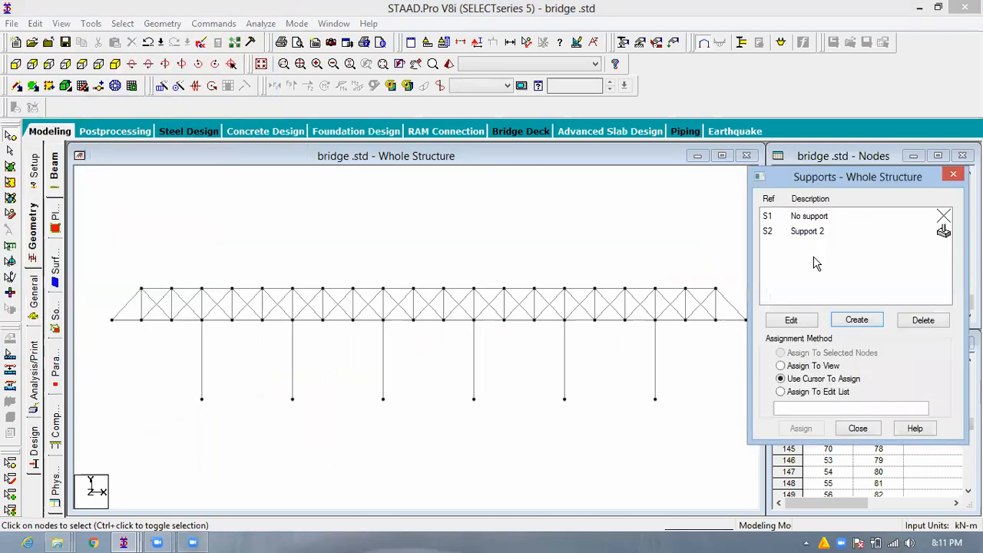
- Assign the fixed support to the base nodes of all the piers
{"action": "left_click", "coordinate": [817, 232]}
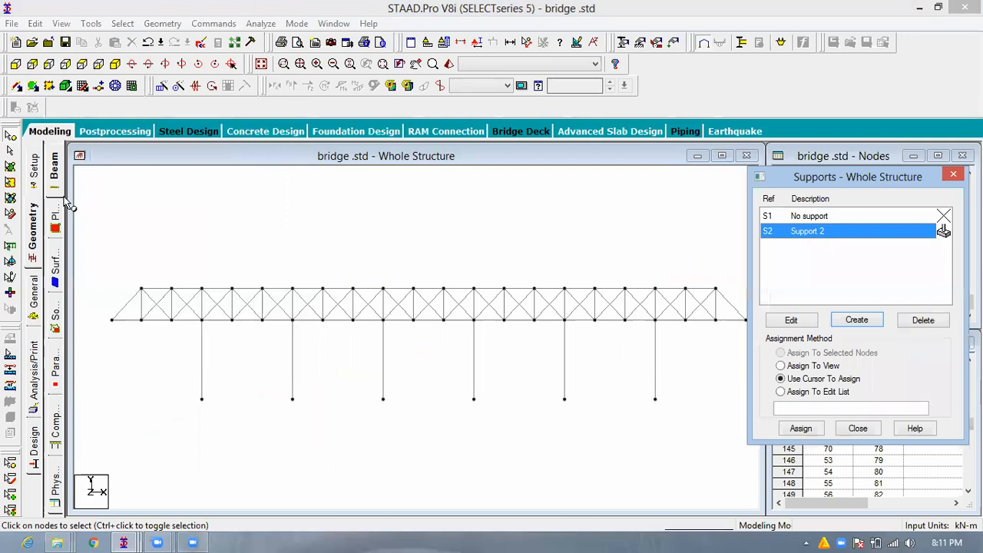
{"action": "left_click_drag", "start_coordinate": [691, 390], "coordinate": [375, 420]}
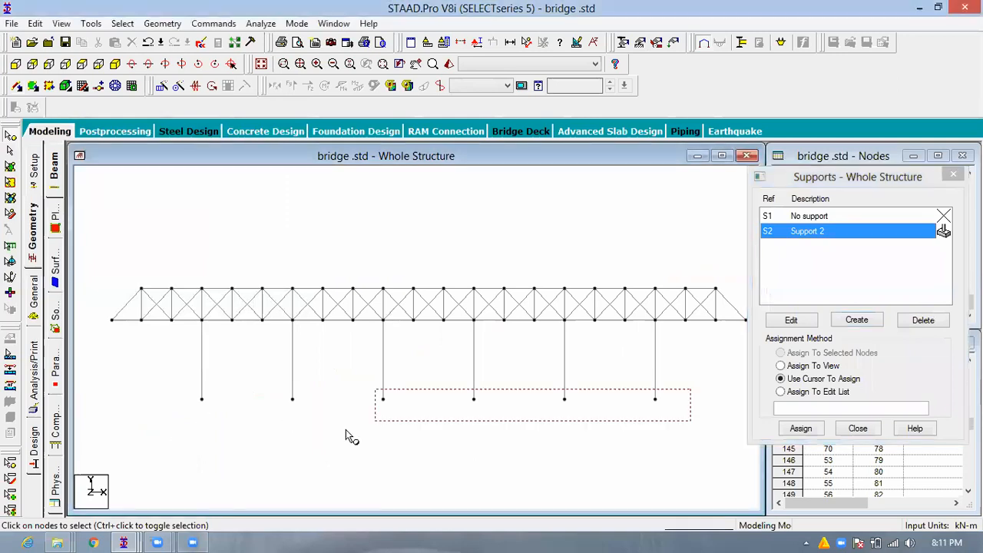
{"action": "left_click", "coordinate": [806, 428]}
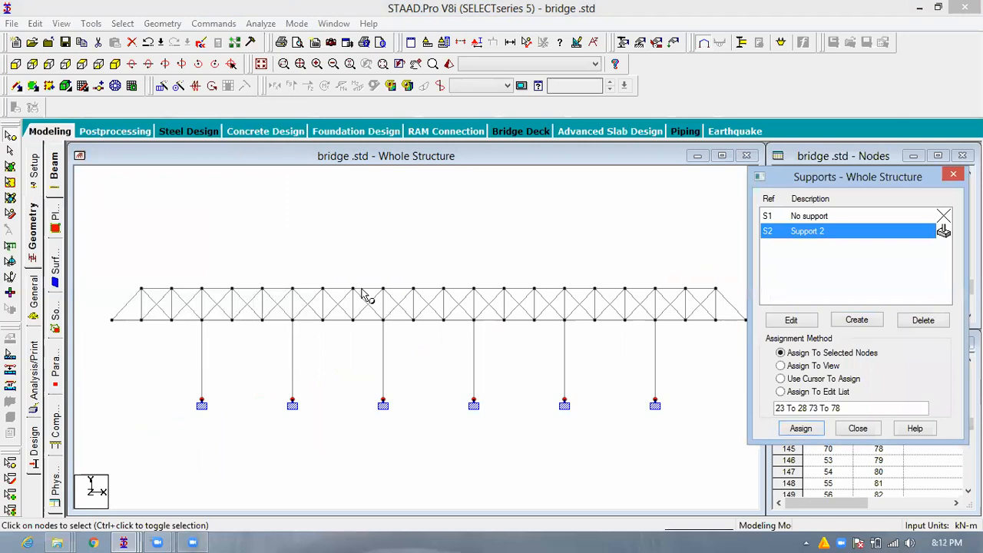
{"action": "left_click", "coordinate": [353, 243]}
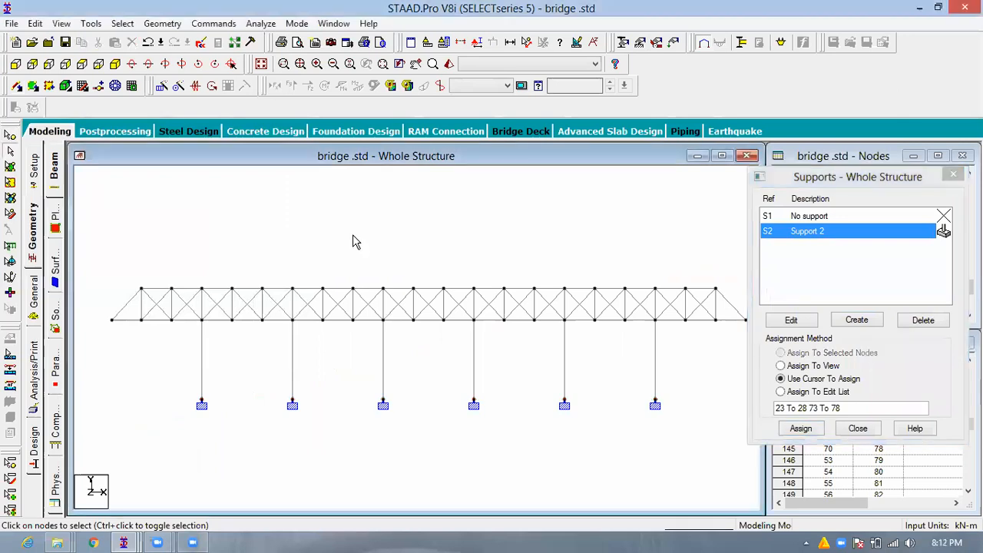
{"action": "left_click", "coordinate": [403, 292]}
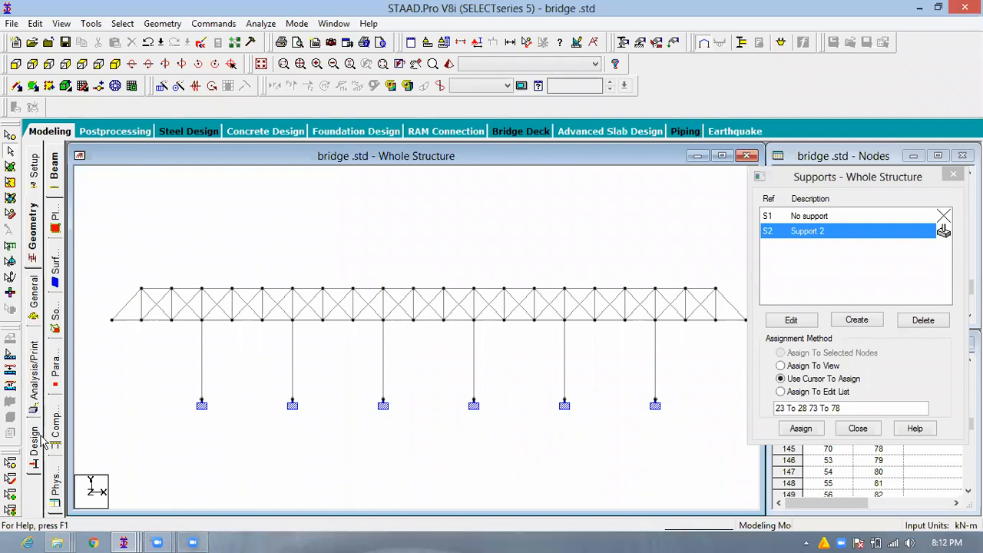
- Open the isotropic material definitions and start creating a new material
{"action": "left_click", "coordinate": [38, 306]}
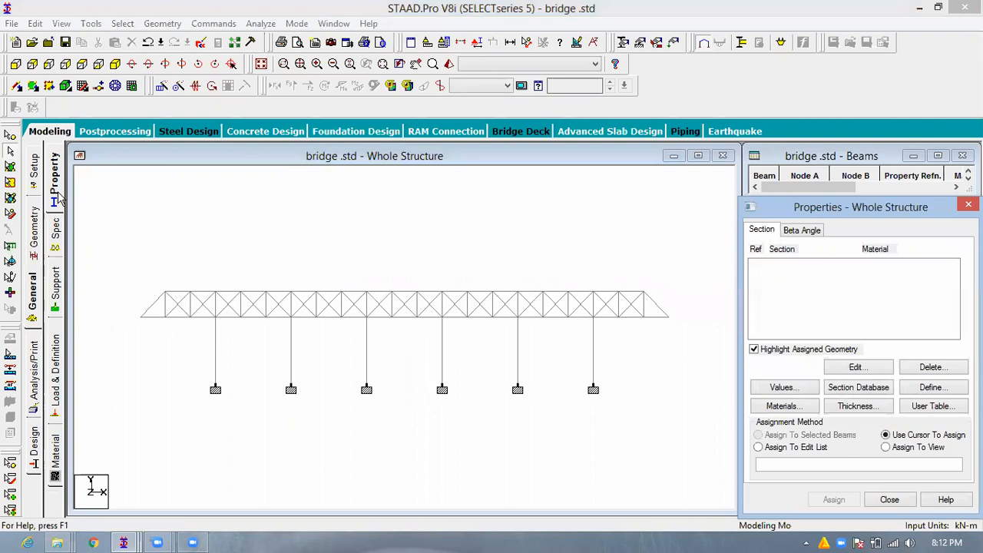
{"action": "left_click", "coordinate": [59, 456]}
{"action": "left_click_drag", "start_coordinate": [850, 256], "coordinate": [837, 212]}
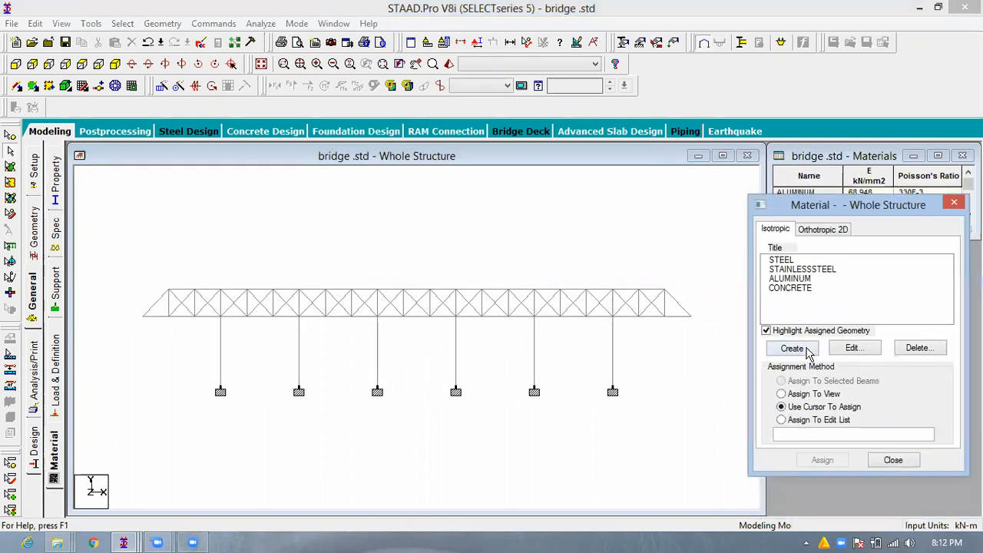
{"action": "left_click", "coordinate": [792, 348]}
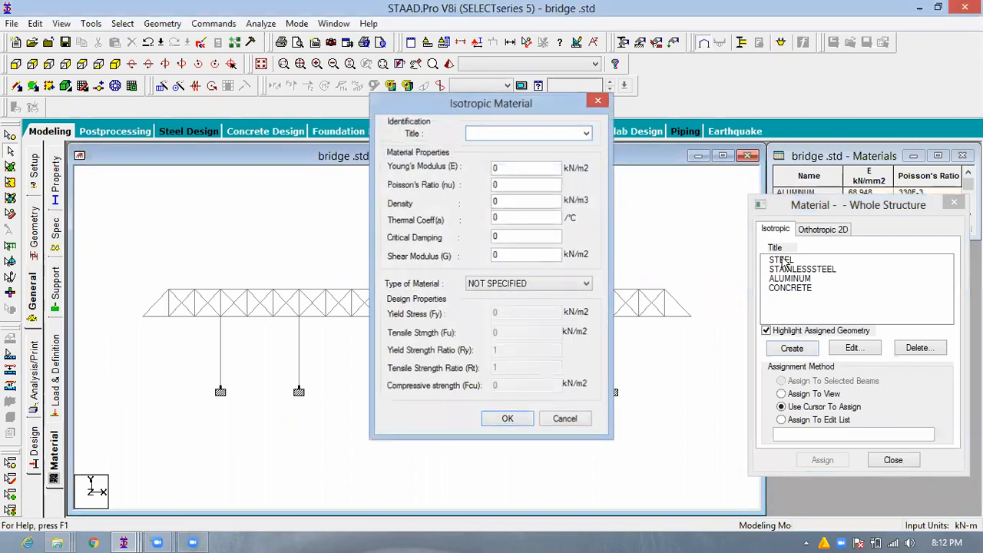
{"action": "left_click", "coordinate": [597, 101]}
{"action": "left_click", "coordinate": [780, 260]}
{"action": "left_click", "coordinate": [808, 348]}
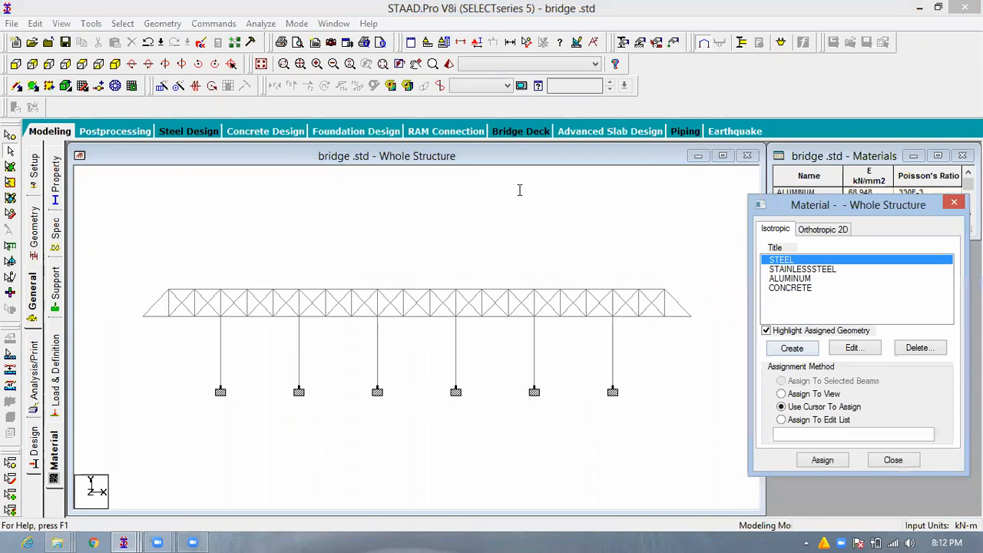
- Base the new material on the STEEL preset, title it fe500 and set its material type to STEEL
{"action": "left_click", "coordinate": [586, 134]}
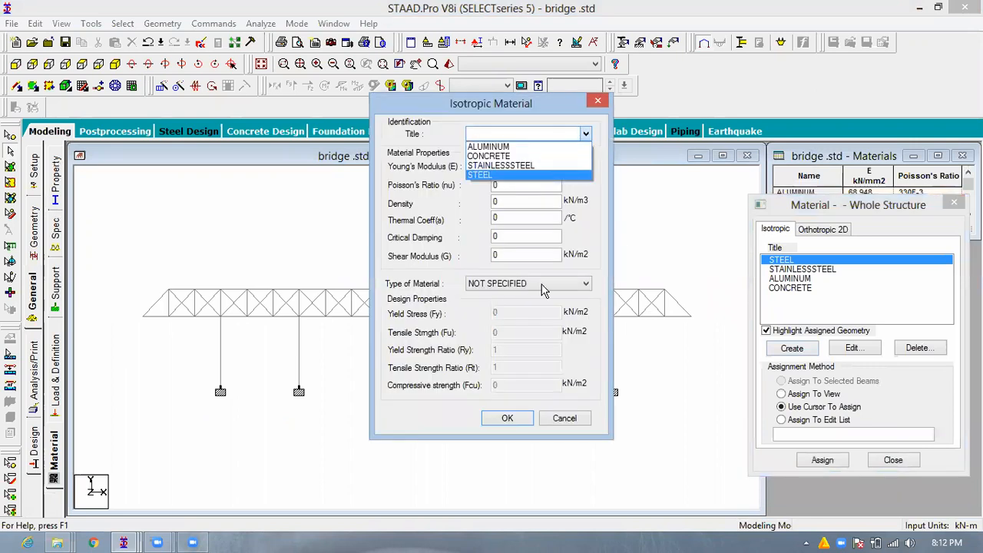
{"action": "left_click", "coordinate": [527, 175]}
{"action": "type", "text": "f"}
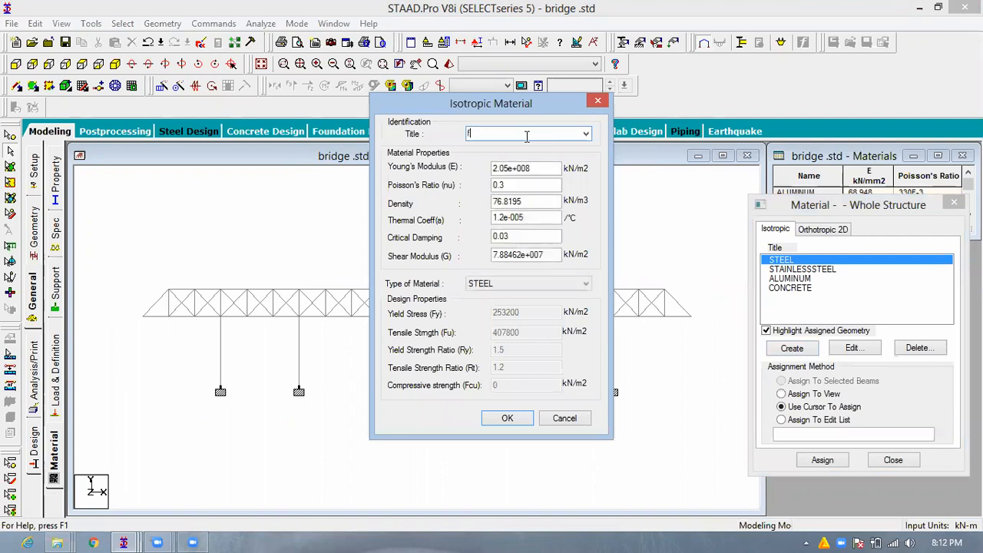
{"action": "type", "text": "e500"}
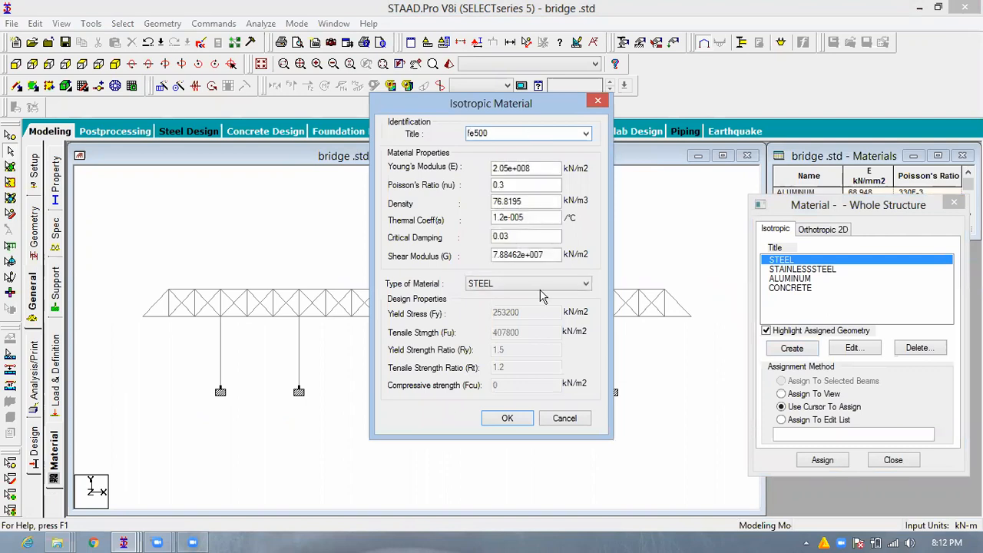
{"action": "left_click", "coordinate": [529, 285]}
{"action": "left_click", "coordinate": [527, 306]}
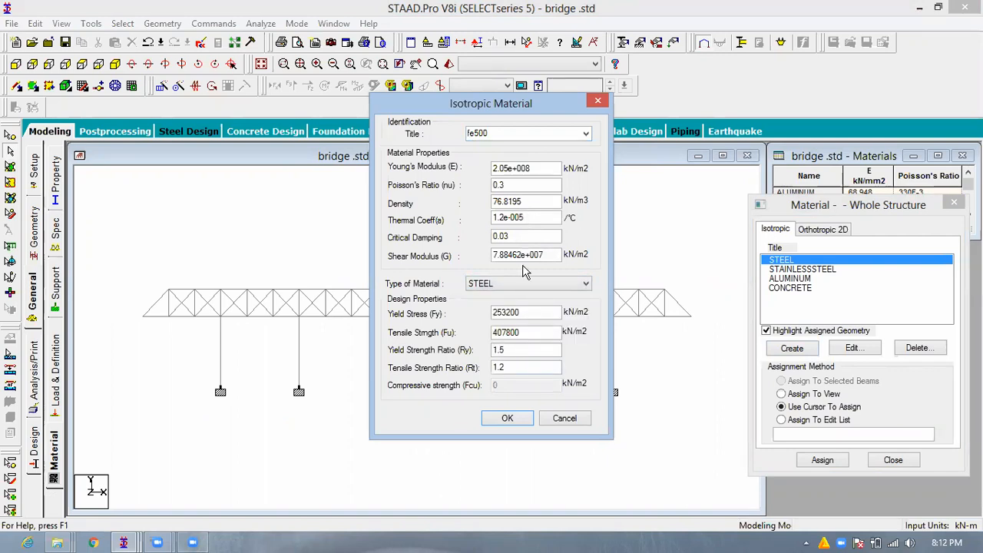
- Retitle the steel material FE500, set its tensile strength to 500000 kN/m2 and add it to the materials
{"action": "double_click", "coordinate": [470, 136]}
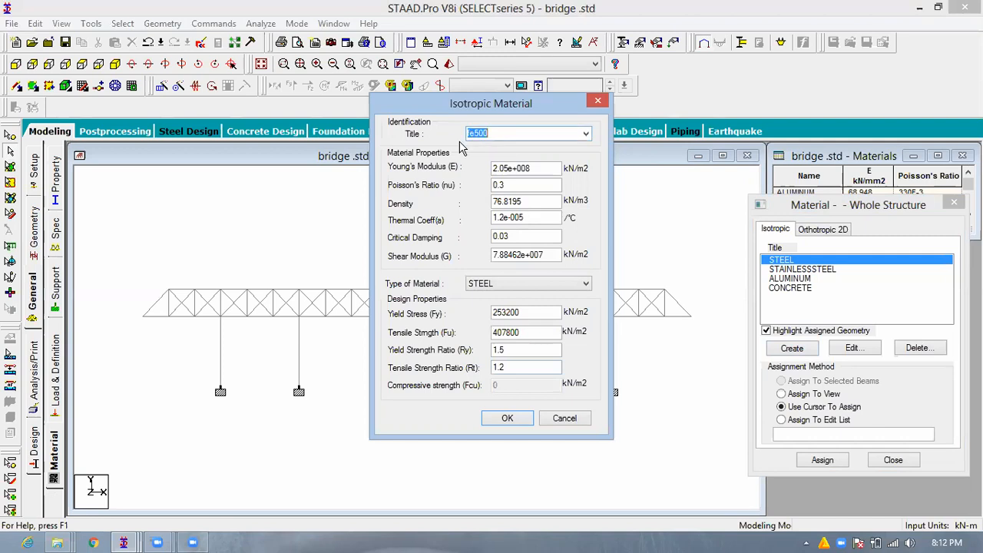
{"action": "type", "text": "FE500"}
{"action": "double_click", "coordinate": [525, 332]}
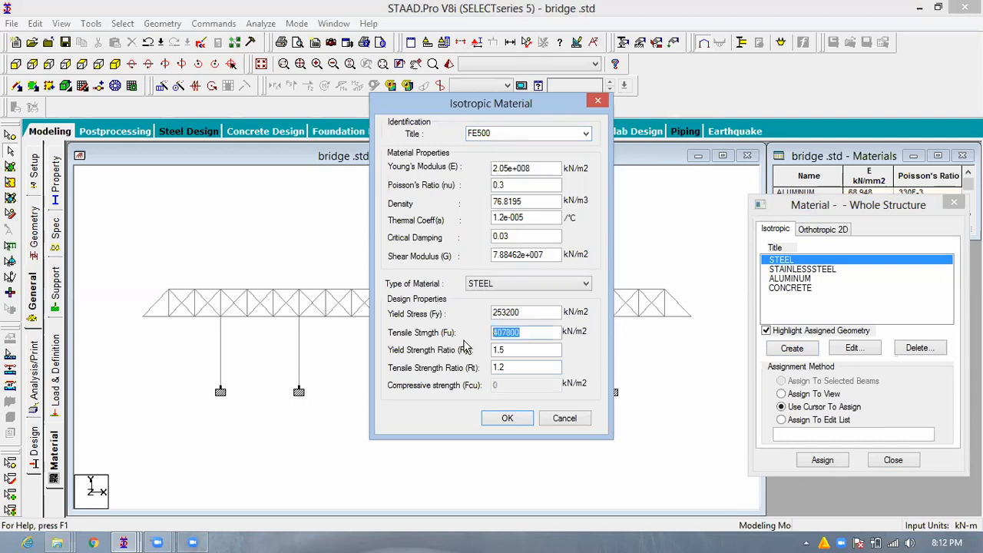
{"action": "type", "text": "500000"}
{"action": "key", "text": "Return"}
- Create a CONCRETE-type material titled M60 from the CONCRETE preset, with a compressive strength of 60000 kN/m2
{"action": "left_click", "coordinate": [798, 289]}
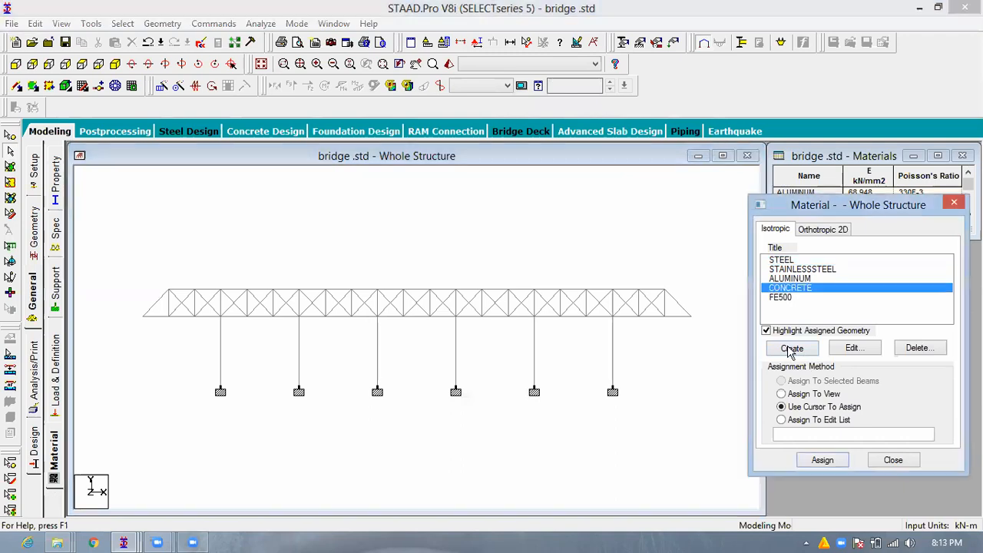
{"action": "left_click", "coordinate": [587, 134]}
{"action": "left_click", "coordinate": [538, 156]}
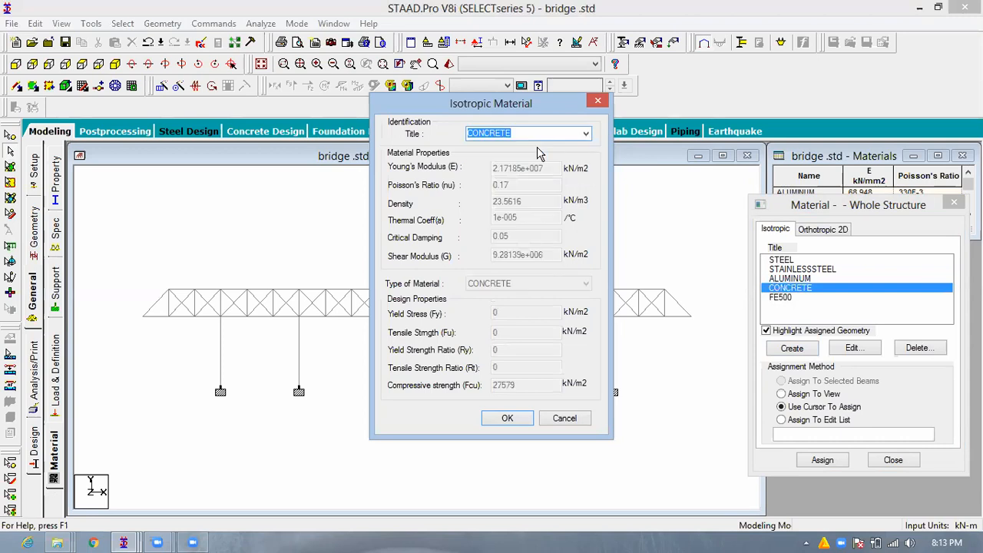
{"action": "type", "text": "M60"}
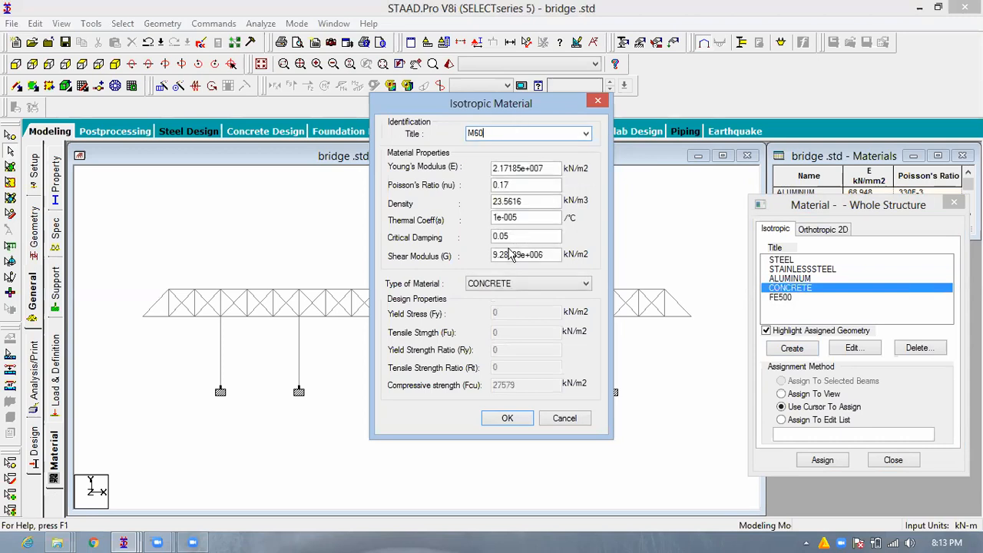
{"action": "left_click", "coordinate": [511, 284]}
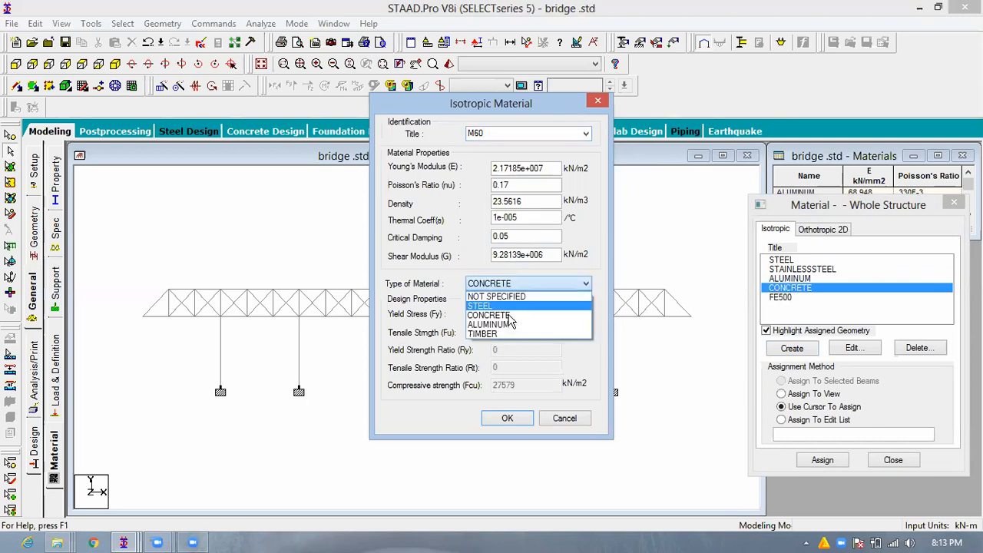
{"action": "left_click", "coordinate": [530, 386]}
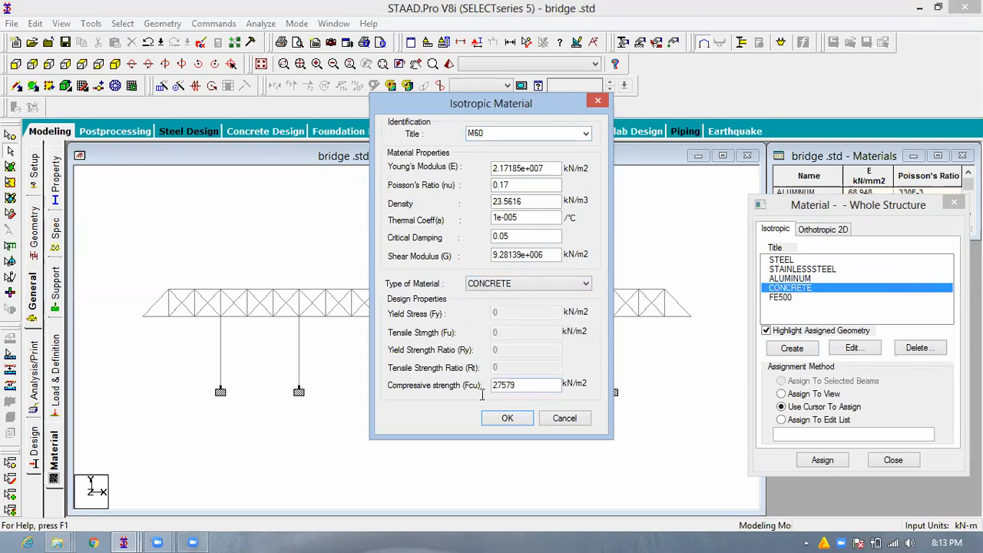
{"action": "double_click", "coordinate": [506, 384]}
{"action": "type", "text": "60000"}
{"action": "left_click", "coordinate": [522, 421]}
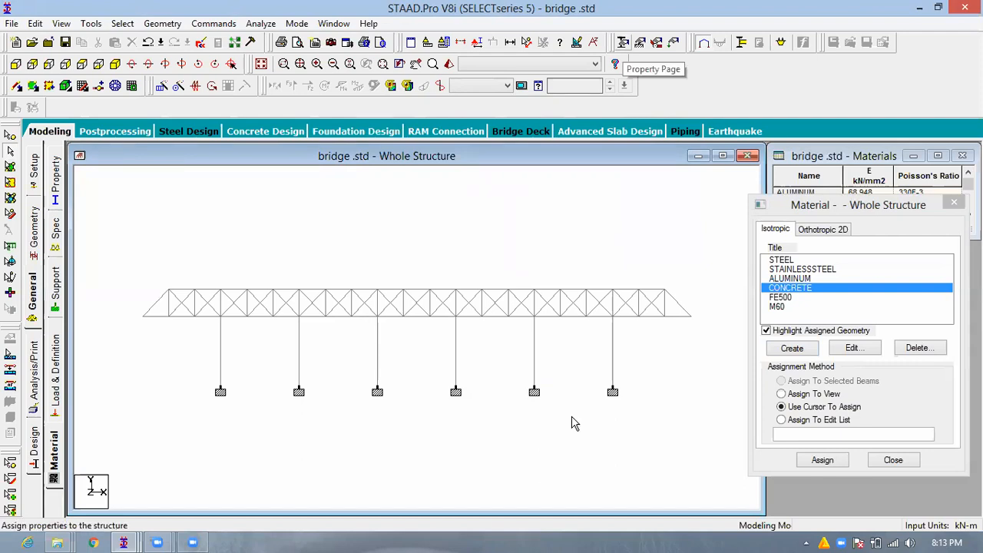
- Define a circular section property with a 2 m diameter in M60 material and add it
{"action": "left_click", "coordinate": [624, 43]}
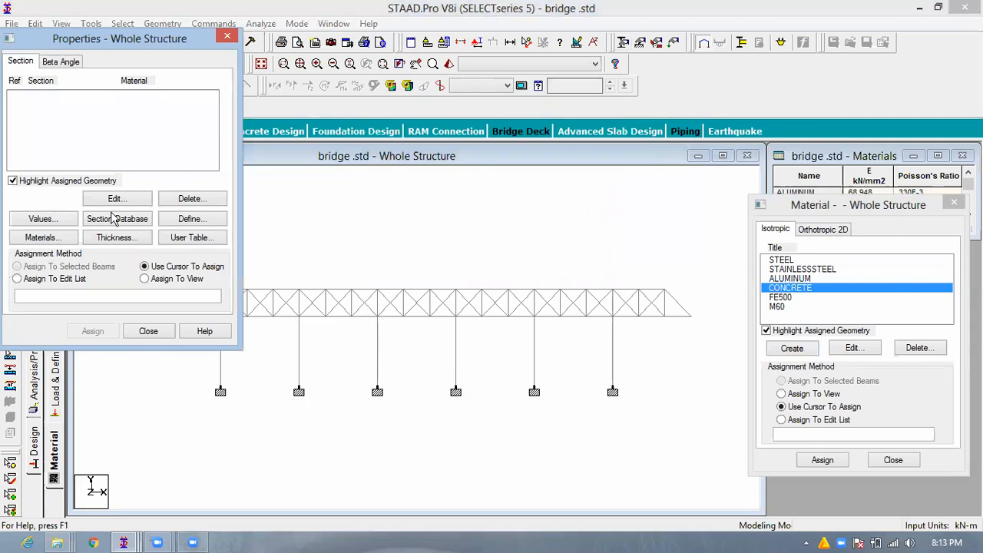
{"action": "left_click", "coordinate": [189, 220]}
{"action": "left_click", "coordinate": [517, 268]}
{"action": "type", "text": "2"}
{"action": "left_click", "coordinate": [455, 312]}
{"action": "left_click", "coordinate": [439, 327]}
{"action": "left_click", "coordinate": [522, 402]}
- Add a rectangular section property with YD 0.75 m and ZD 0.6 m in M60 material
{"action": "left_click", "coordinate": [286, 159]}
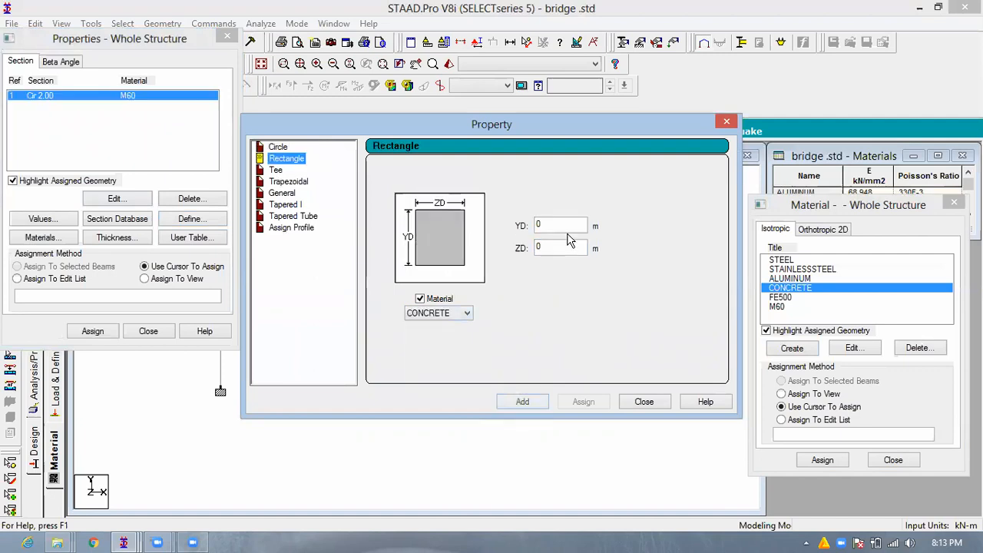
{"action": "left_click", "coordinate": [563, 225]}
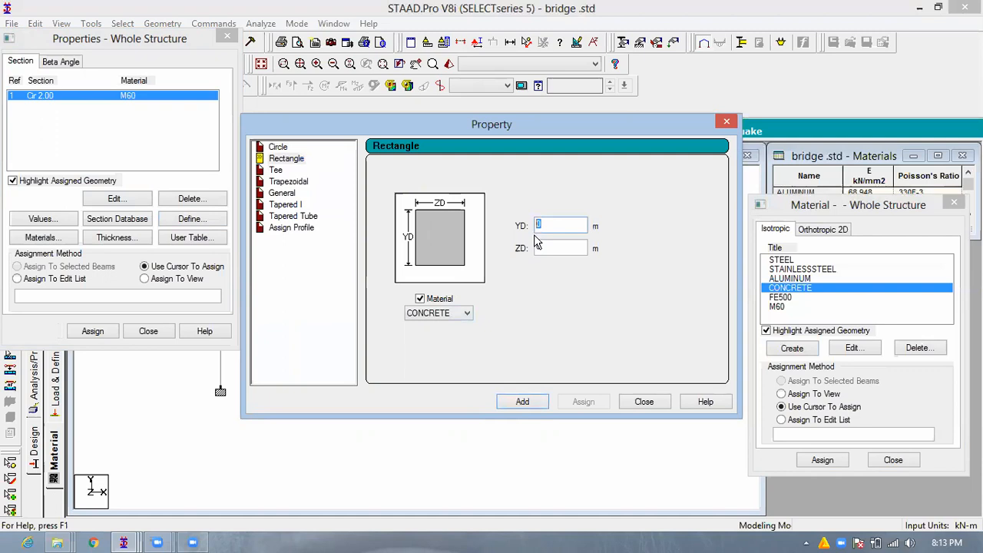
{"action": "type", "text": ".75"}
{"action": "left_click", "coordinate": [532, 257]}
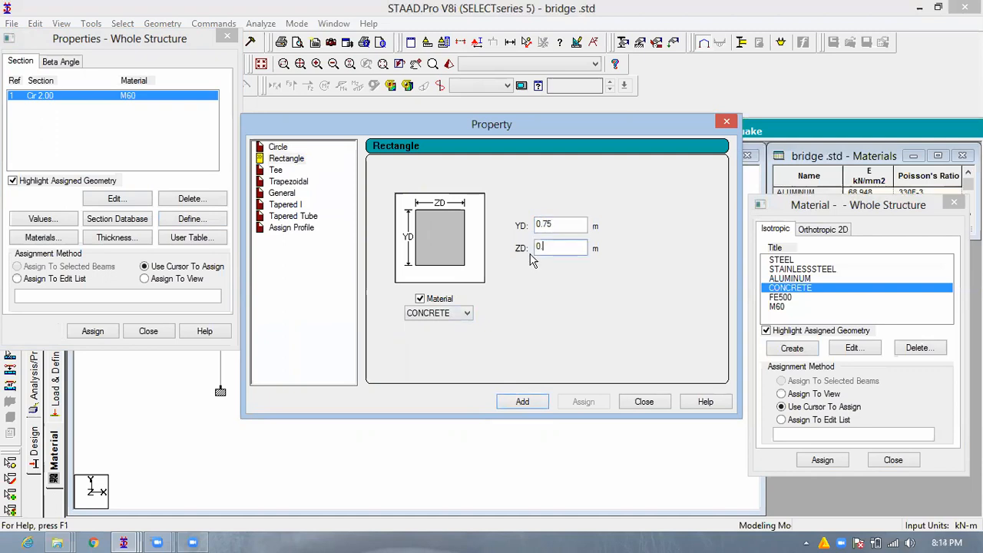
{"action": "type", "text": ".6"}
{"action": "left_click", "coordinate": [446, 315]}
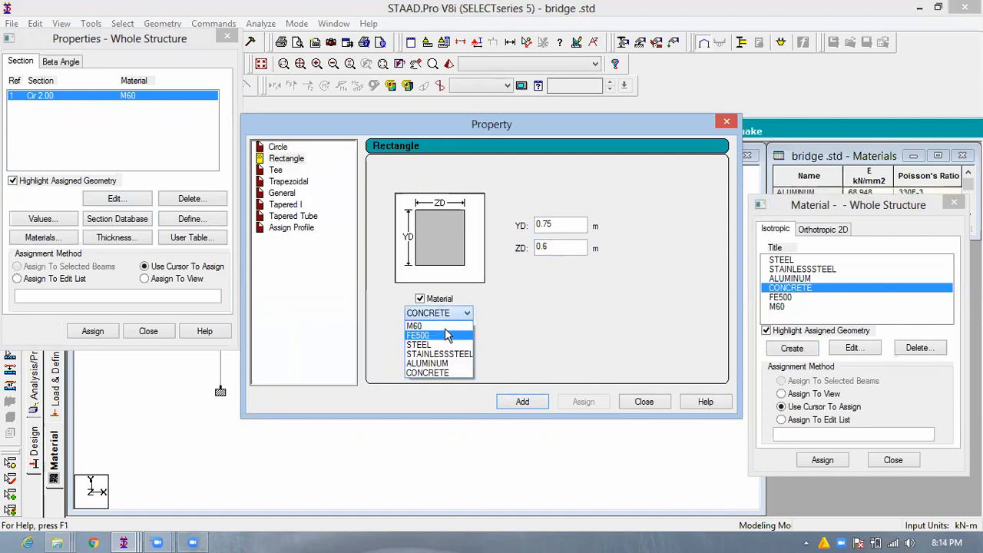
{"action": "left_click", "coordinate": [448, 327]}
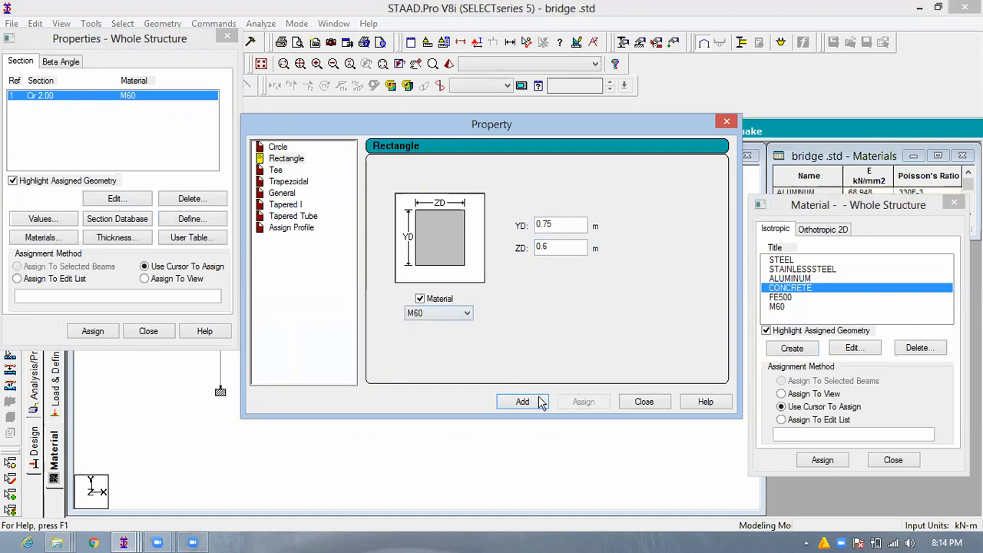
{"action": "key", "text": "Return"}
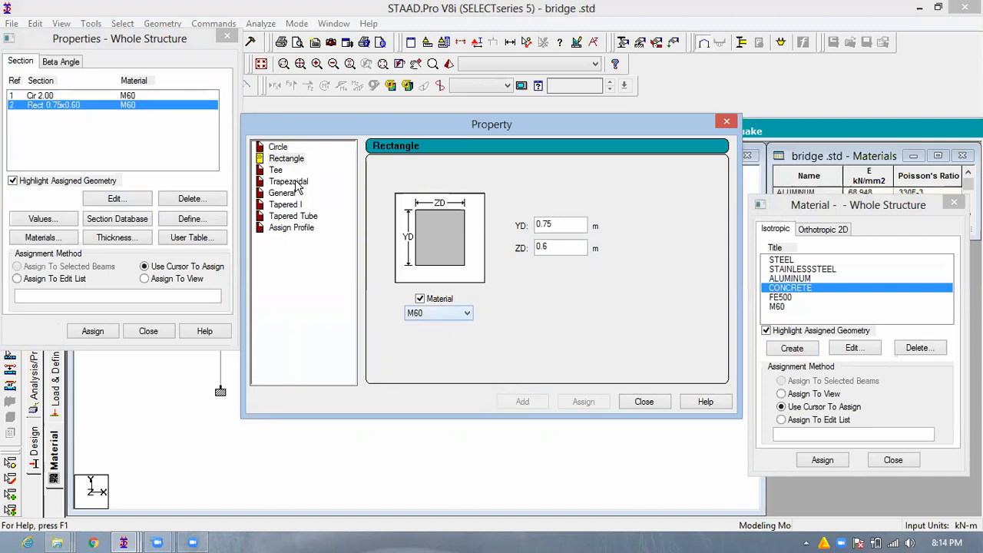
- Add a circular section property with a 0.35 m diameter in FE500 material and finish defining beam sections
{"action": "left_click", "coordinate": [297, 182]}
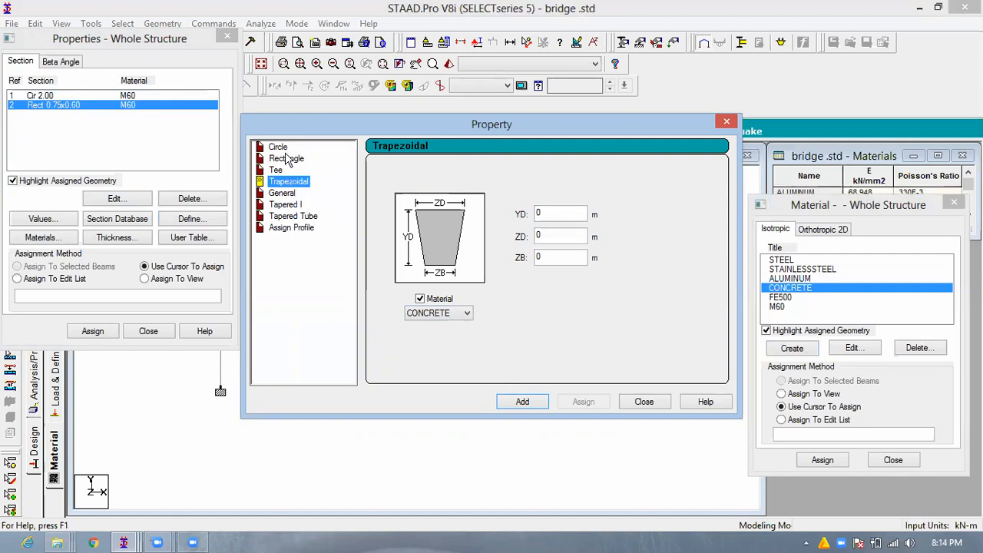
{"action": "left_click", "coordinate": [285, 150]}
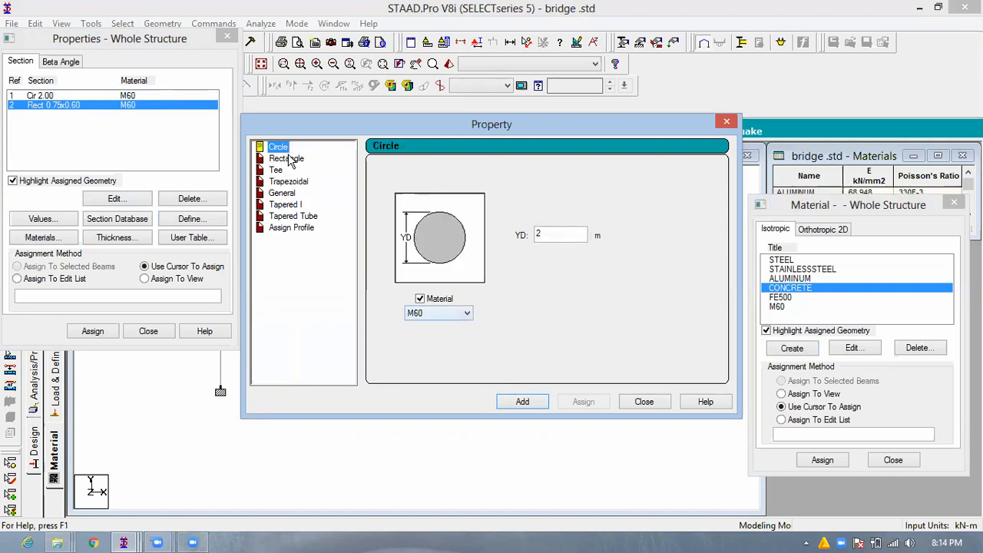
{"action": "left_click", "coordinate": [442, 312]}
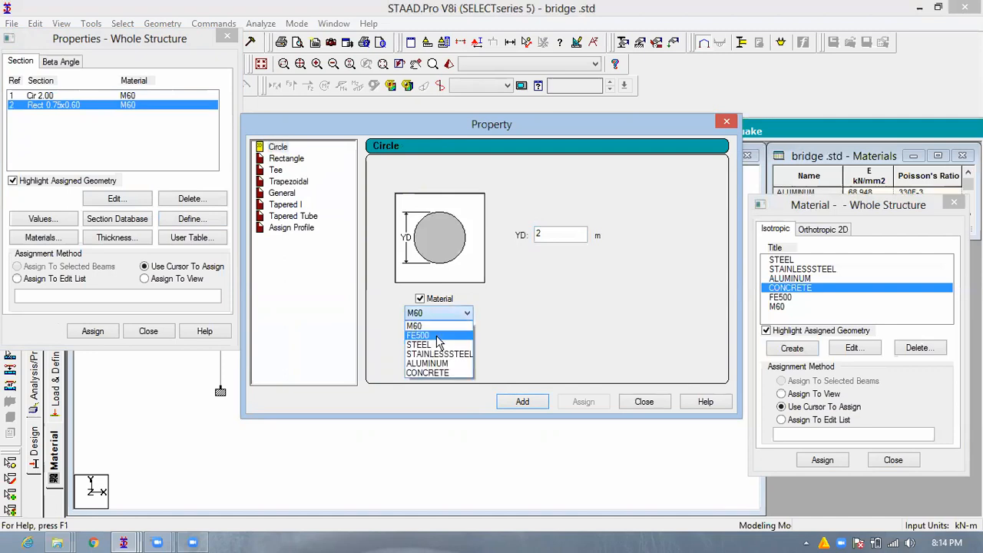
{"action": "left_click", "coordinate": [470, 326]}
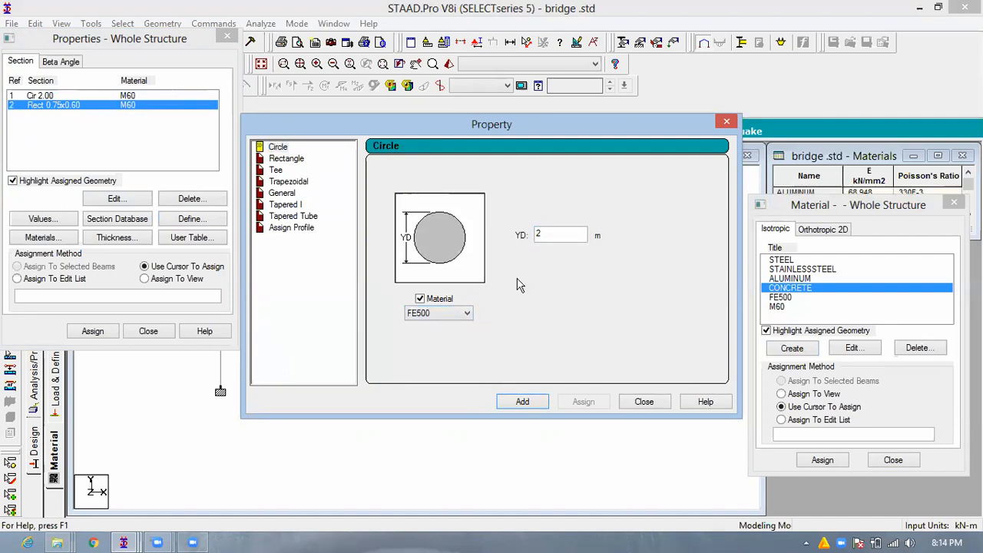
{"action": "double_click", "coordinate": [536, 241]}
{"action": "type", "text": "0.35"}
{"action": "left_click", "coordinate": [523, 402]}
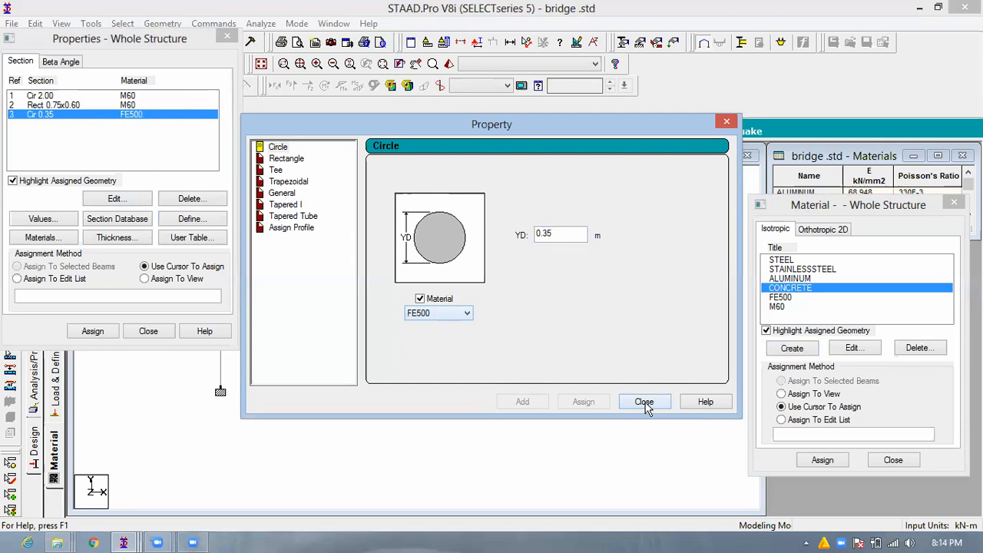
{"action": "left_click", "coordinate": [644, 403]}
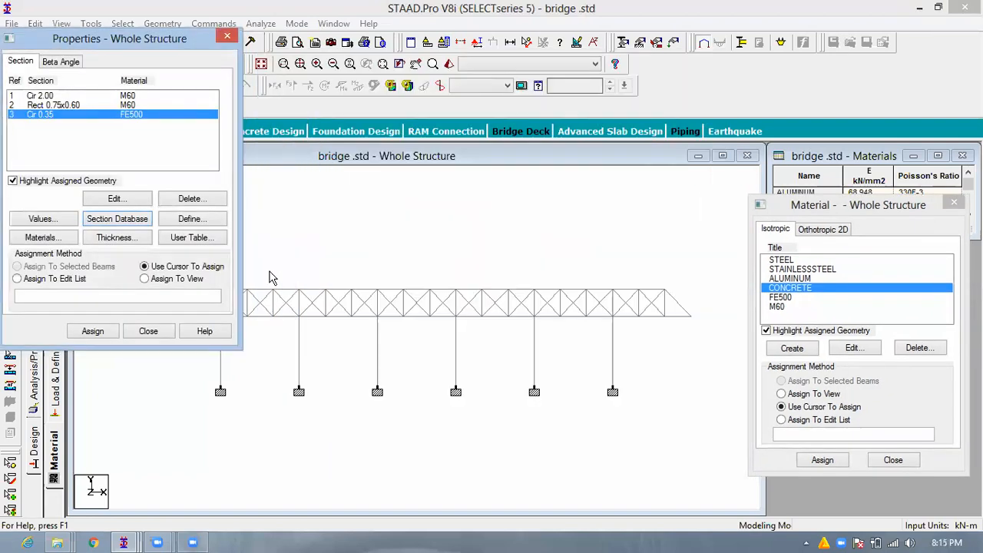
- Add a plate element thickness of 0.15 m at all four nodes in M60 material
{"action": "left_click", "coordinate": [125, 240]}
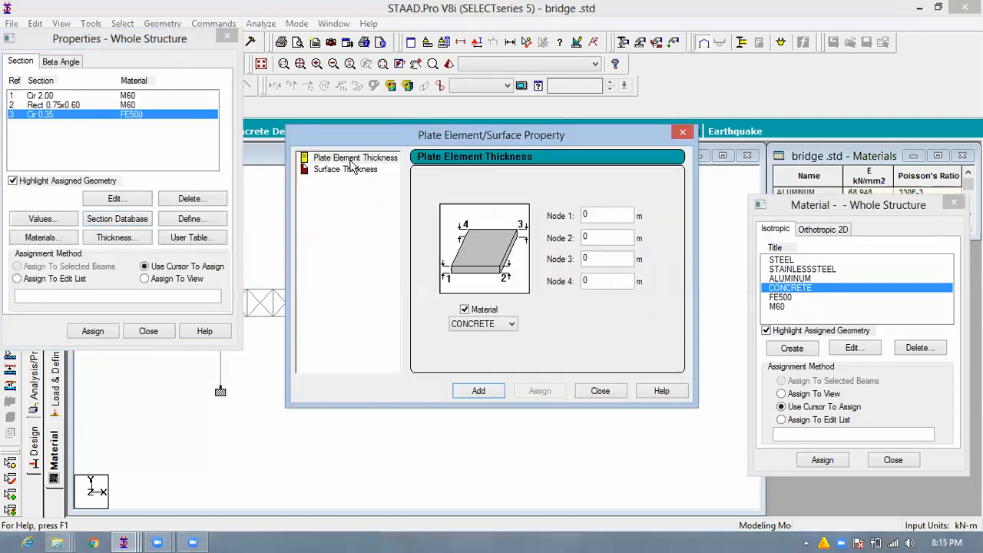
{"action": "double_click", "coordinate": [591, 216]}
{"action": "type", "text": "0.15"}
{"action": "left_click", "coordinate": [487, 325]}
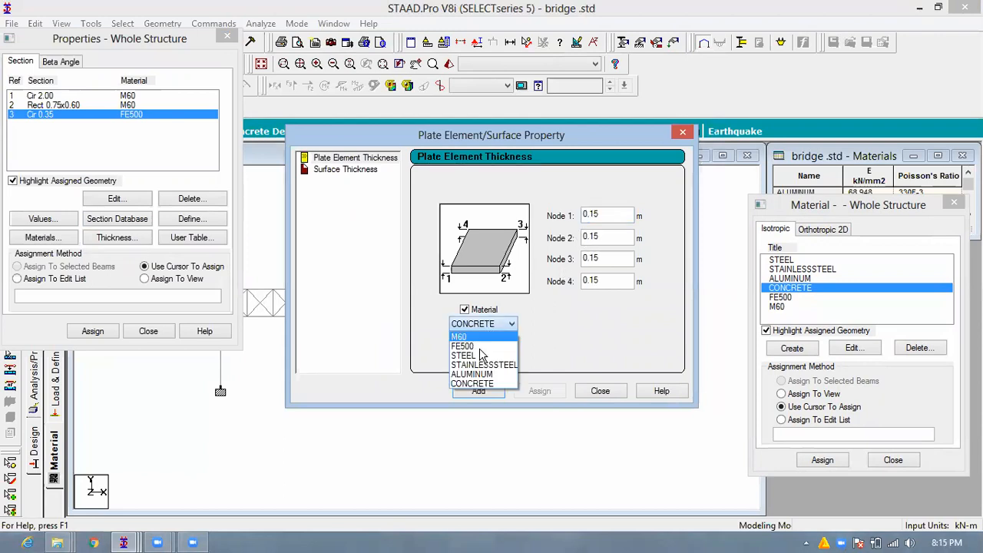
{"action": "left_click", "coordinate": [490, 338]}
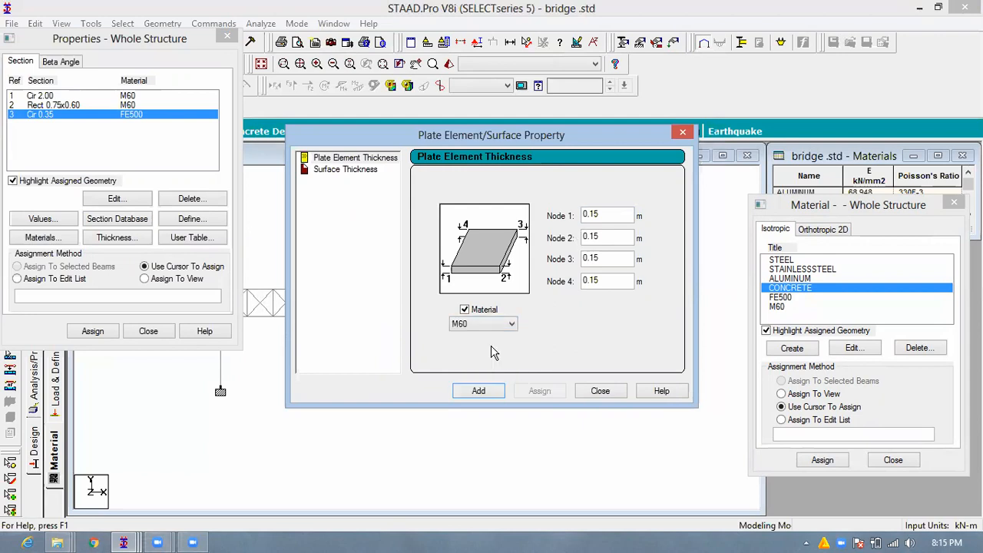
{"action": "left_click", "coordinate": [480, 393]}
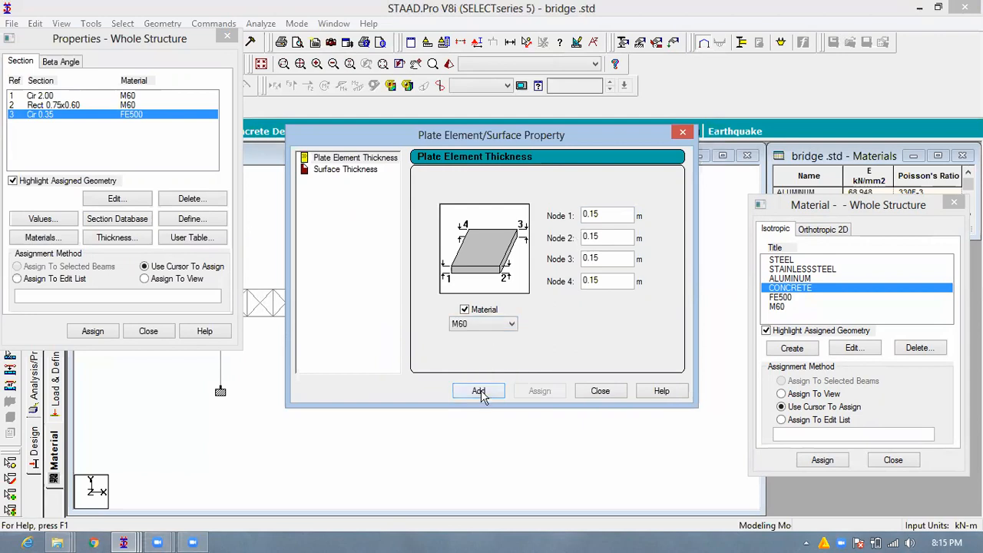
{"action": "left_click", "coordinate": [600, 392]}
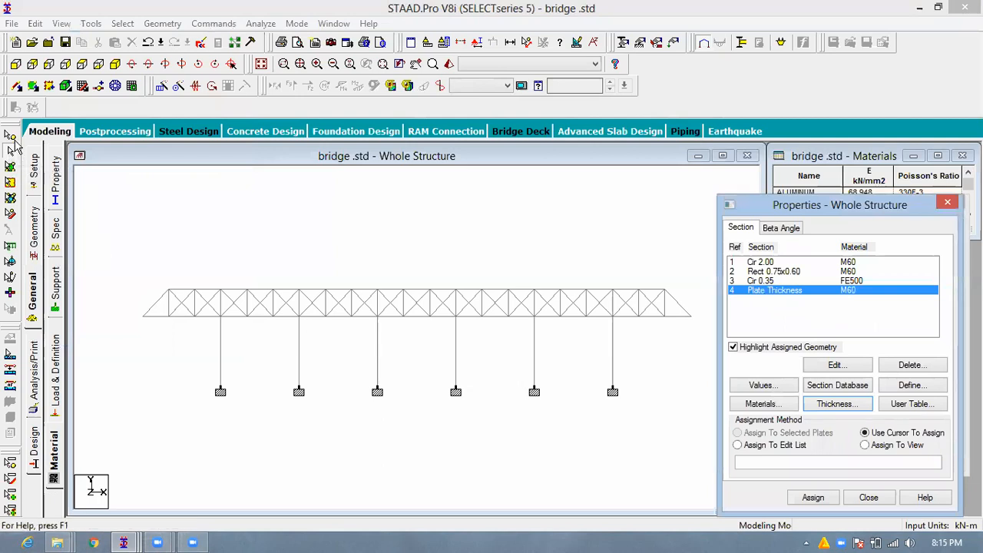
- Select all the deck plates along the bridge and assign the M60 plate thickness to them
{"action": "left_click_drag", "start_coordinate": [125, 304], "coordinate": [683, 334]}
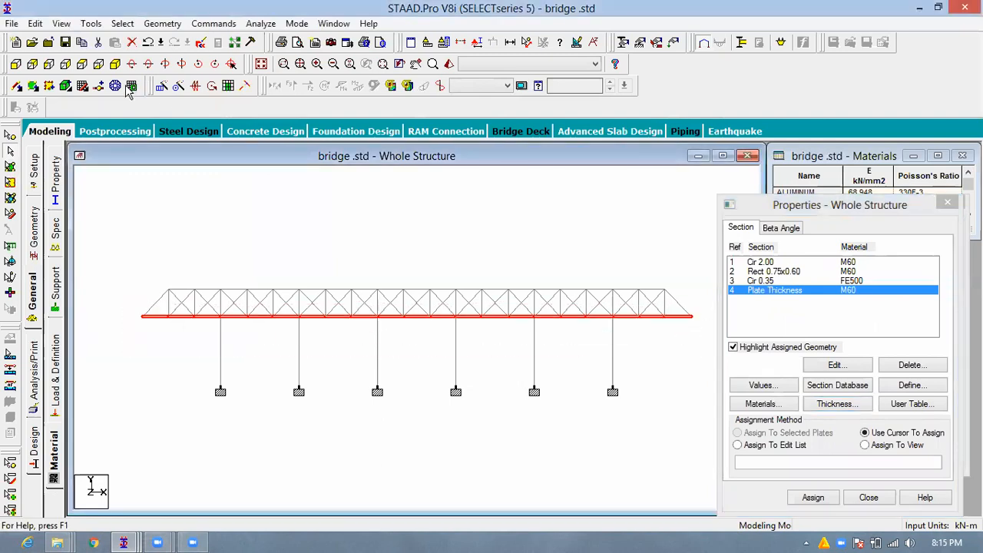
{"action": "left_click", "coordinate": [10, 167]}
{"action": "left_click_drag", "start_coordinate": [125, 311], "coordinate": [544, 341]}
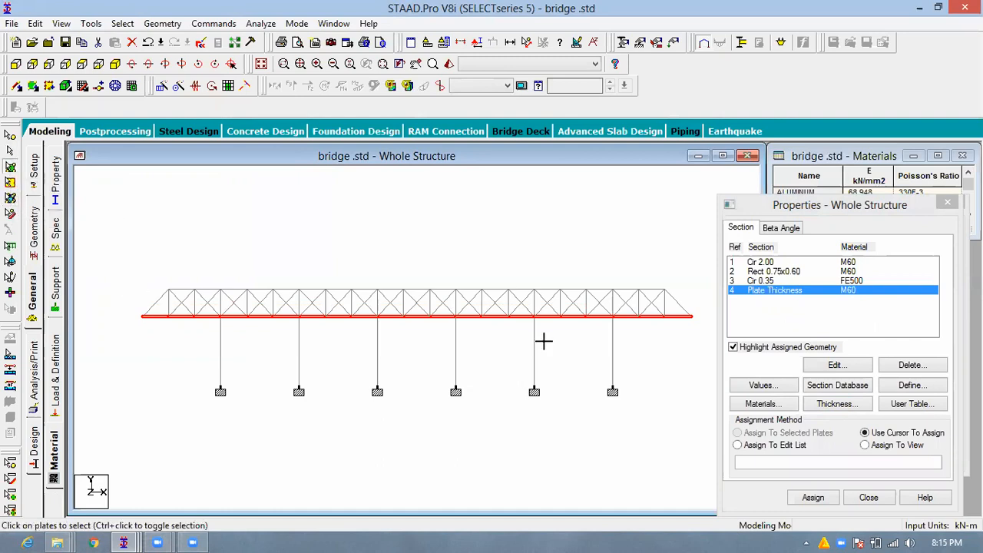
{"action": "left_click_drag", "start_coordinate": [690, 328], "coordinate": [692, 330]}
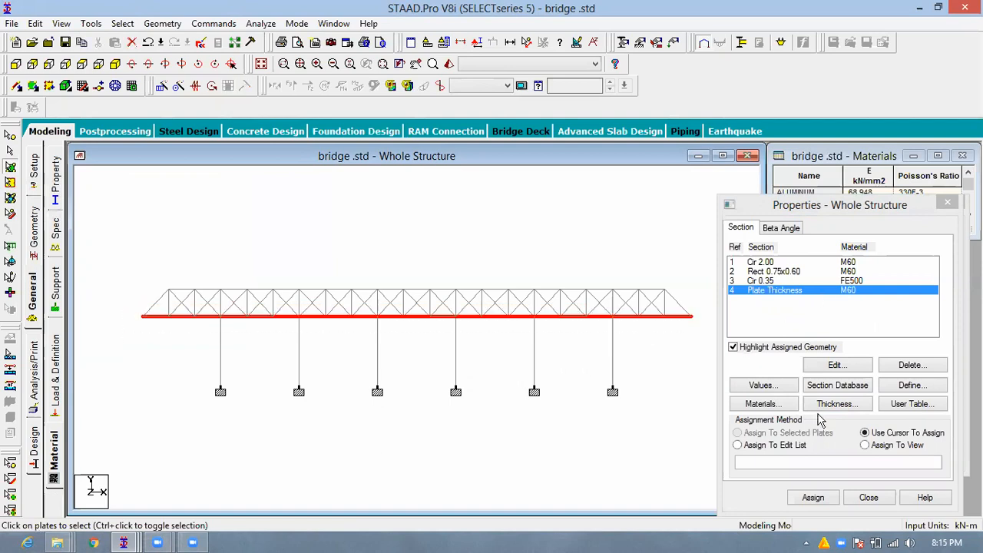
{"action": "left_click", "coordinate": [814, 498]}
{"action": "left_click", "coordinate": [873, 395]}
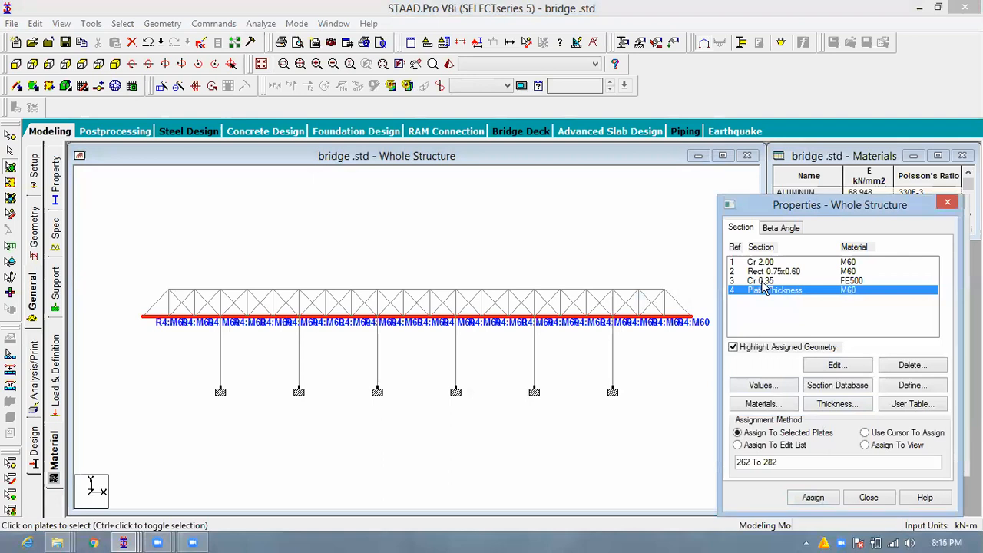
- Assign the 0.35 m circular FE500 section to all truss members above the deck level
{"action": "left_click", "coordinate": [763, 281]}
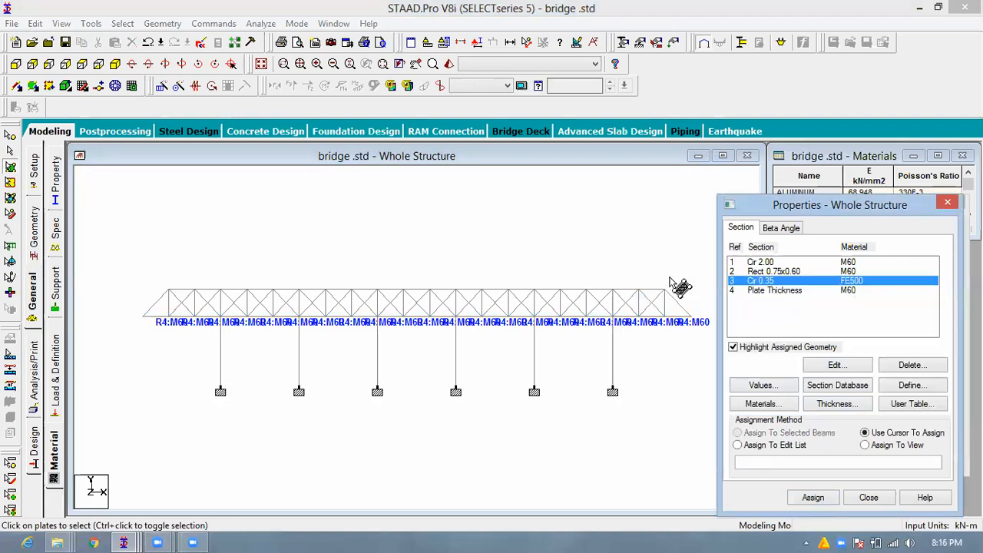
{"action": "left_click", "coordinate": [707, 294]}
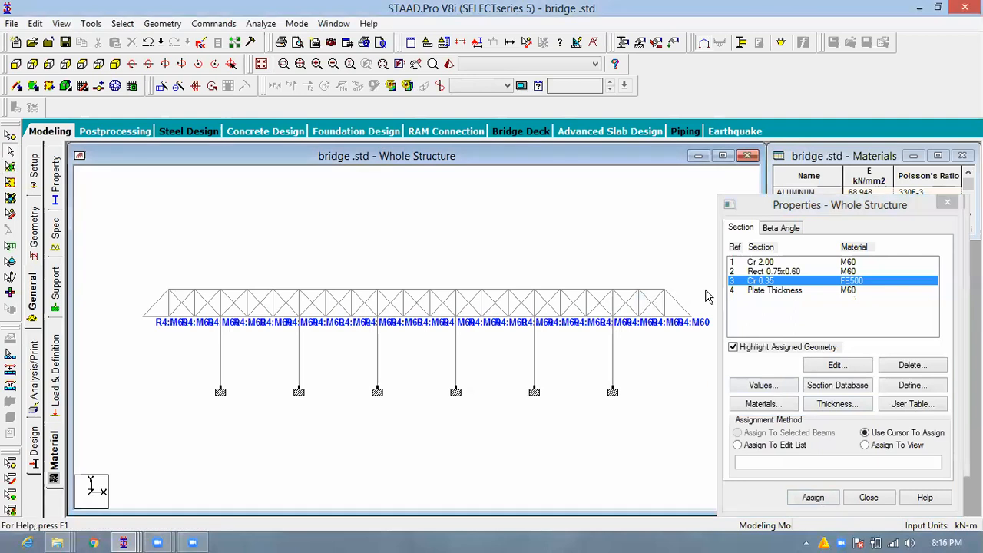
{"action": "left_click_drag", "start_coordinate": [687, 276], "coordinate": [141, 304]}
{"action": "left_click_drag", "start_coordinate": [693, 272], "coordinate": [138, 305]}
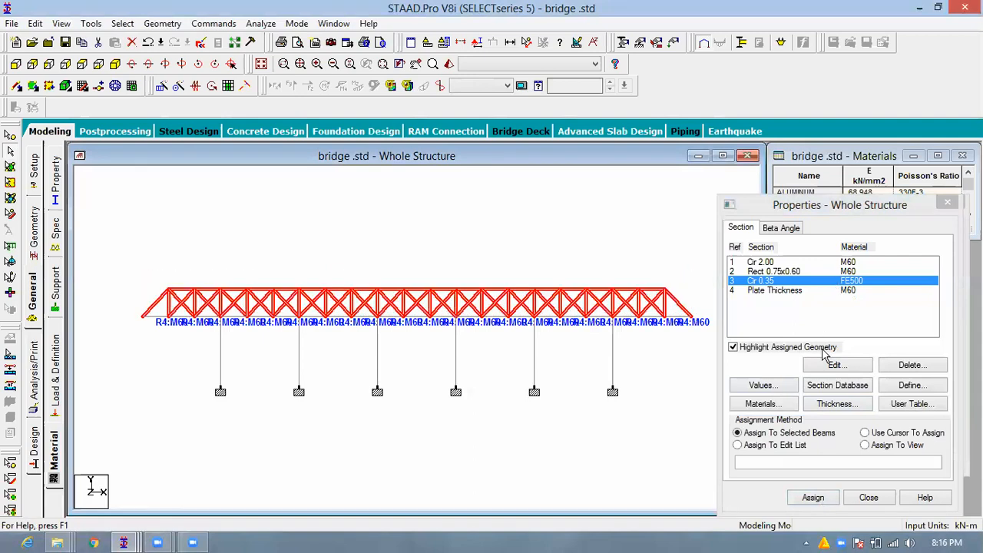
{"action": "left_click", "coordinate": [814, 499]}
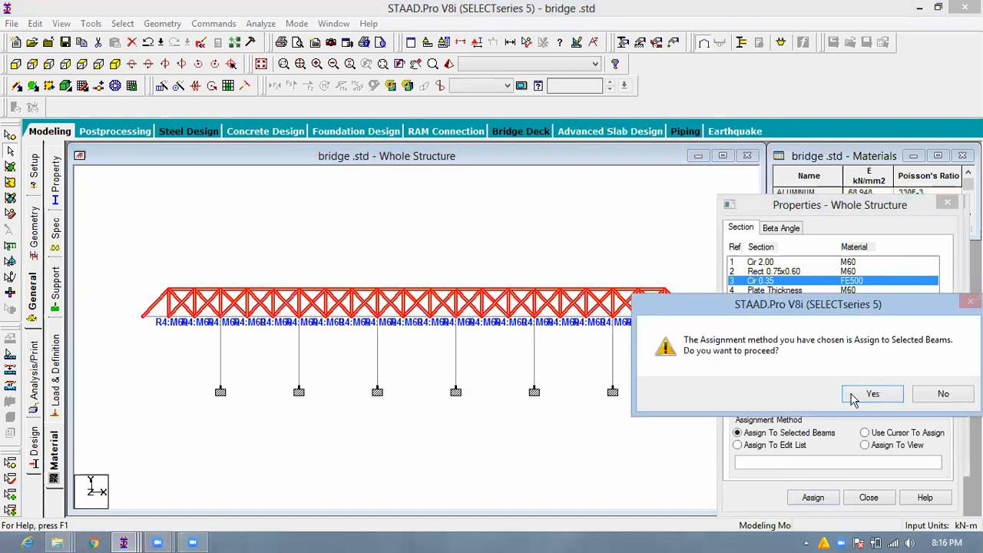
{"action": "key", "text": "Return"}
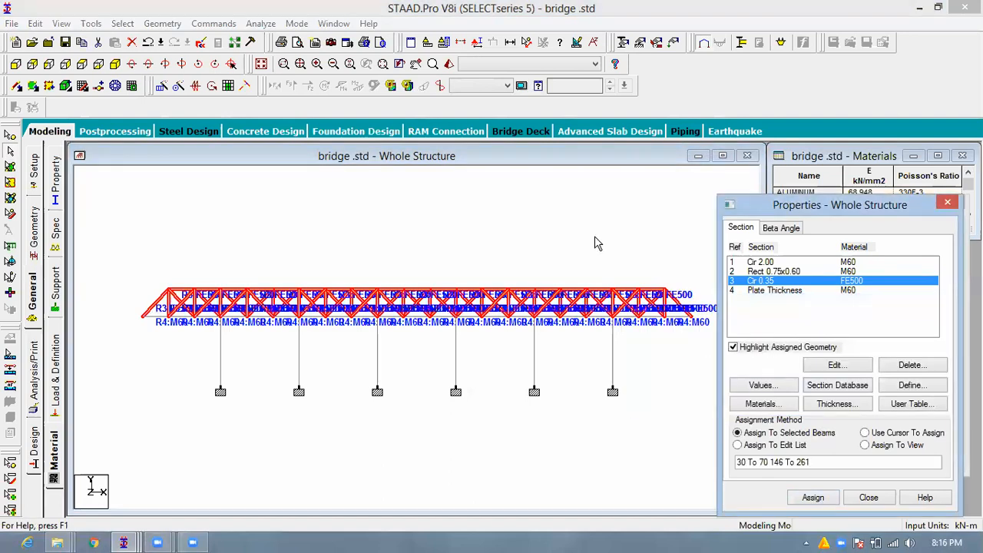
- Assign the 0.75 x 0.60 m rectangular M60 section to all beams at the deck level
{"action": "left_click", "coordinate": [760, 262]}
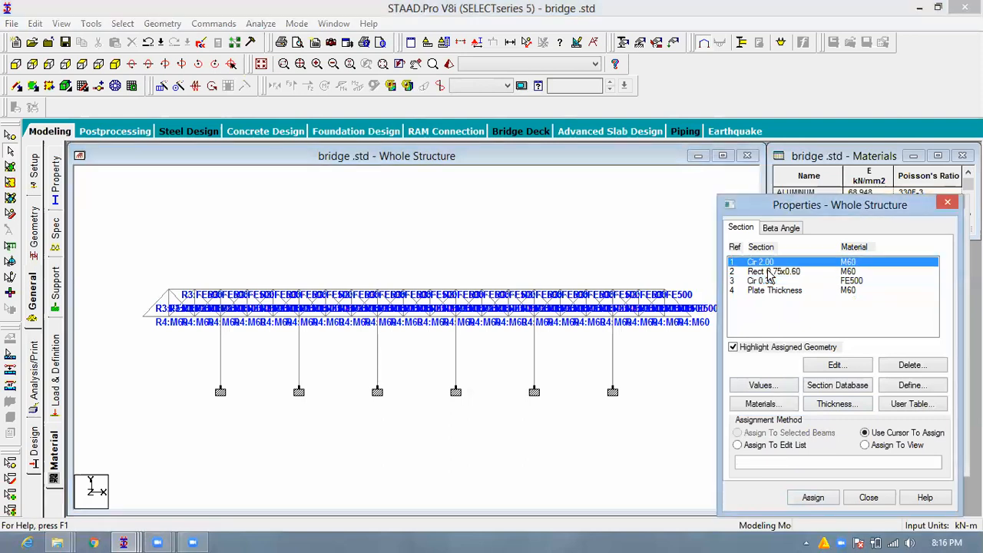
{"action": "left_click", "coordinate": [772, 272]}
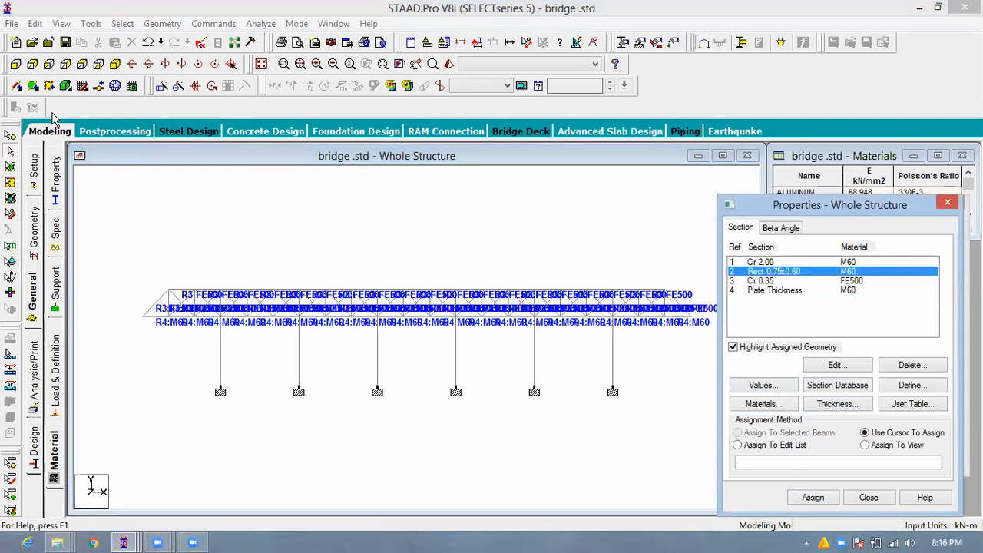
{"action": "left_click", "coordinate": [10, 162]}
{"action": "left_click_drag", "start_coordinate": [133, 306], "coordinate": [697, 338]}
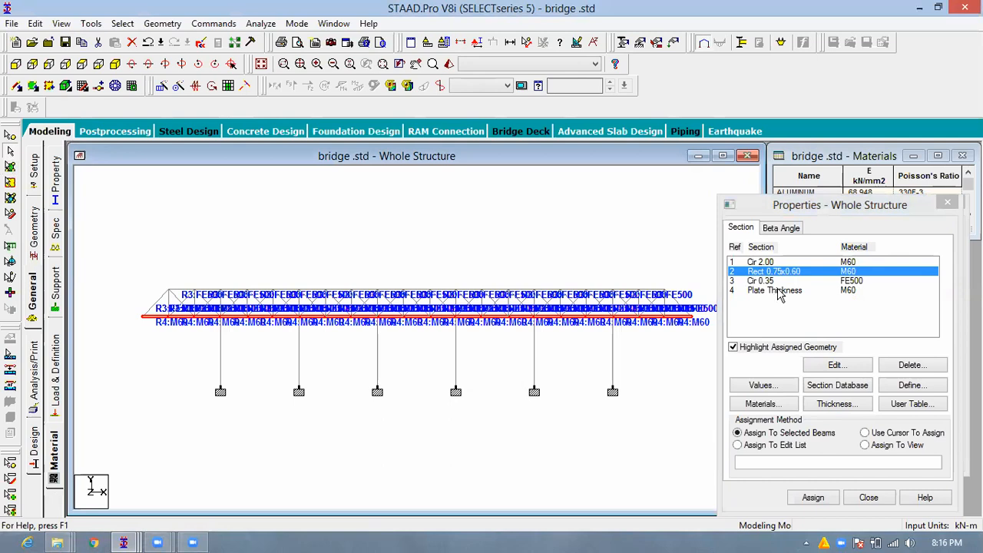
{"action": "left_click", "coordinate": [825, 500]}
{"action": "left_click", "coordinate": [858, 394]}
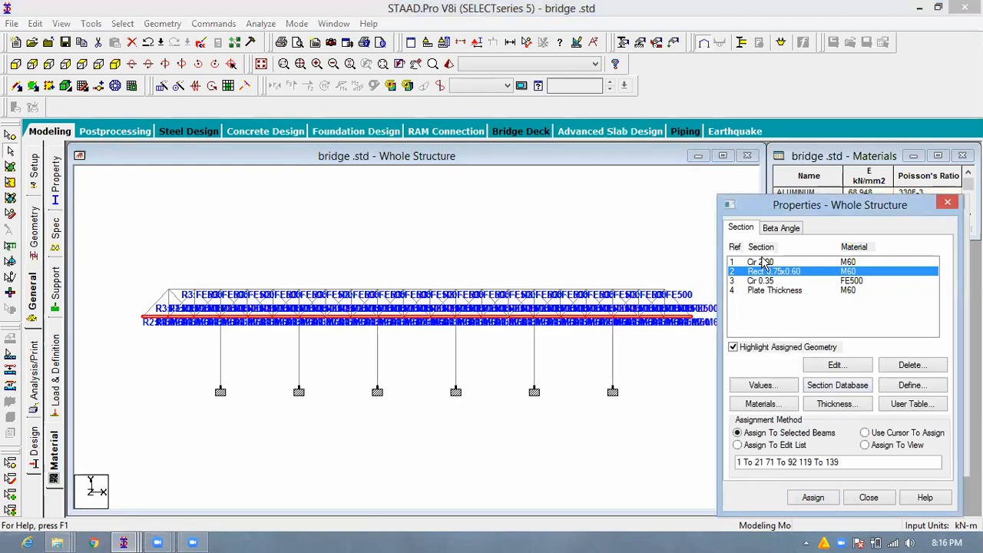
- Assign the 2.00 m circular M60 section to all pier columns below the deck
{"action": "left_click", "coordinate": [767, 262]}
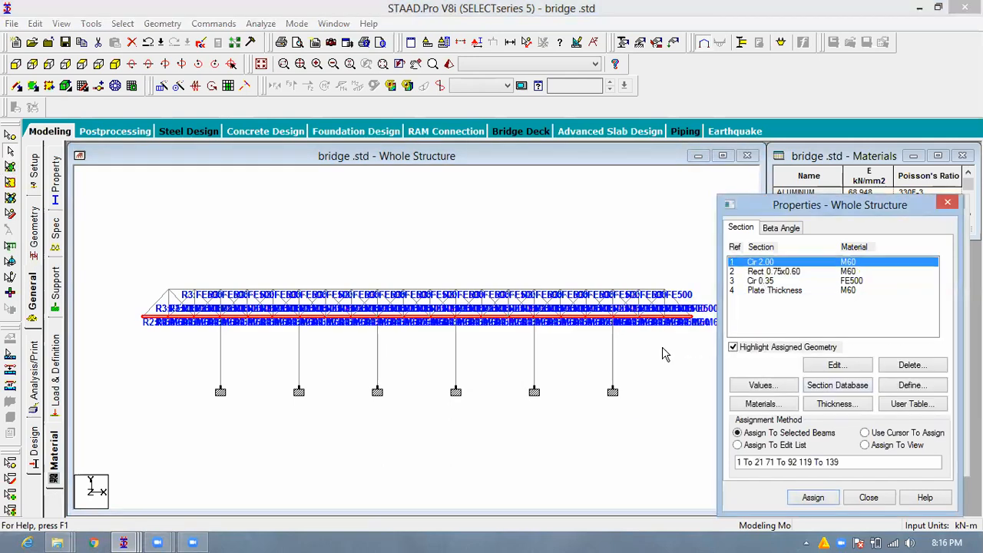
{"action": "left_click_drag", "start_coordinate": [664, 350], "coordinate": [158, 369]}
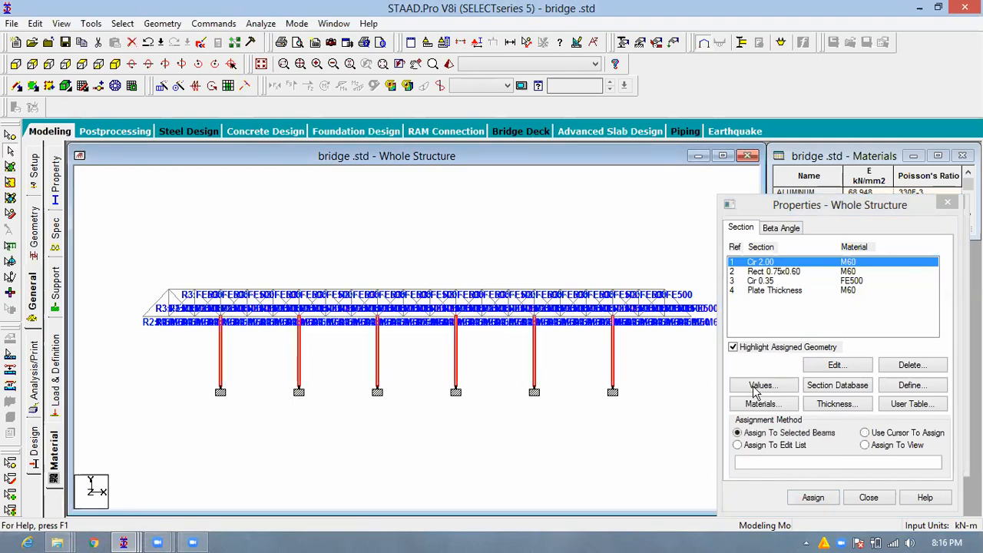
{"action": "left_click", "coordinate": [816, 501]}
{"action": "left_click", "coordinate": [857, 397]}
{"action": "left_click", "coordinate": [478, 294]}
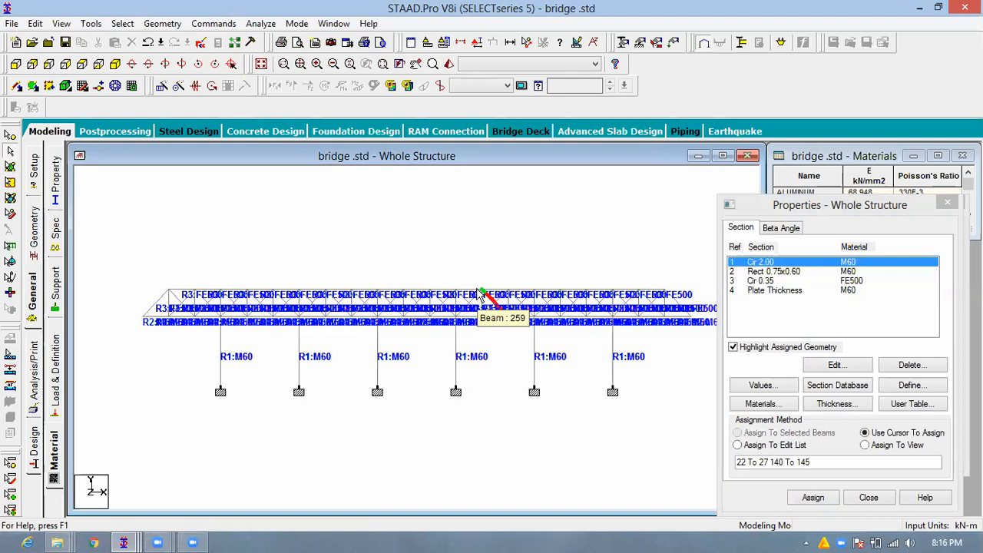
- Examine the whole bridge in a 3D rendered view from another angle, and close the rendering
{"action": "right_click", "coordinate": [415, 233]}
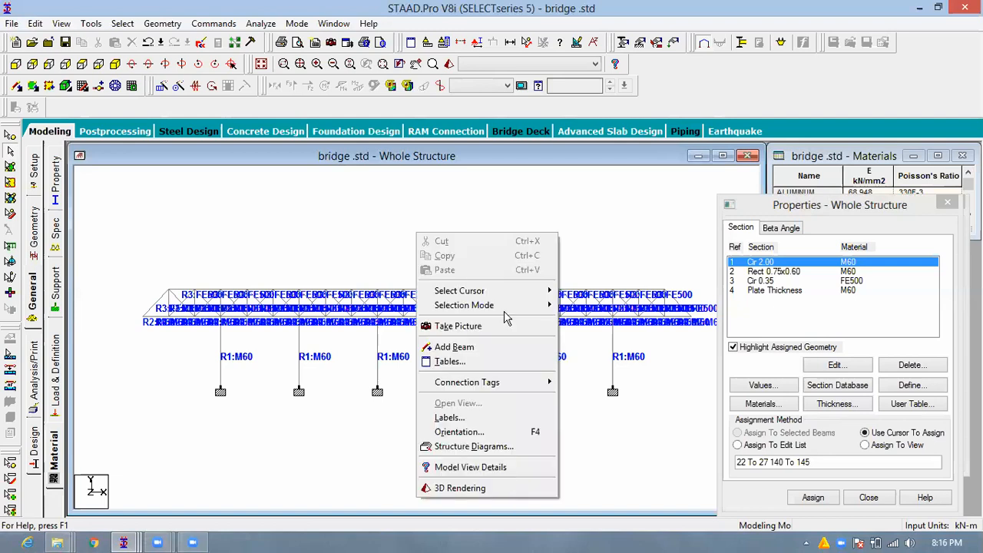
{"action": "left_click", "coordinate": [503, 487]}
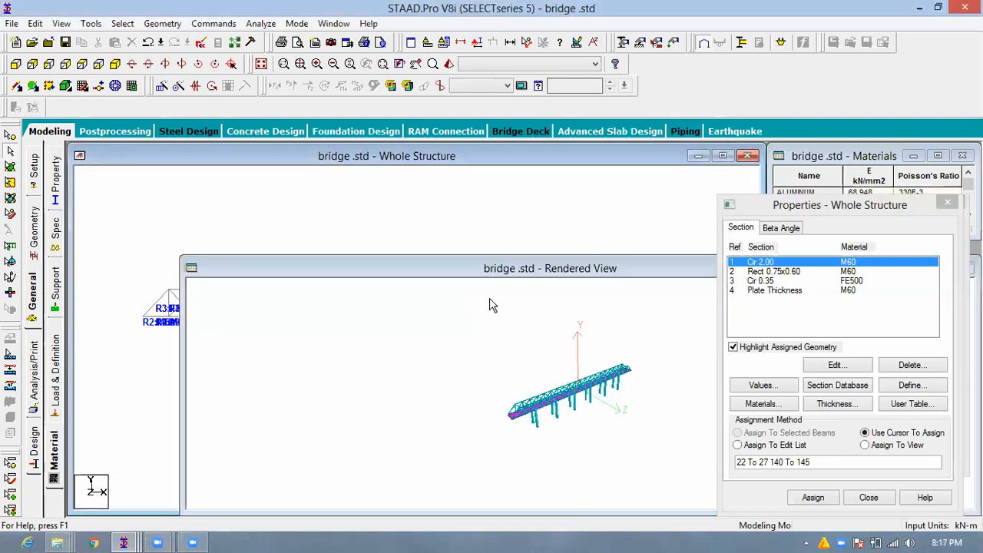
{"action": "left_click_drag", "start_coordinate": [595, 438], "coordinate": [558, 438]}
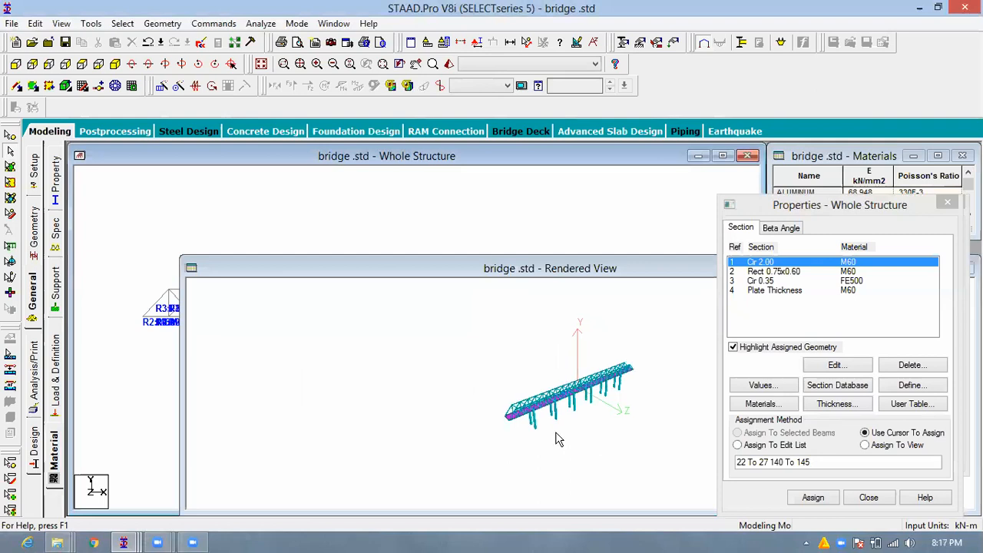
{"action": "scroll", "coordinate": [496, 443], "scroll_direction": "up", "scroll_amount": 1}
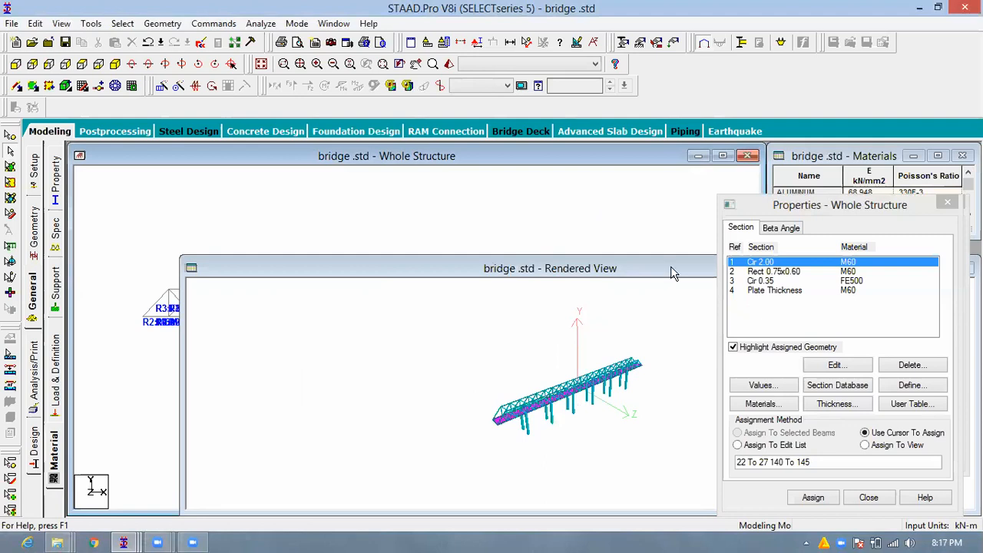
{"action": "left_click_drag", "start_coordinate": [611, 271], "coordinate": [467, 236]}
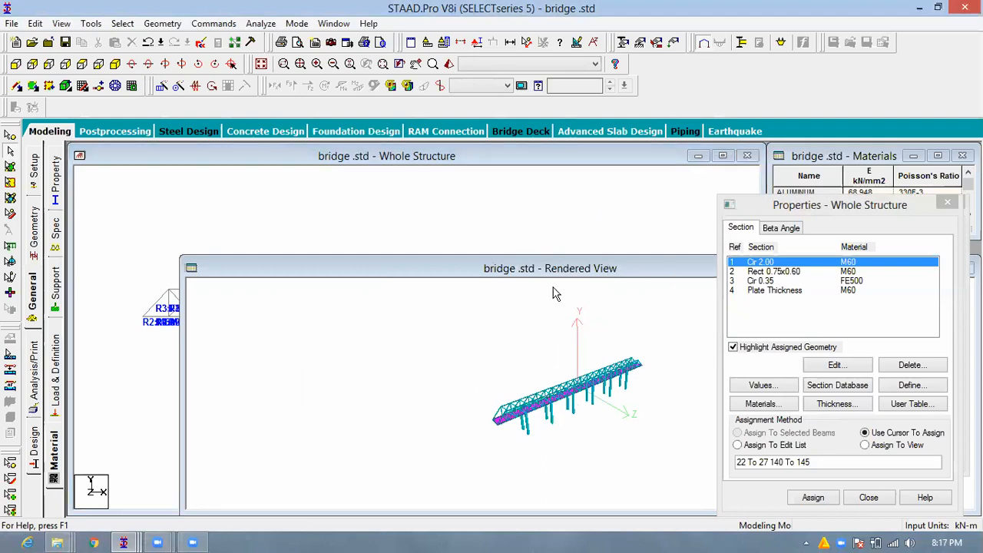
{"action": "left_click_drag", "start_coordinate": [552, 287], "coordinate": [545, 335]}
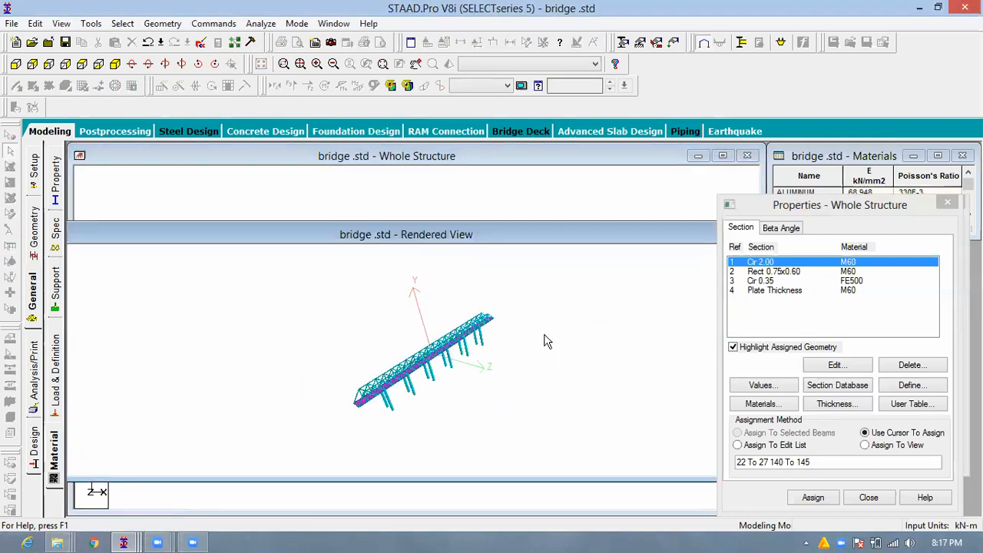
{"action": "left_click", "coordinate": [652, 239]}
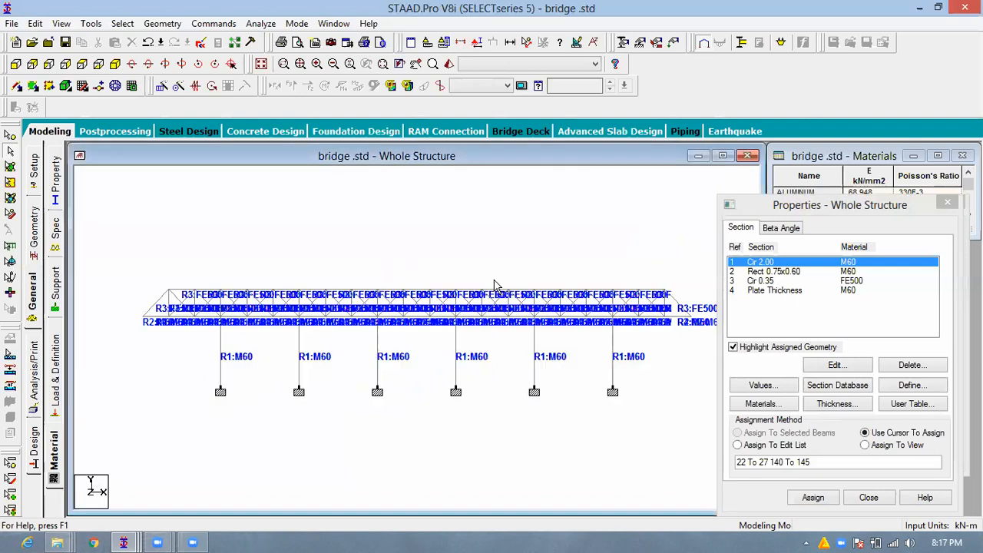
- Save the bridge model, confirming the save
{"action": "key", "text": "ctrl+s"}
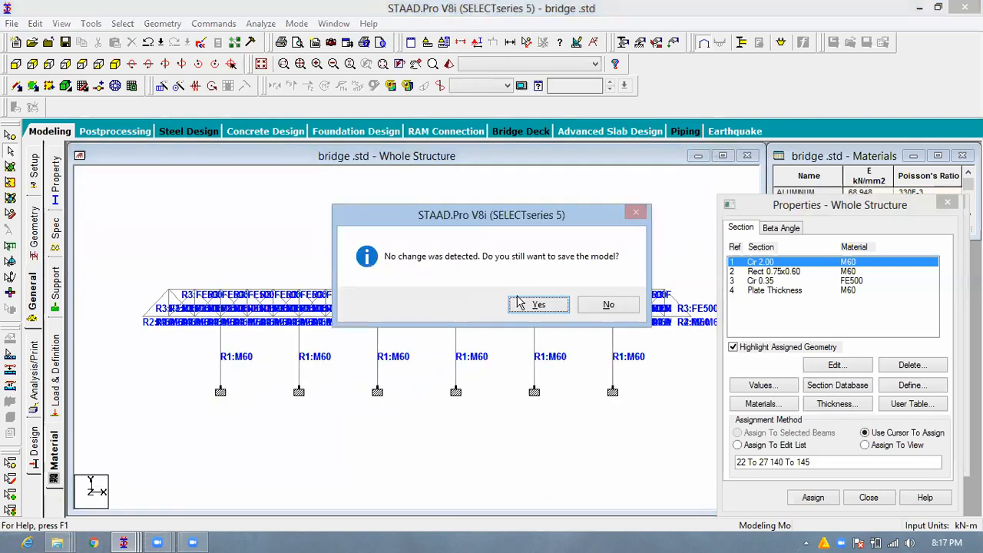
{"action": "left_click", "coordinate": [537, 304]}
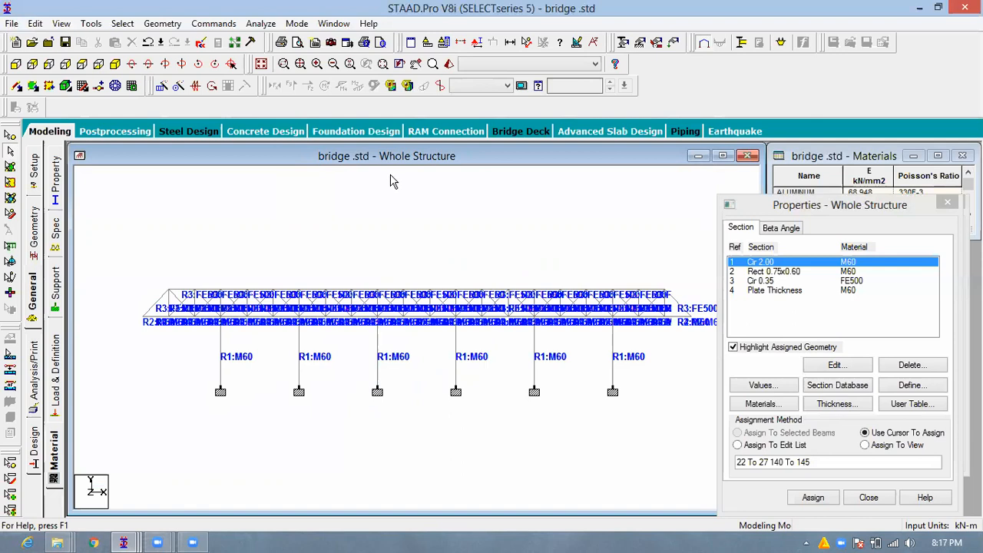
- Create primary load case 1 titled S.W with loading type None
{"action": "left_click", "coordinate": [668, 48]}
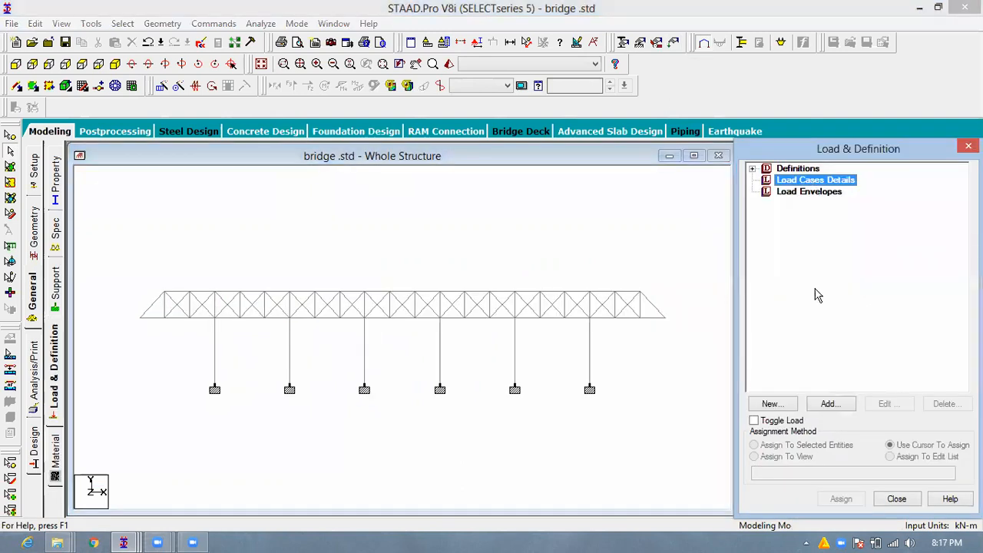
{"action": "left_click", "coordinate": [831, 404]}
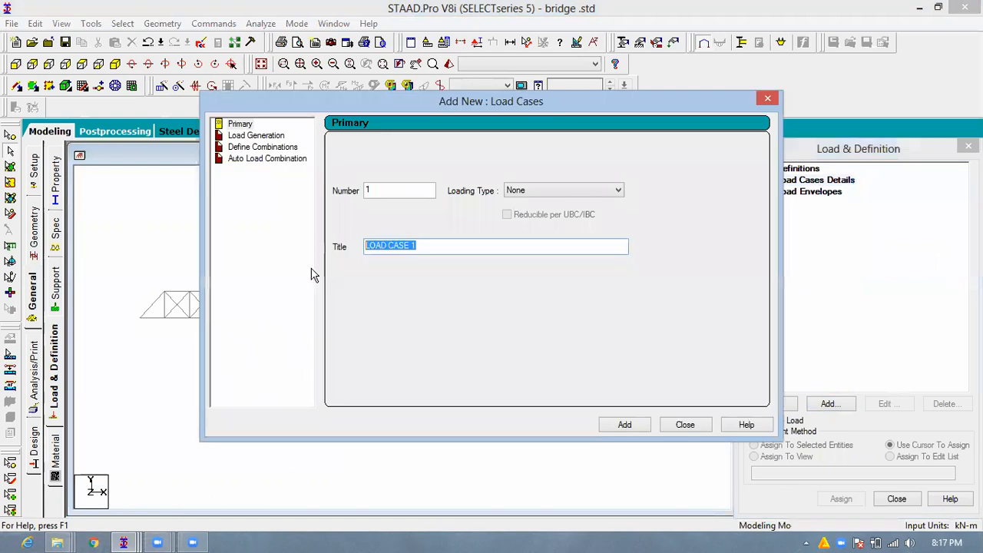
{"action": "type", "text": "S"}
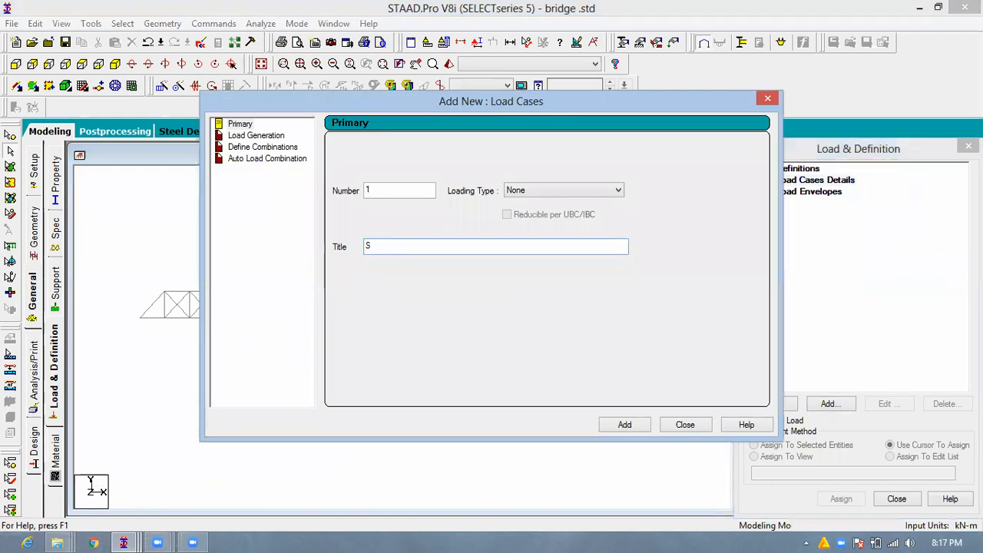
{"action": "type", "text": ".W"}
{"action": "left_click", "coordinate": [624, 427]}
{"action": "left_click", "coordinate": [684, 424]}
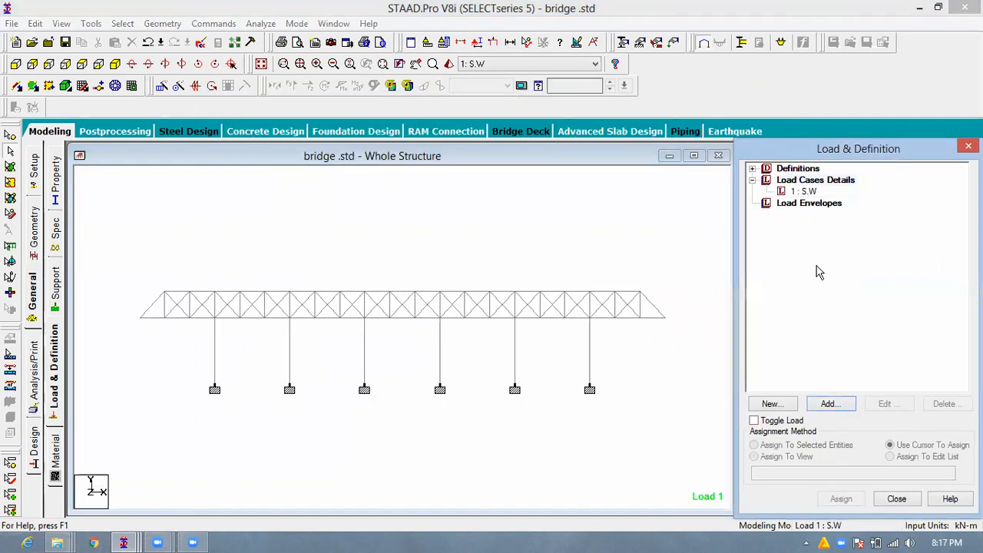
- Add a selfweight load in the Y direction with a factor of -1 to the S.W load case
{"action": "left_click", "coordinate": [829, 405]}
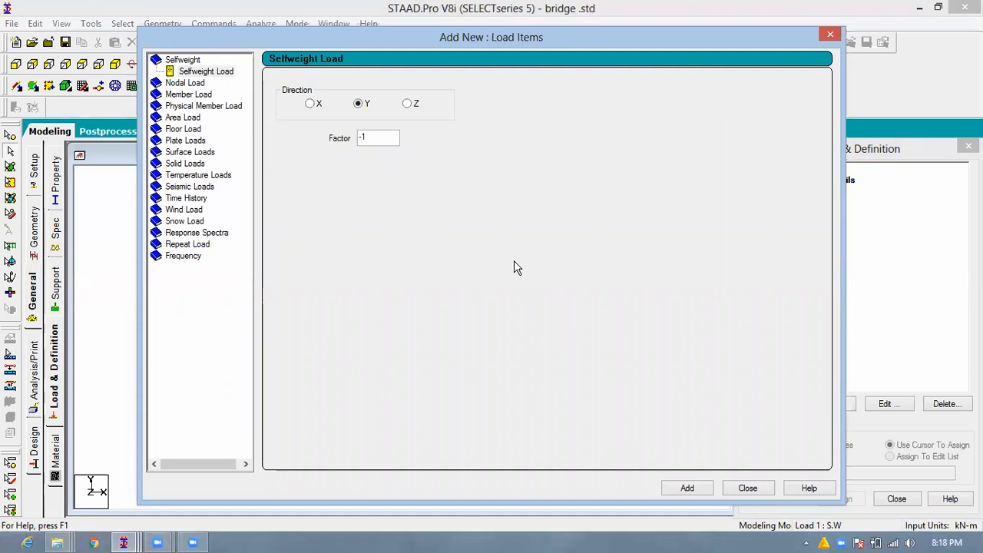
{"action": "left_click", "coordinate": [690, 488]}
{"action": "left_click_drag", "start_coordinate": [760, 46], "coordinate": [603, 108]}
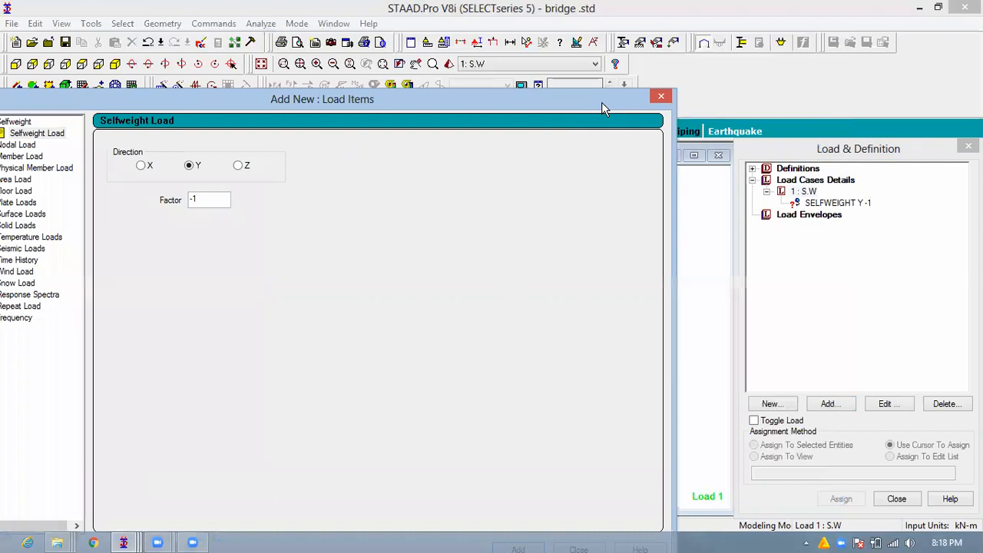
{"action": "left_click", "coordinate": [660, 96]}
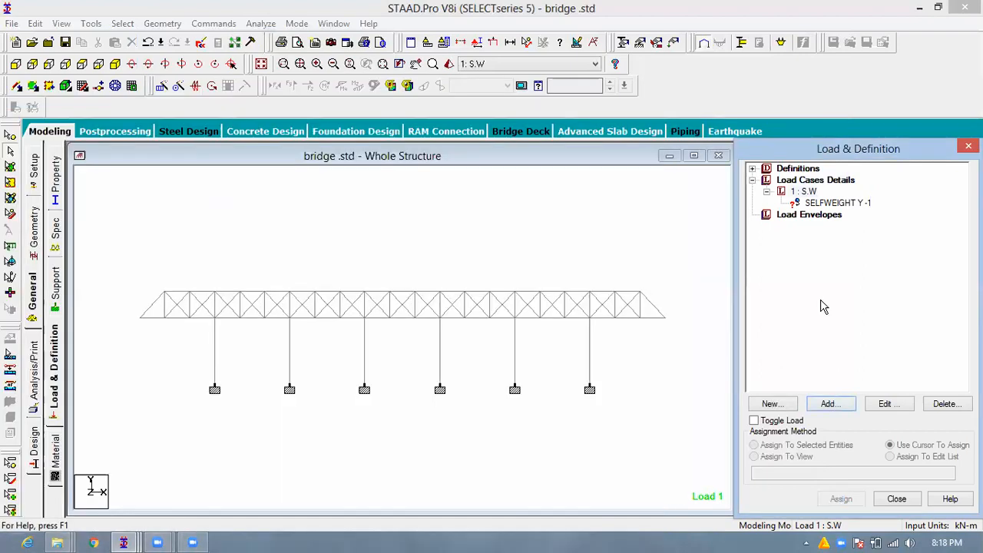
- Show the bridge in isometric view and assign the Y -1 selfweight load to the entire view
{"action": "left_click", "coordinate": [115, 64]}
{"action": "left_click", "coordinate": [835, 203]}
{"action": "left_click", "coordinate": [780, 458]}
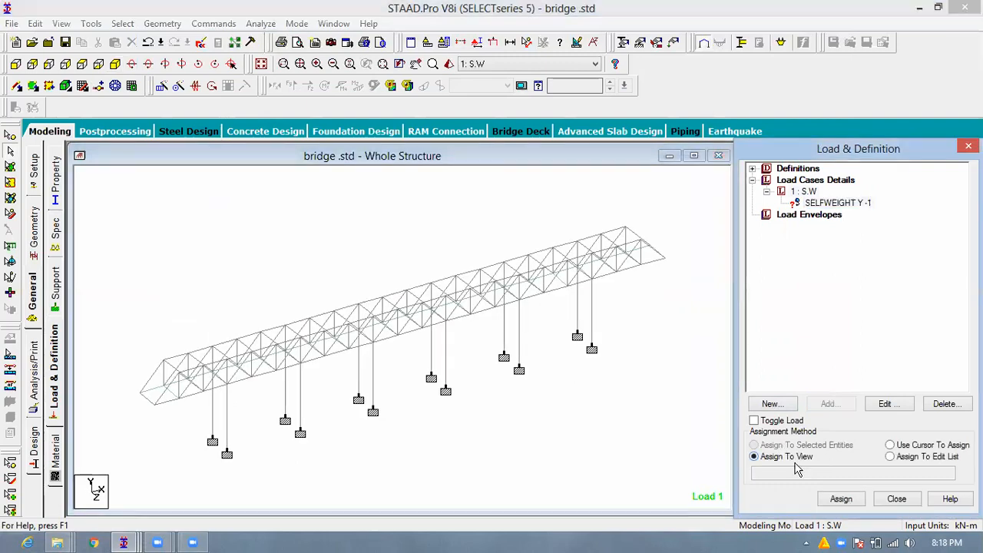
{"action": "left_click", "coordinate": [845, 500]}
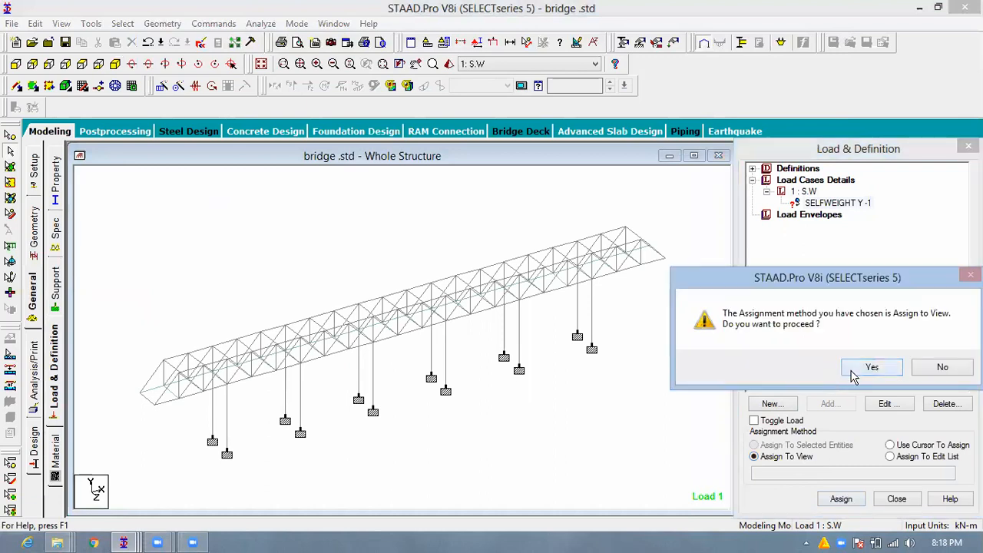
{"action": "left_click", "coordinate": [853, 375]}
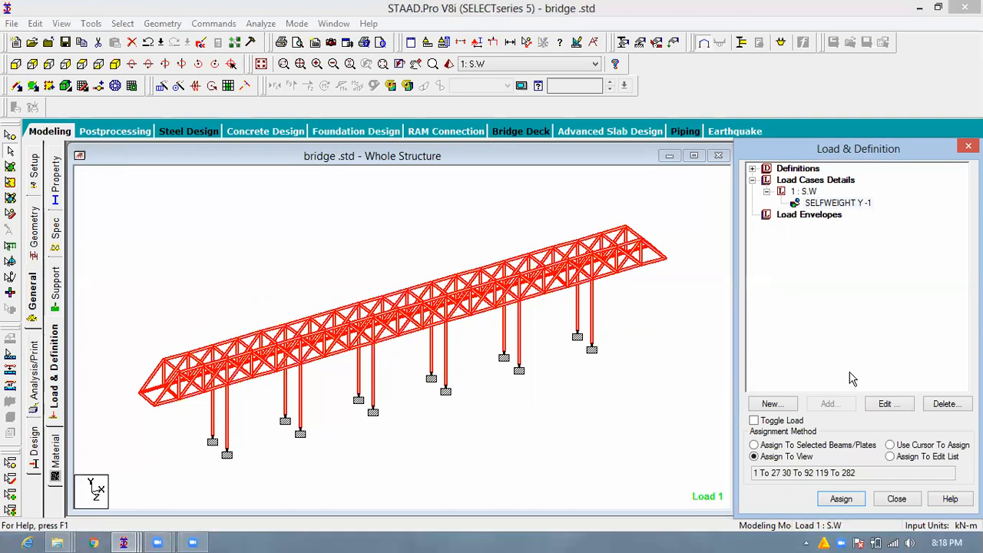
- Add a Perform Analysis command with the Statics Check print option
{"action": "left_click", "coordinate": [250, 384]}
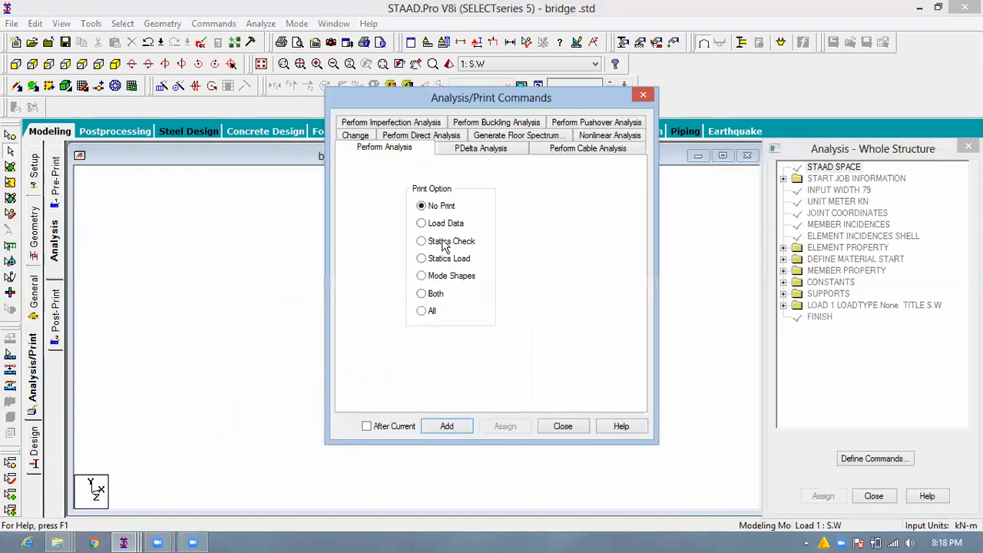
{"action": "left_click", "coordinate": [470, 242]}
{"action": "left_click", "coordinate": [450, 427]}
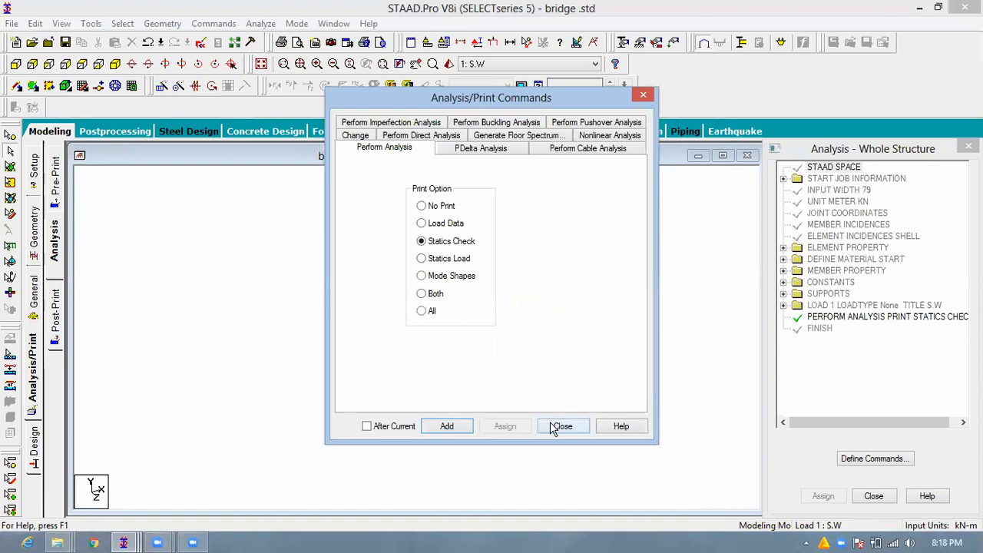
{"action": "left_click", "coordinate": [563, 426]}
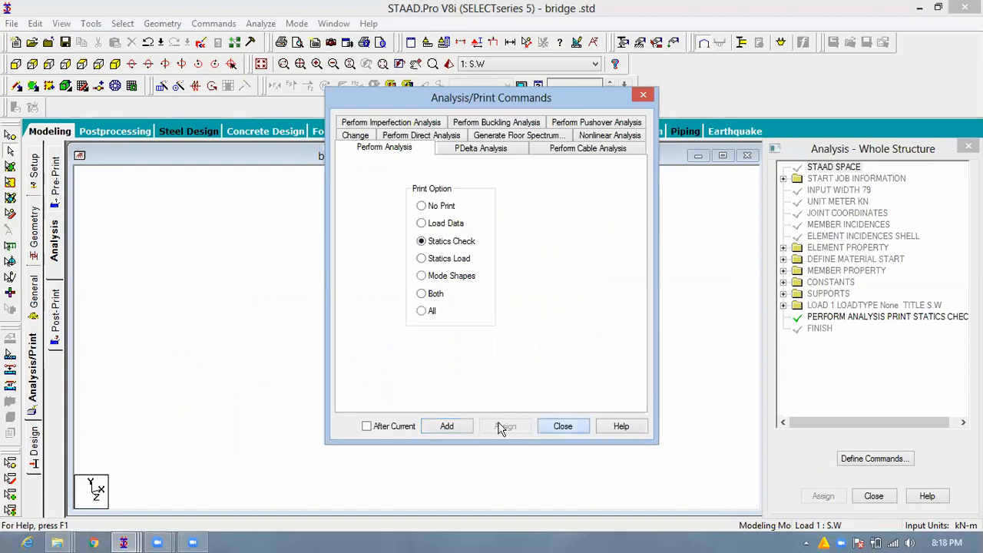
- Add a Support Reactions print command to the post-analysis print commands
{"action": "left_click", "coordinate": [64, 329]}
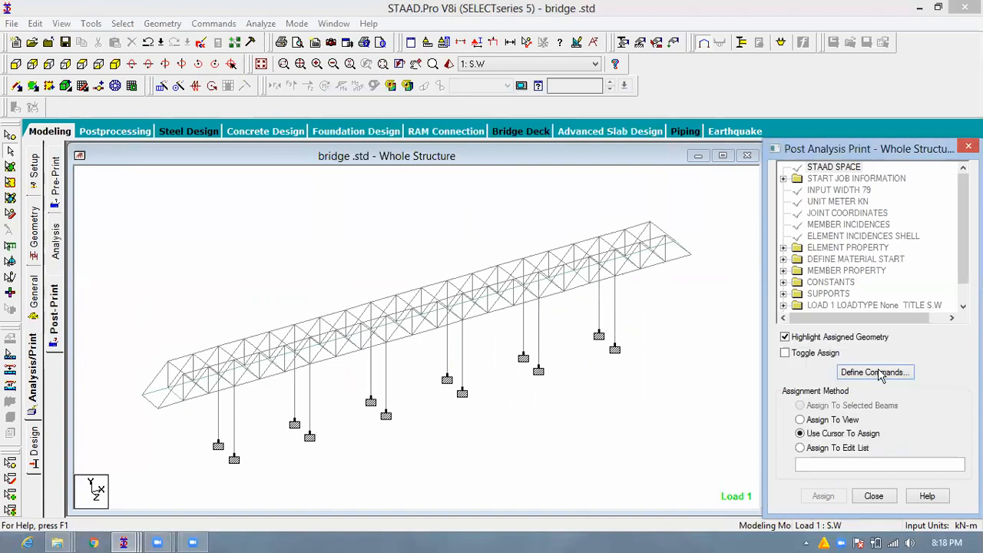
{"action": "left_click", "coordinate": [885, 375]}
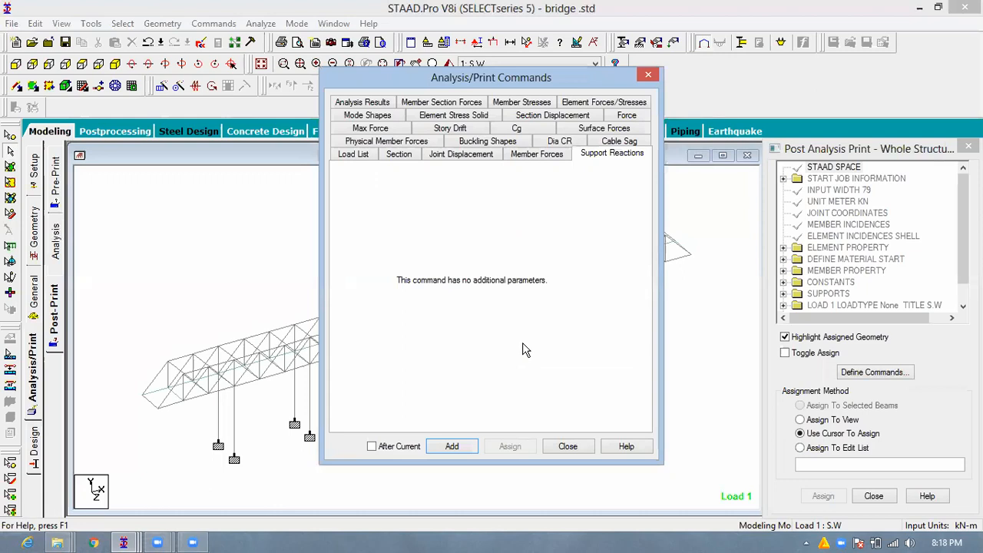
{"action": "left_click", "coordinate": [568, 447]}
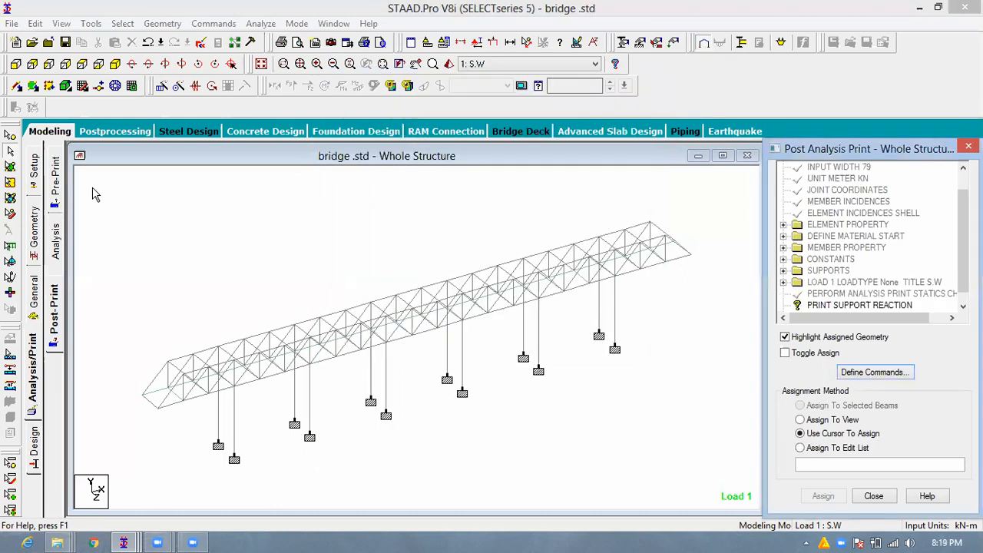
- Select all support nodes at the pier bases in the front view and assign the Print Support Reaction command to them
{"action": "left_click", "coordinate": [16, 65]}
{"action": "left_click", "coordinate": [842, 306]}
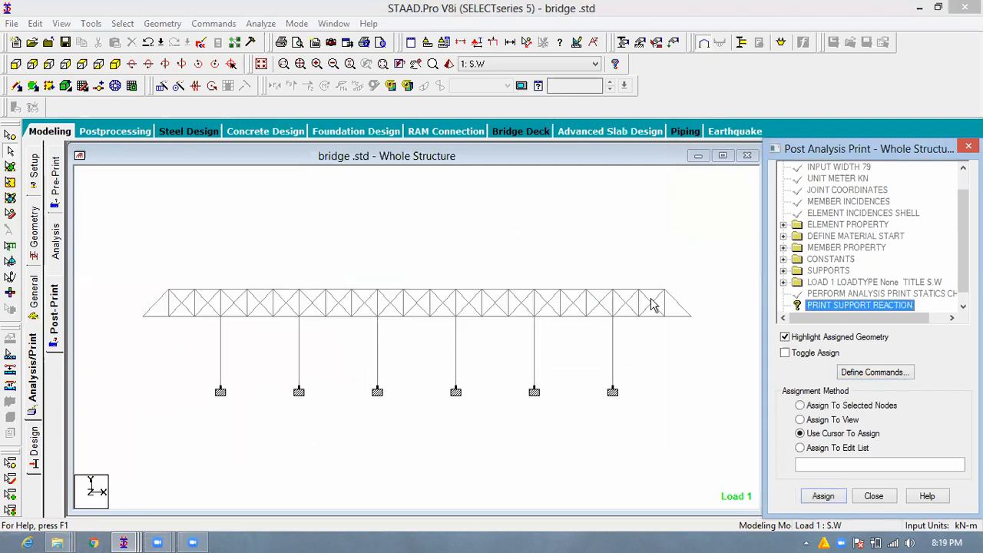
{"action": "left_click", "coordinate": [9, 137]}
{"action": "left_click_drag", "start_coordinate": [667, 382], "coordinate": [193, 422]}
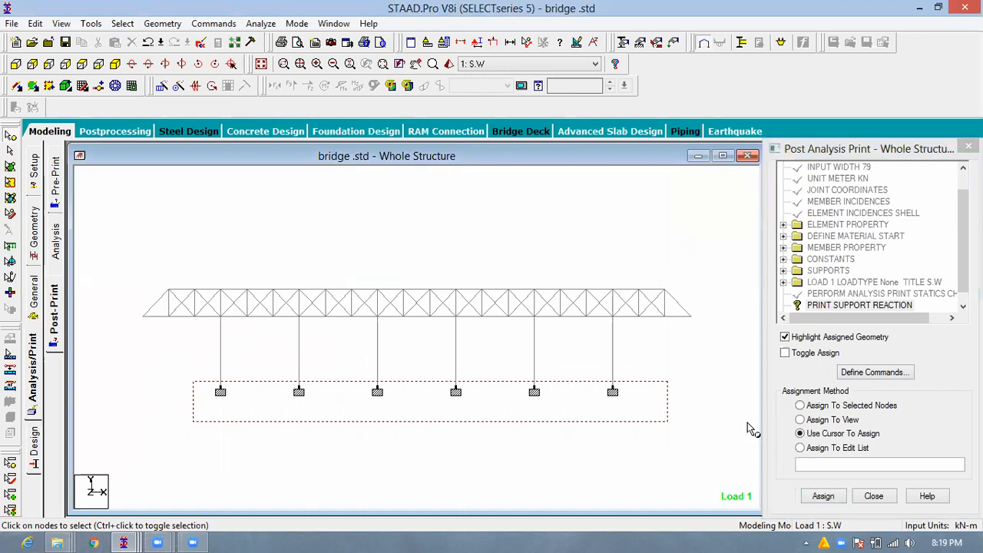
{"action": "left_click", "coordinate": [825, 497]}
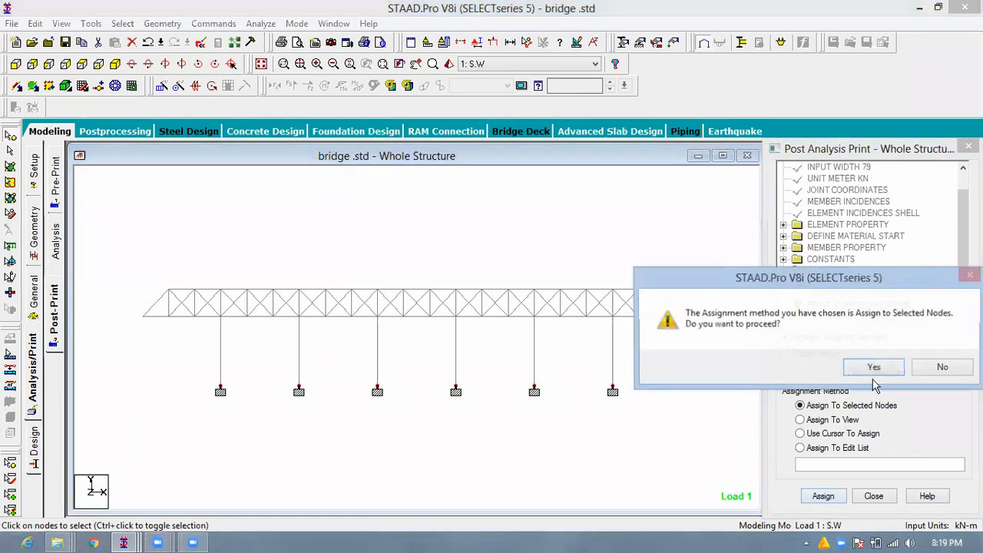
{"action": "left_click", "coordinate": [852, 372]}
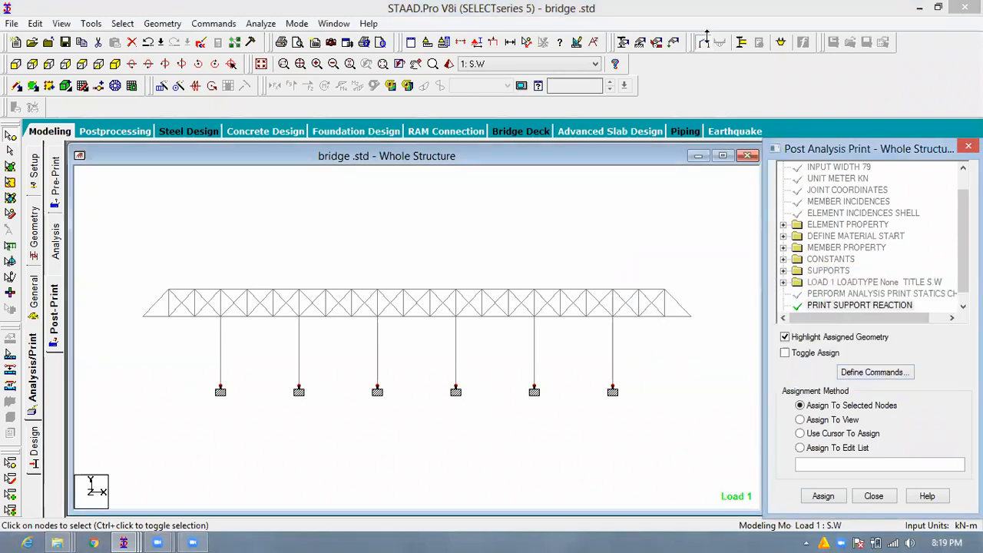
- Run the analysis of the bridge model
{"action": "left_click_drag", "start_coordinate": [708, 23], "coordinate": [700, 65]}
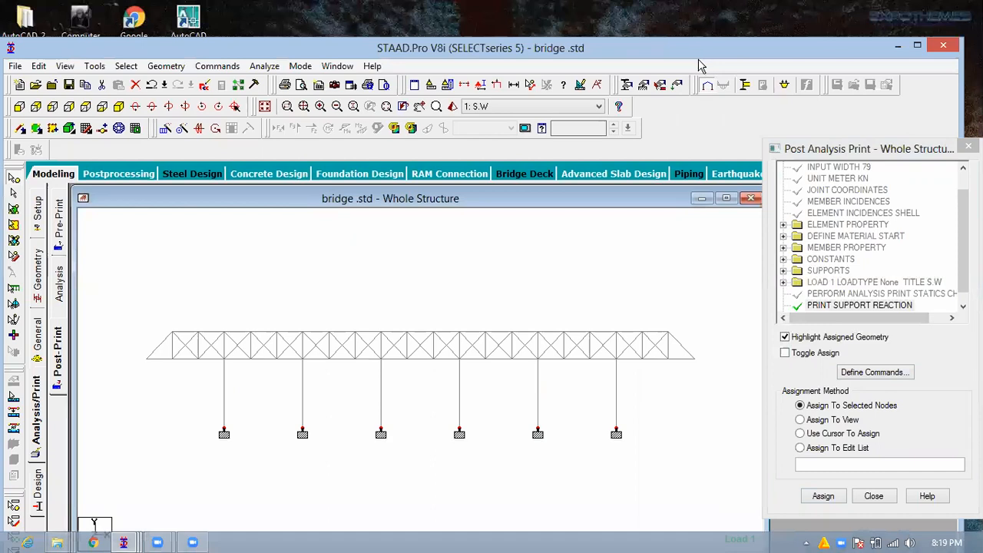
{"action": "left_click", "coordinate": [264, 66]}
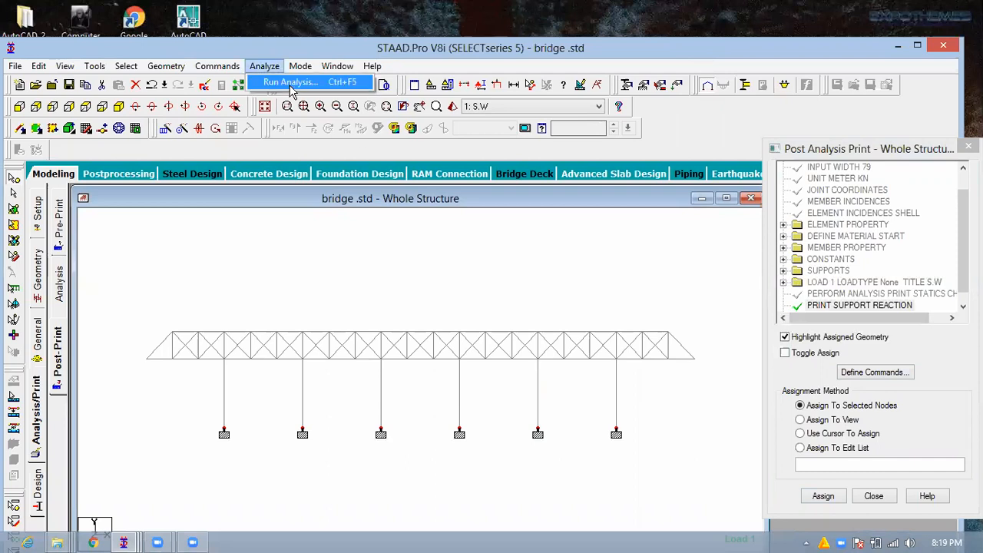
{"action": "left_click", "coordinate": [276, 77]}
{"action": "left_click", "coordinate": [388, 347]}
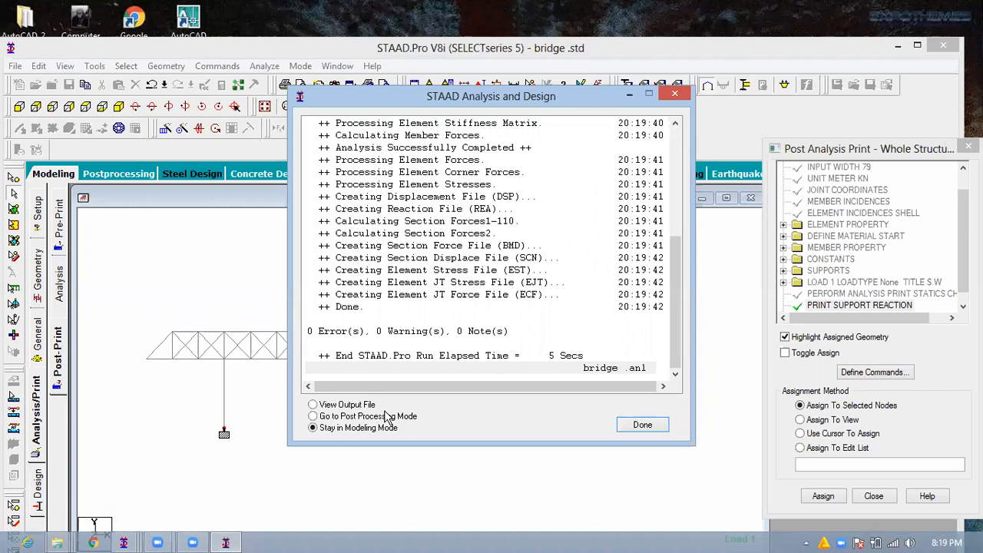
- Finish the analysis with the View Output File option and open the support reaction list in the output
{"action": "left_click", "coordinate": [357, 406]}
{"action": "left_click", "coordinate": [643, 424]}
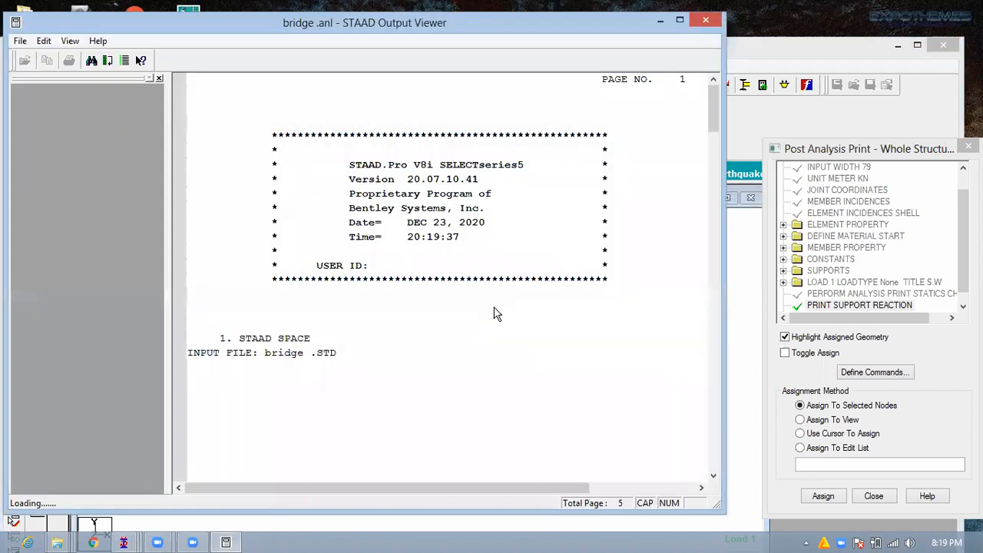
{"action": "left_click", "coordinate": [91, 136]}
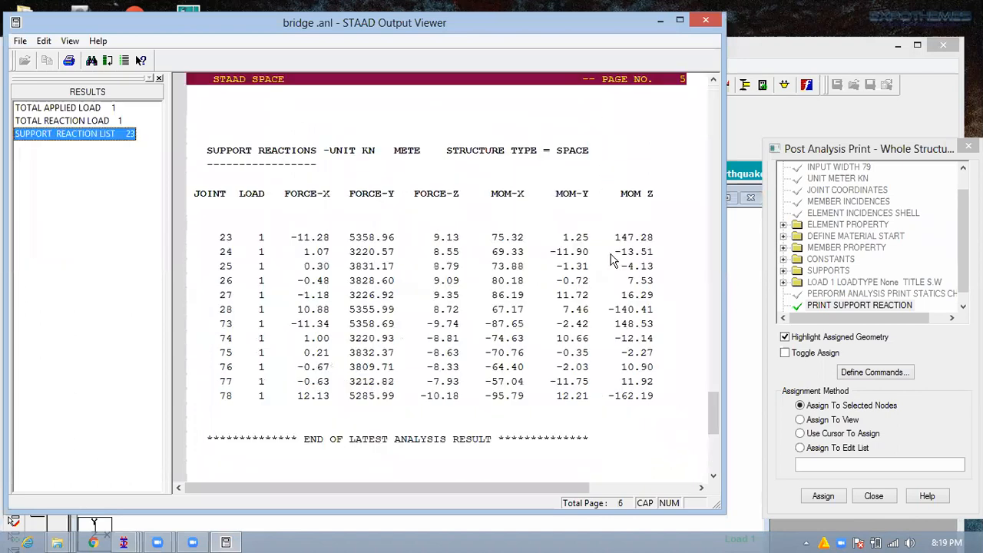